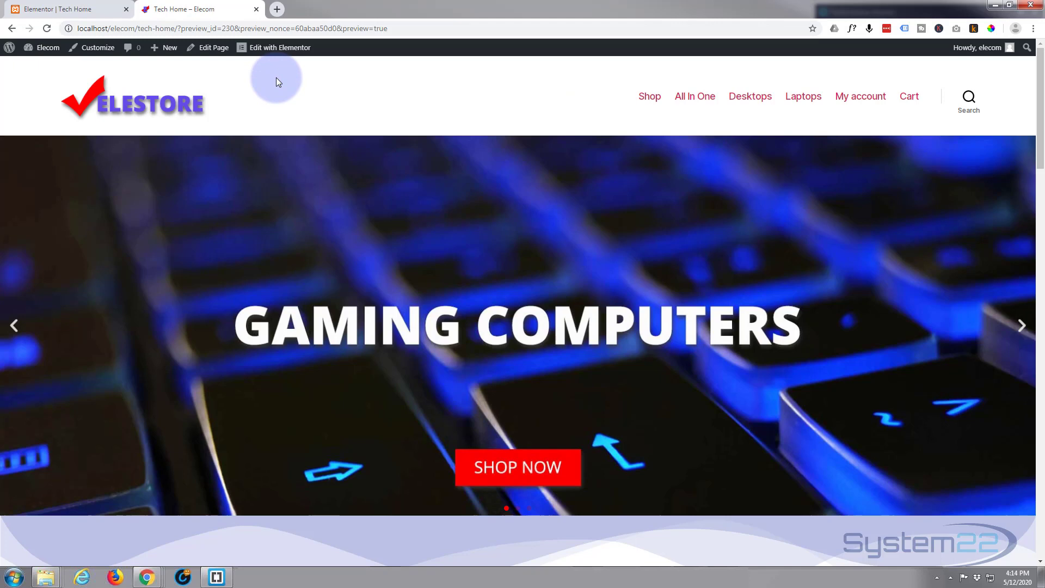
- Open the Tech Home page in the Elementor editor
scroll(276, 78, "down", 6)
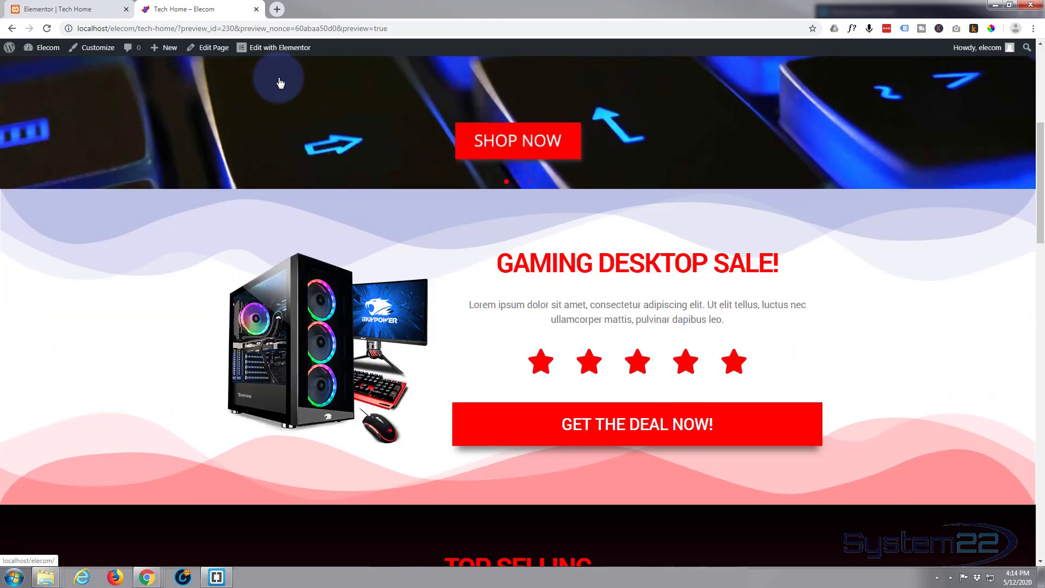
scroll(280, 82, "down", 5)
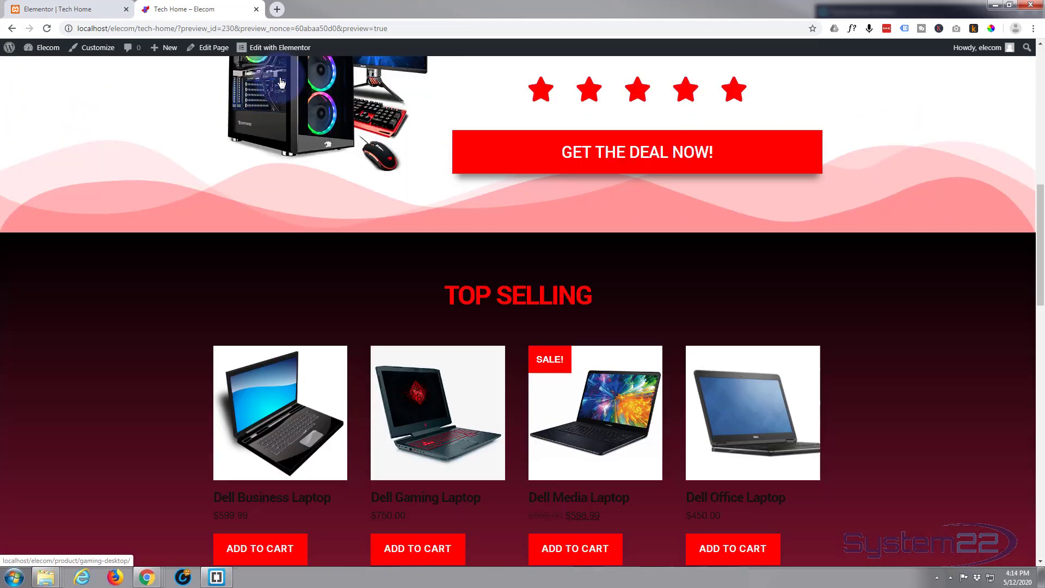
scroll(280, 82, "down", 7)
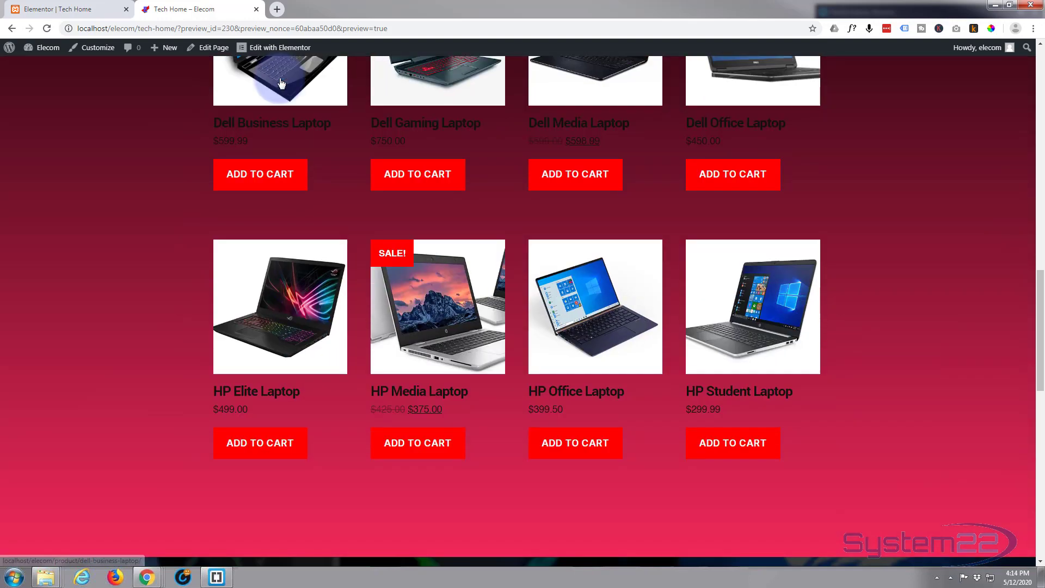
scroll(280, 82, "down", 13)
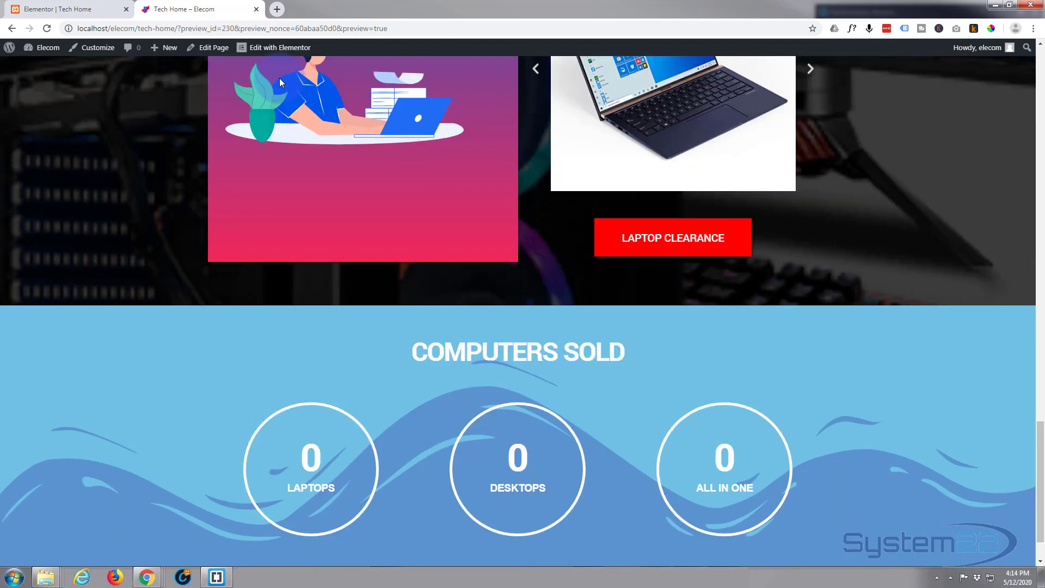
scroll(280, 79, "down", 1)
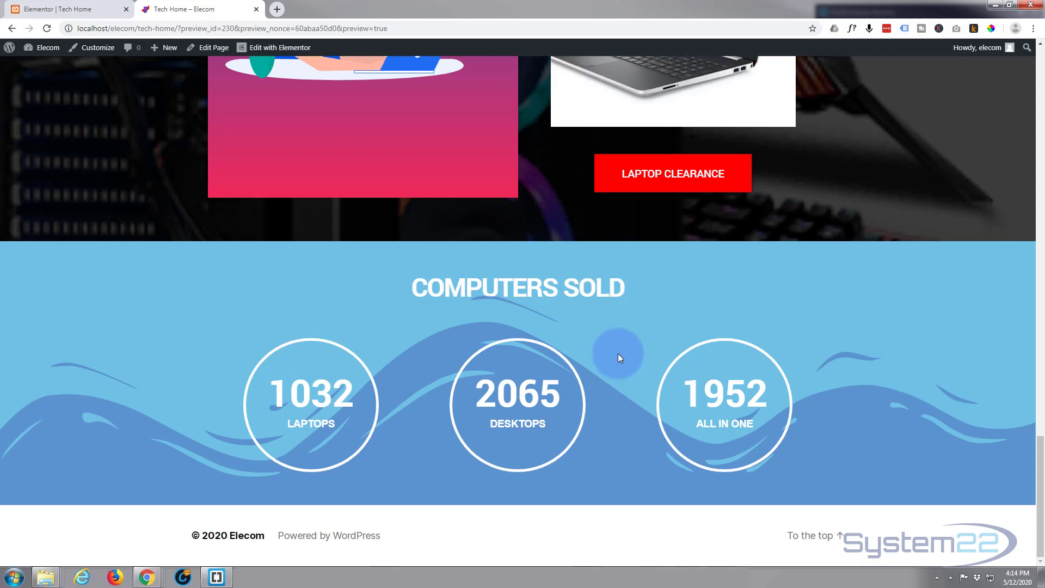
left_click(274, 49)
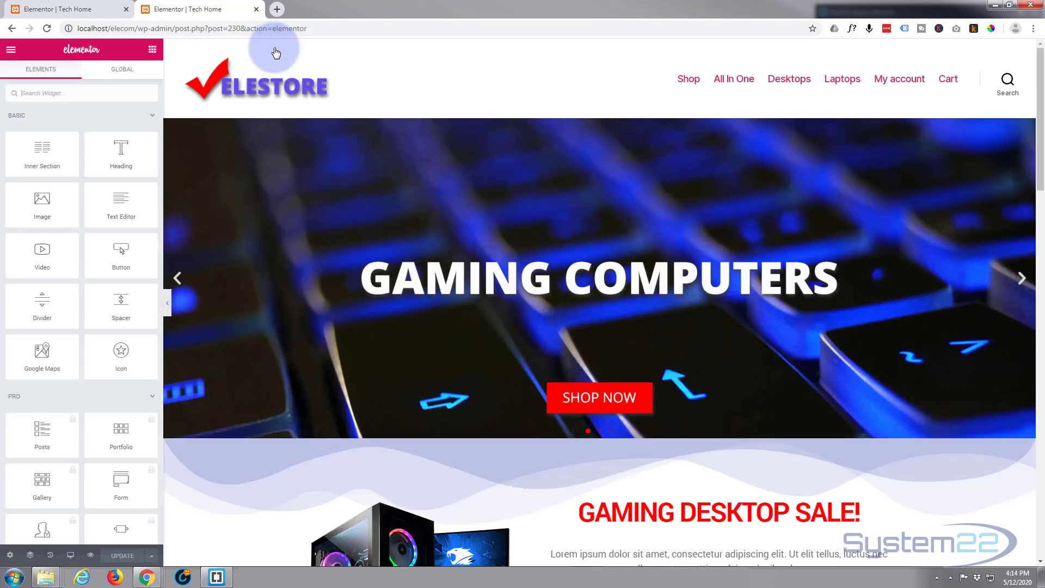
- Delete the old Computers Sold heading section and its counters section
scroll(327, 185, "down", 9)
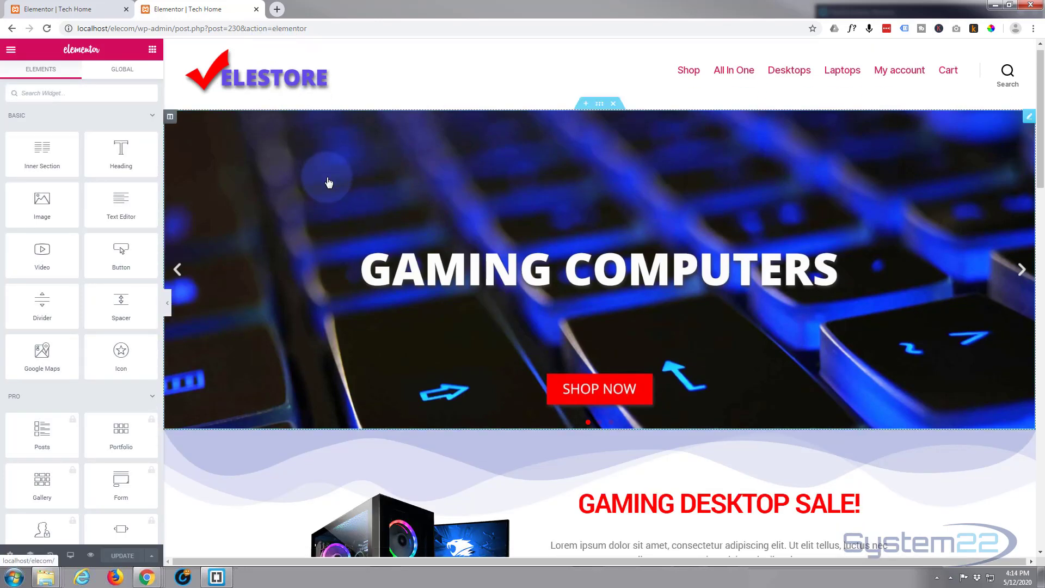
scroll(329, 179, "down", 13)
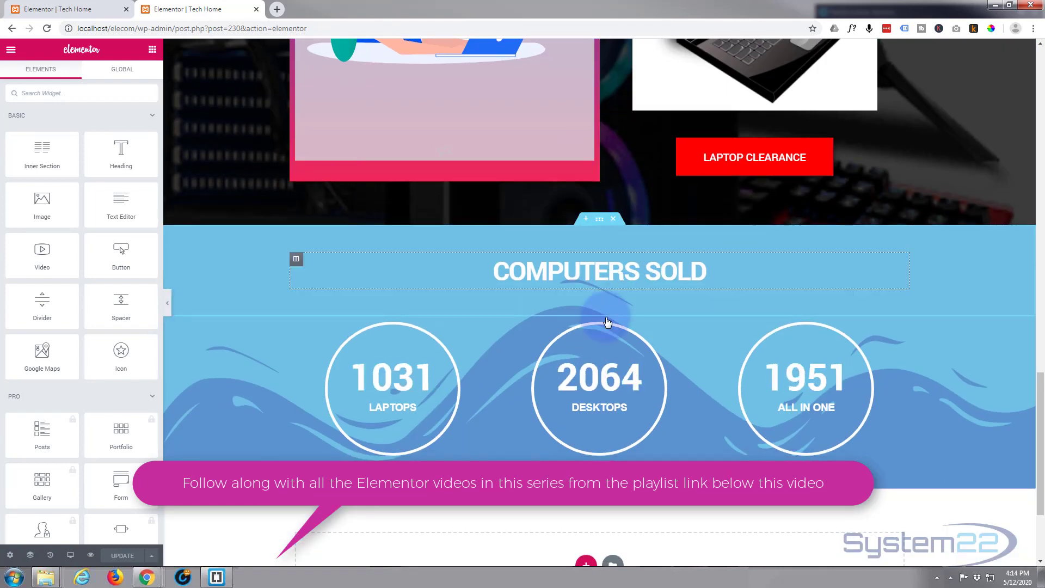
left_click(615, 220)
left_click(615, 218)
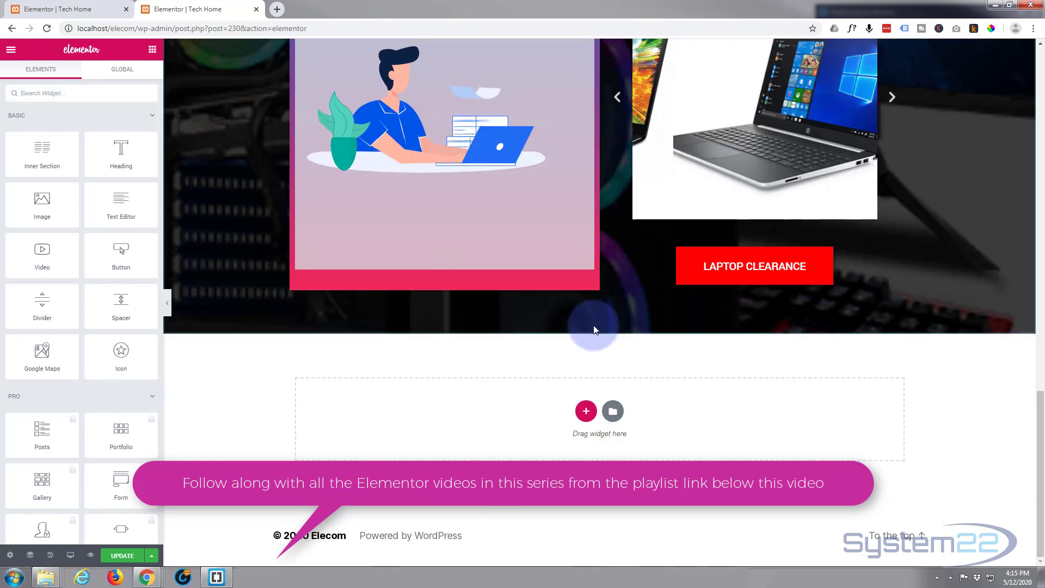
- Add a single-column section at the page bottom and paste a copy of the TOP SELLING heading into it
left_click(586, 412)
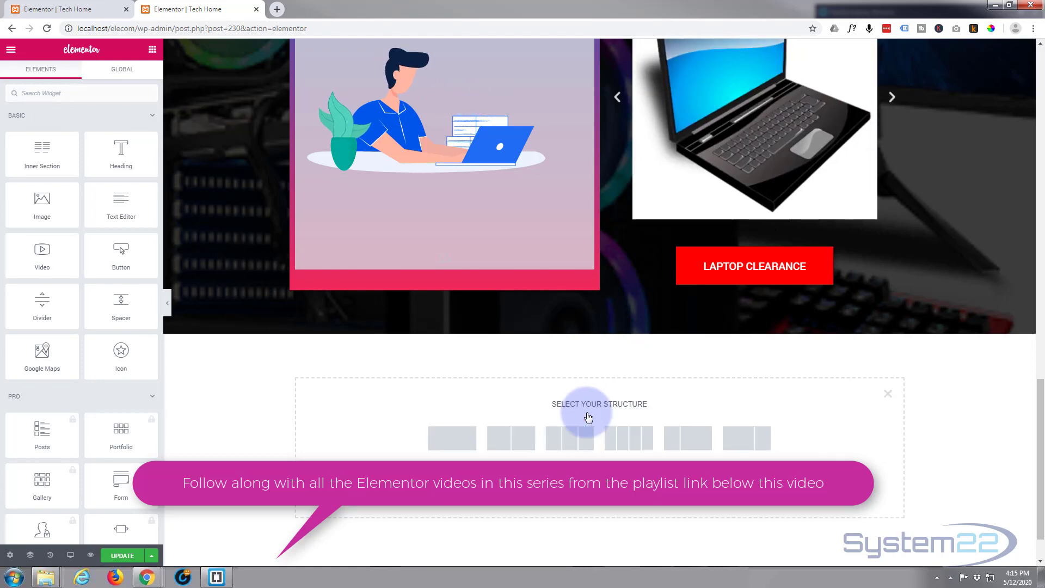
left_click(453, 440)
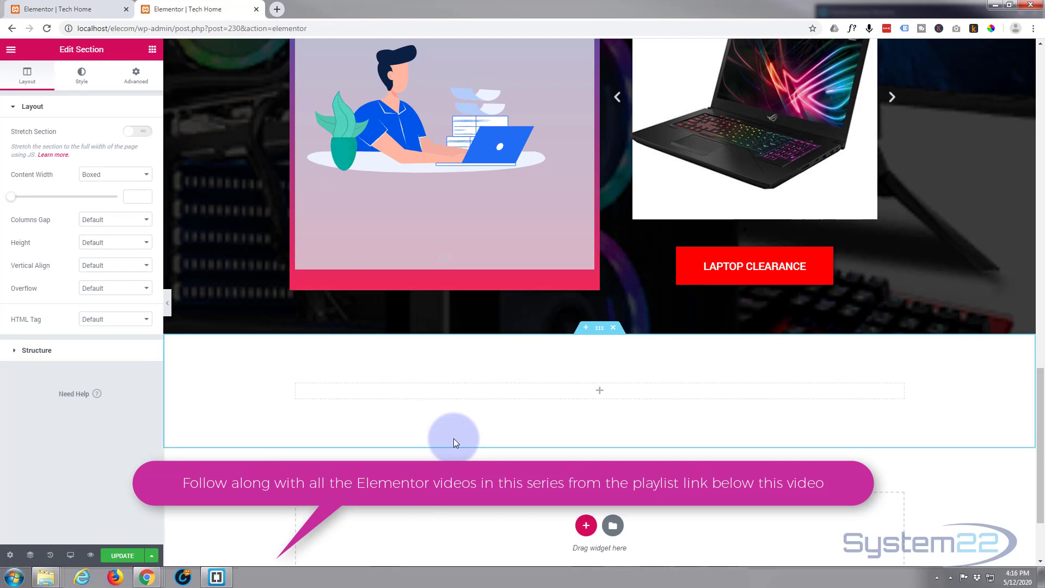
scroll(452, 436, "up", 12)
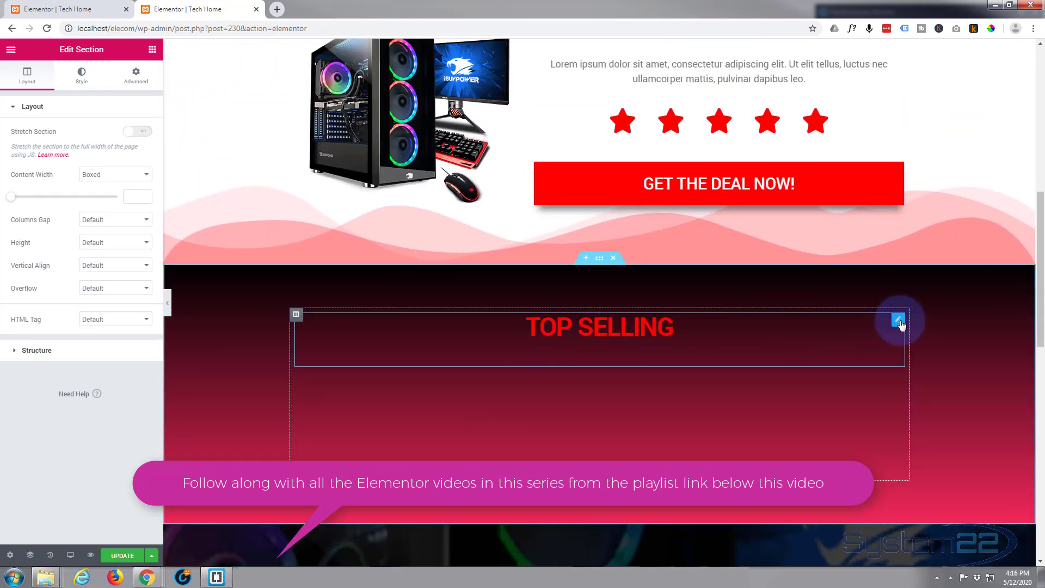
right_click(897, 323)
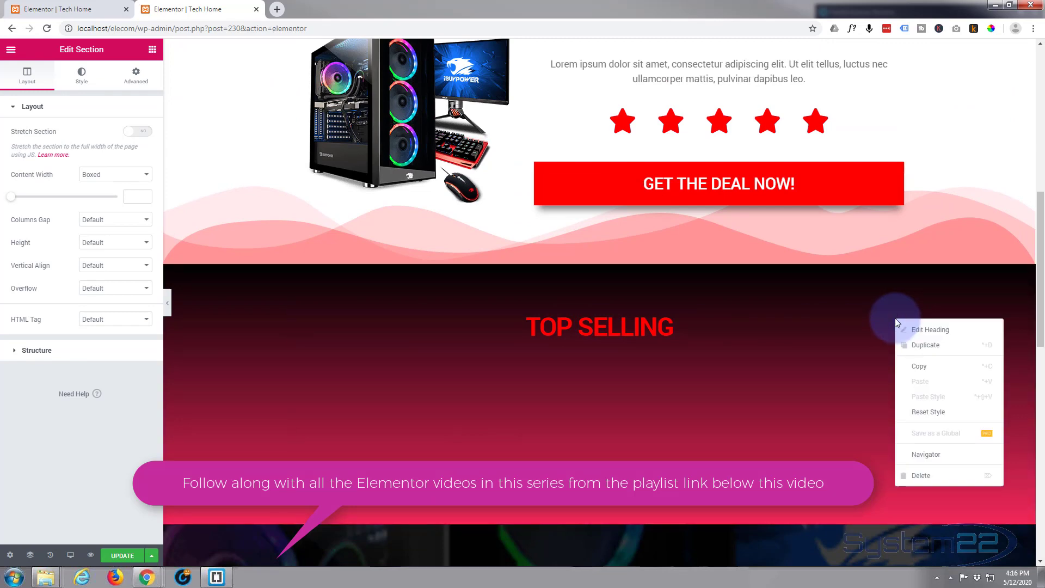
left_click(919, 368)
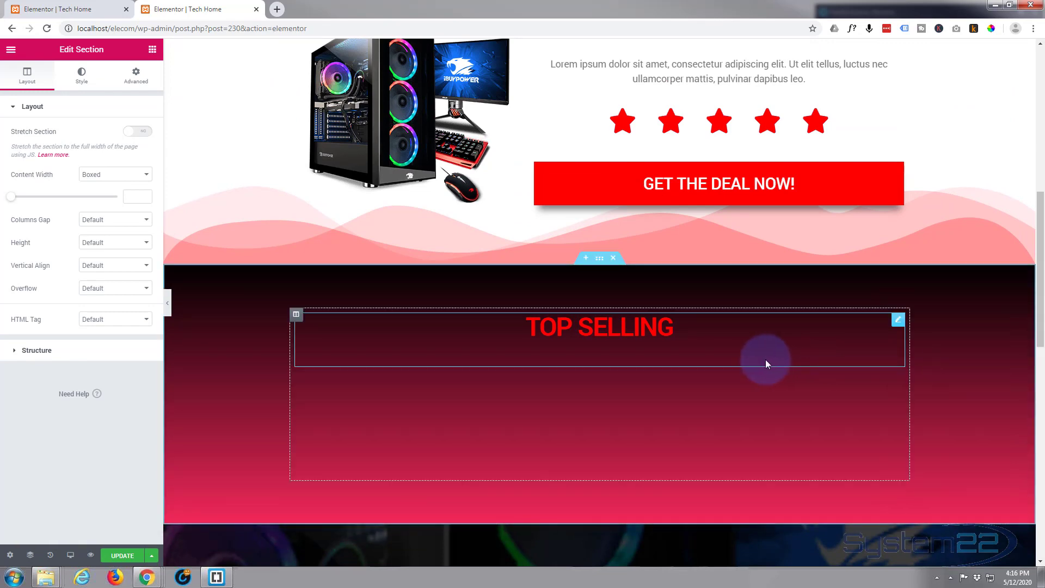
scroll(765, 360, "down", 12)
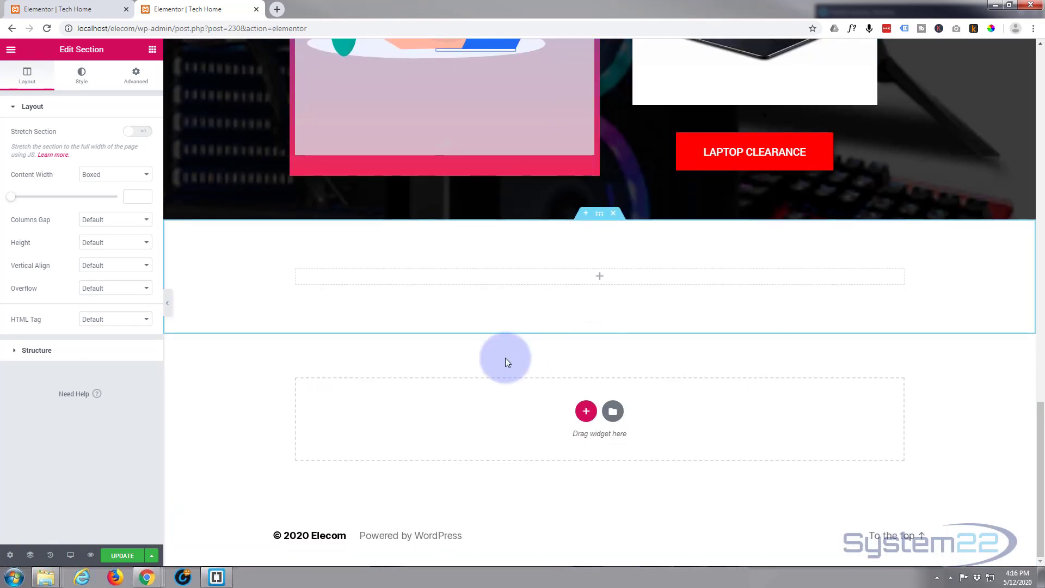
right_click(421, 276)
left_click(445, 361)
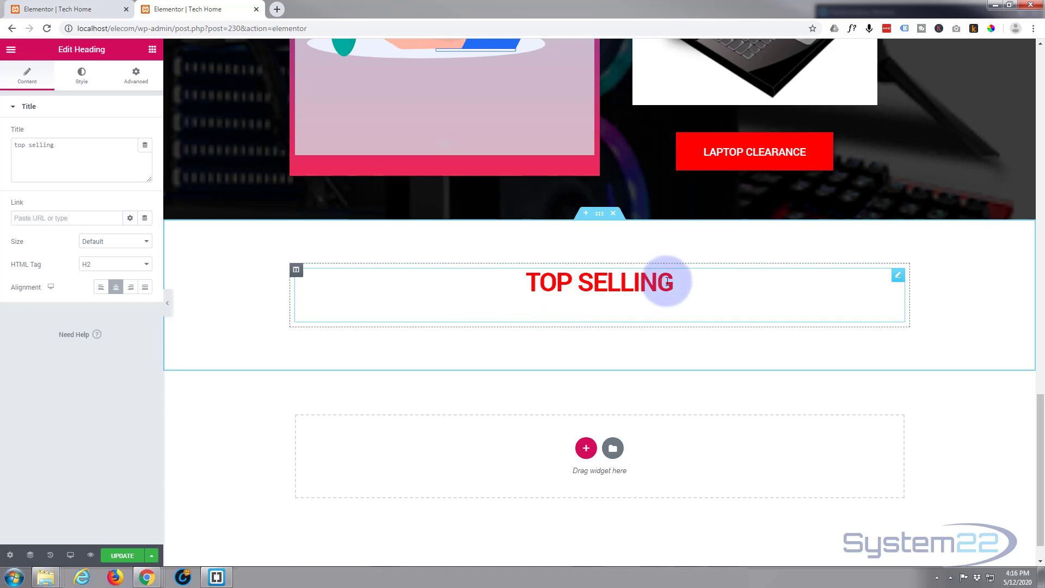
- Change the pasted heading's title to 'Computers Sold'
left_click_drag(670, 280, 516, 286)
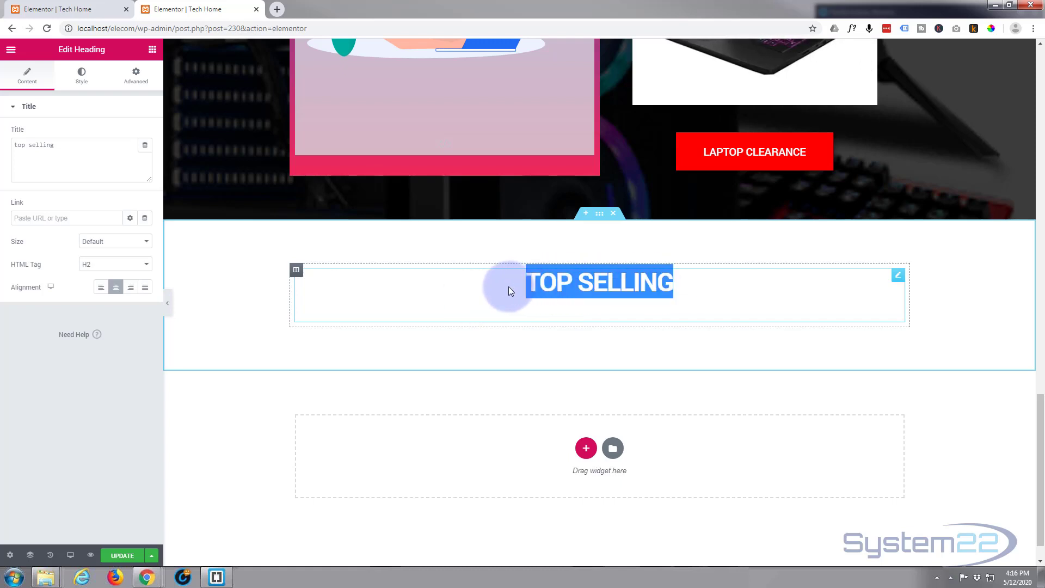
left_click(508, 286)
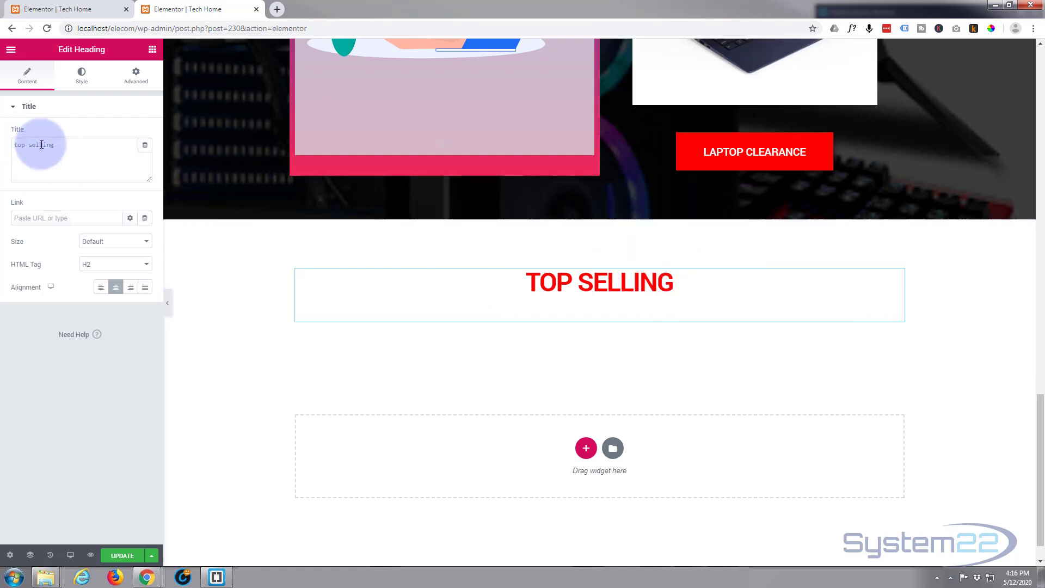
left_click_drag(60, 146, 7, 147)
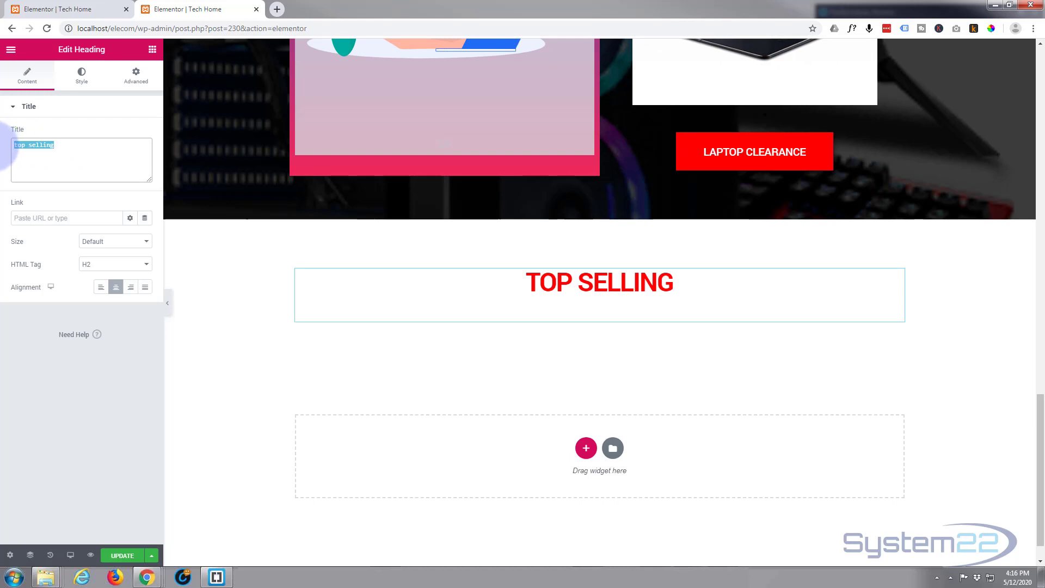
type("Comp")
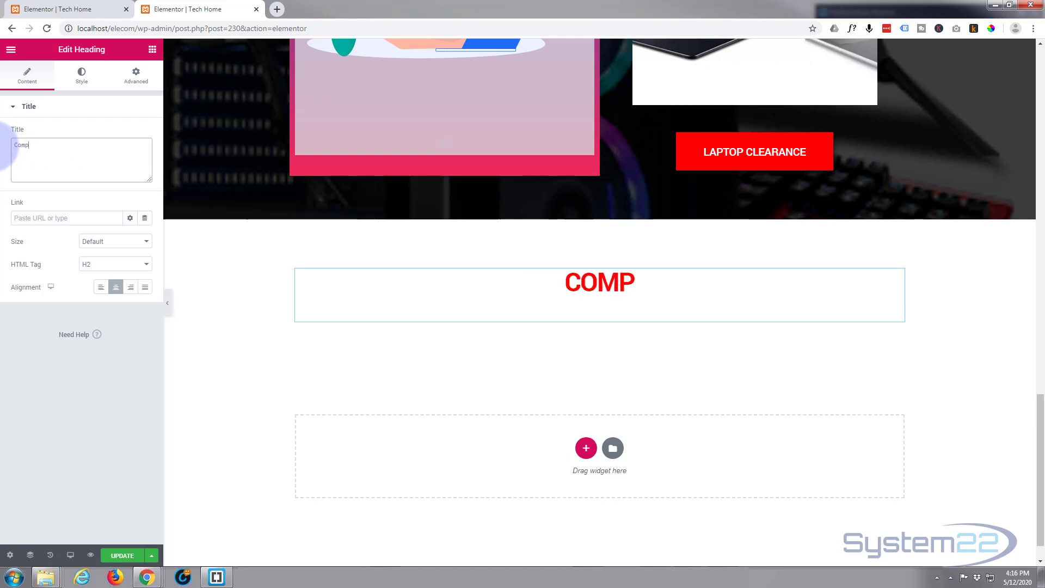
type("uters Sold")
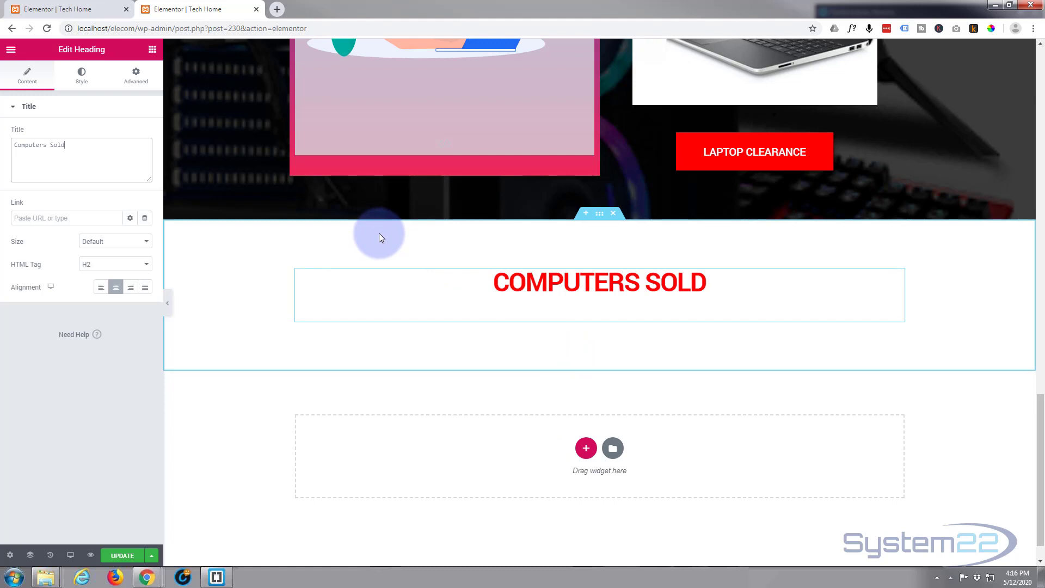
- Give the new section a Classic light-blue #6EC1E4 background
left_click(600, 215)
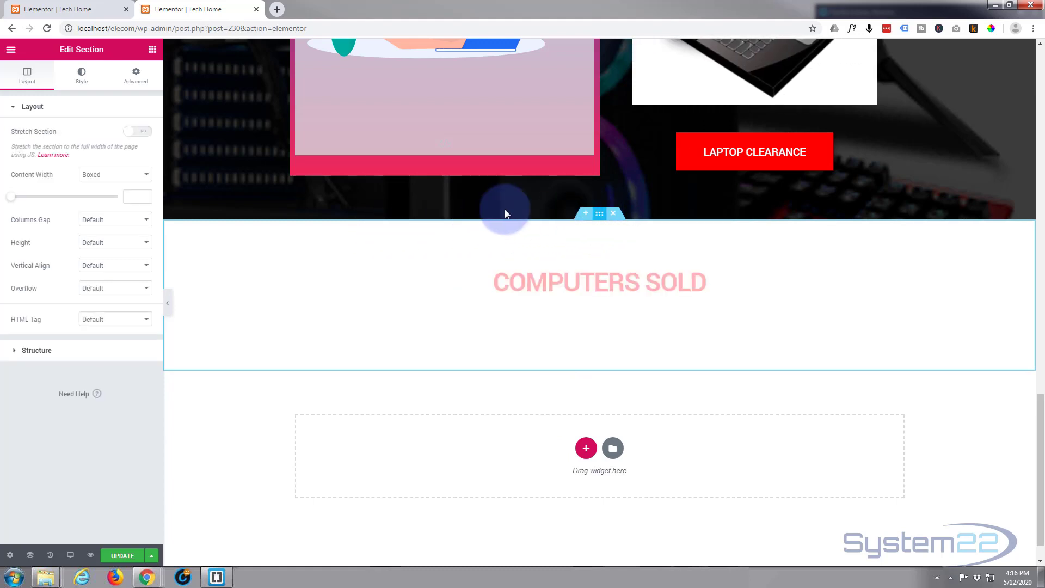
left_click(84, 76)
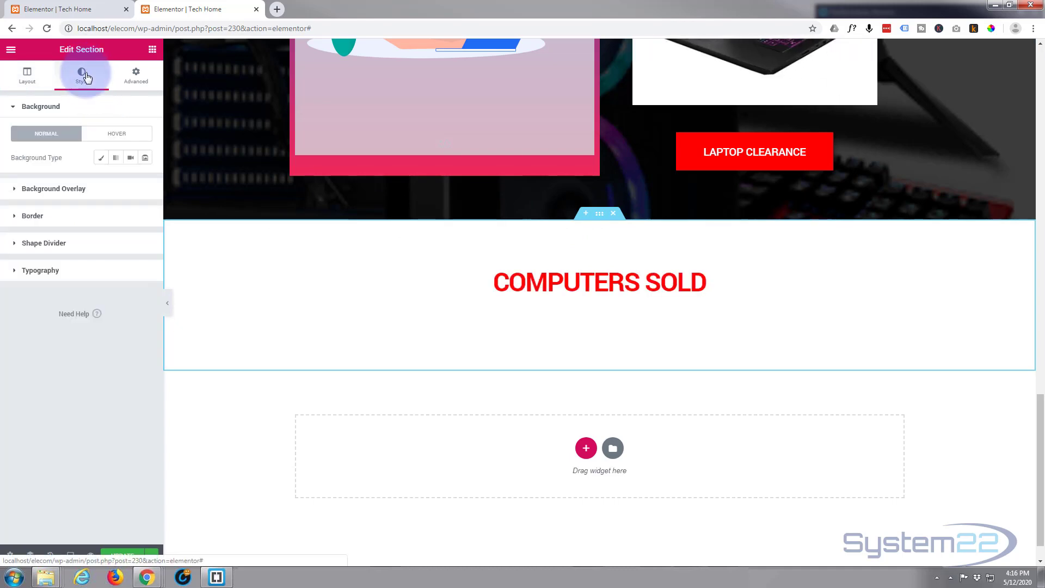
left_click(102, 161)
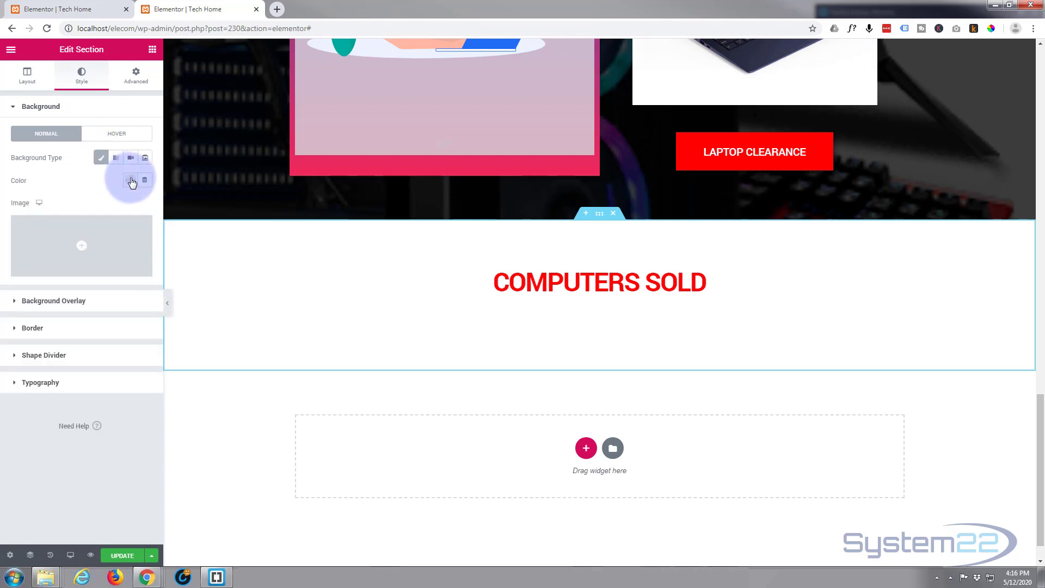
left_click(131, 181)
left_click(78, 207)
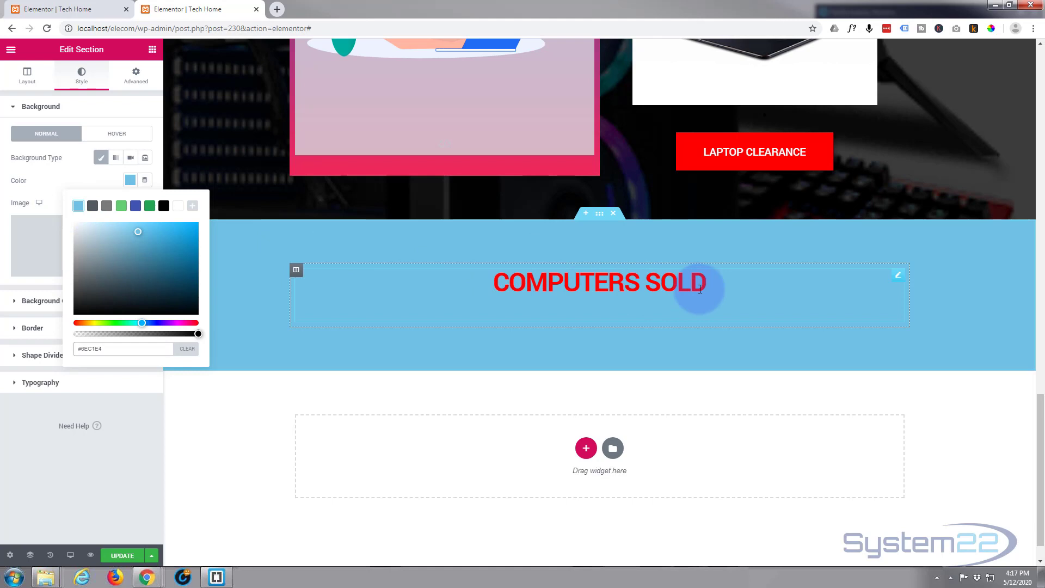
- Set the Computers Sold heading text colour to white #FFFFFF
left_click(899, 277)
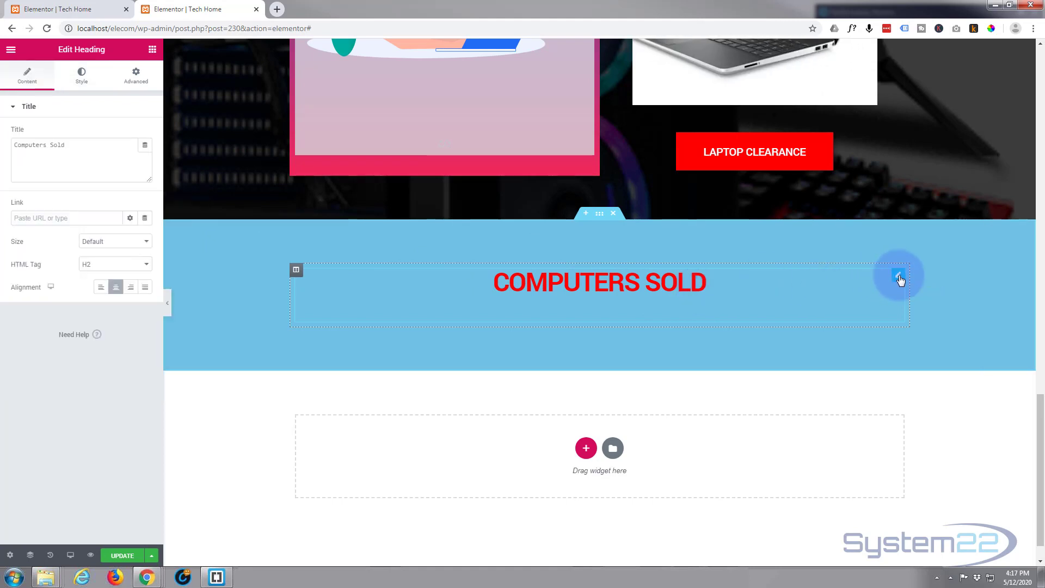
left_click(83, 73)
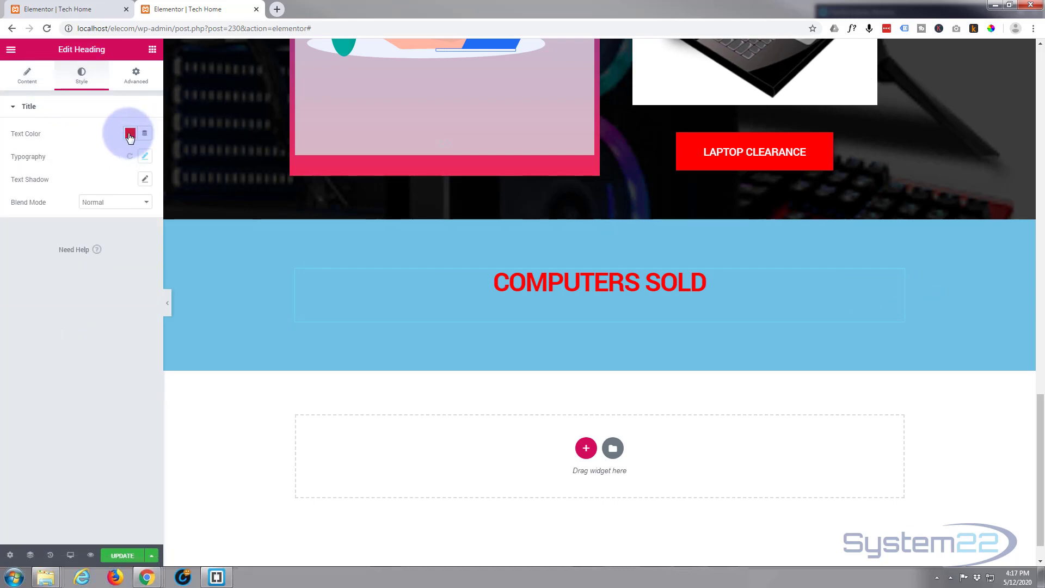
left_click(130, 134)
left_click(178, 158)
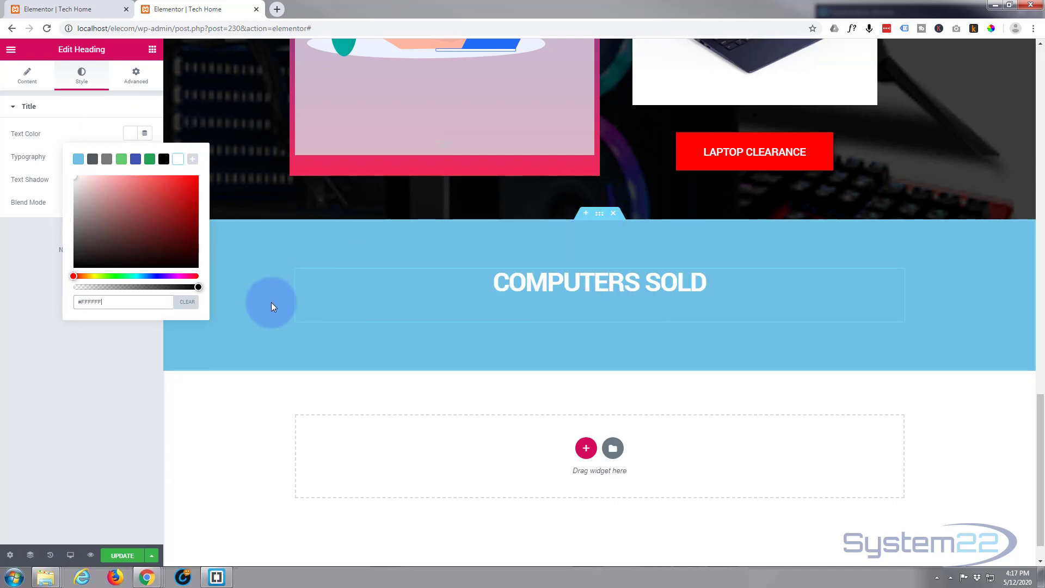
left_click(86, 364)
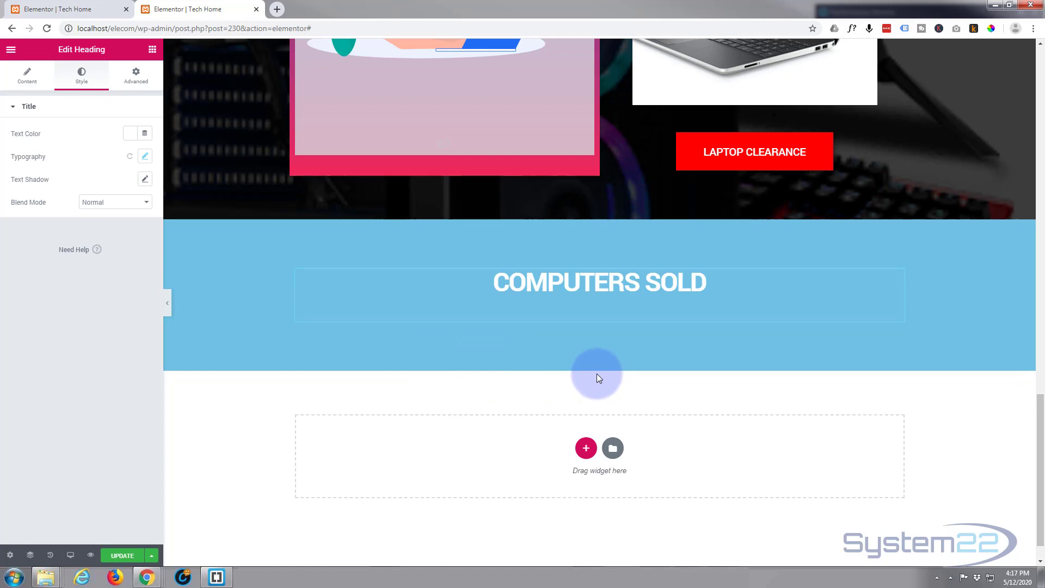
- Drop a Counter widget, counting 0 to 100 and titled Cool Number, into the empty section
scroll(598, 370, "down", 1)
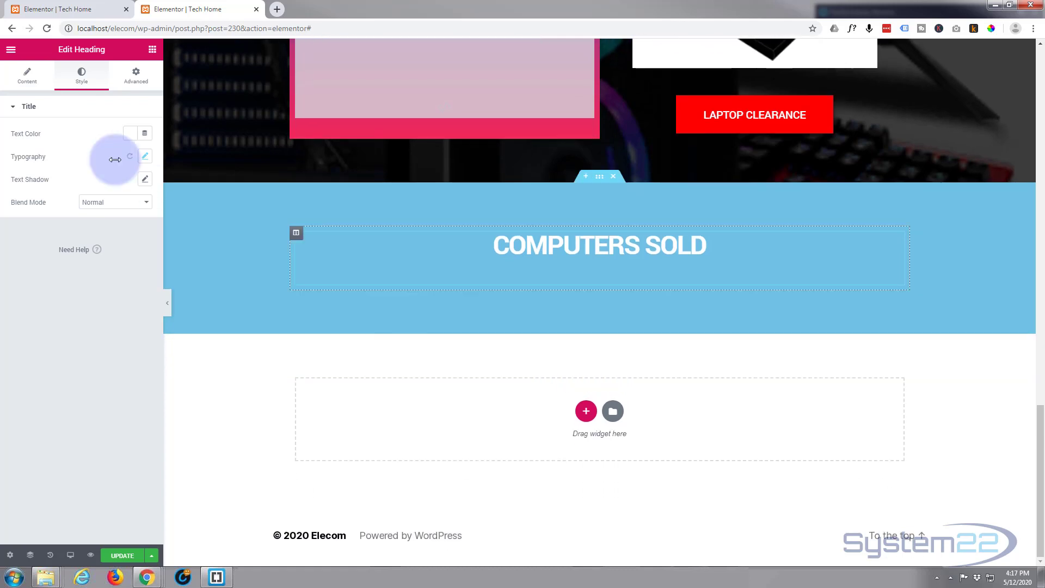
left_click(153, 50)
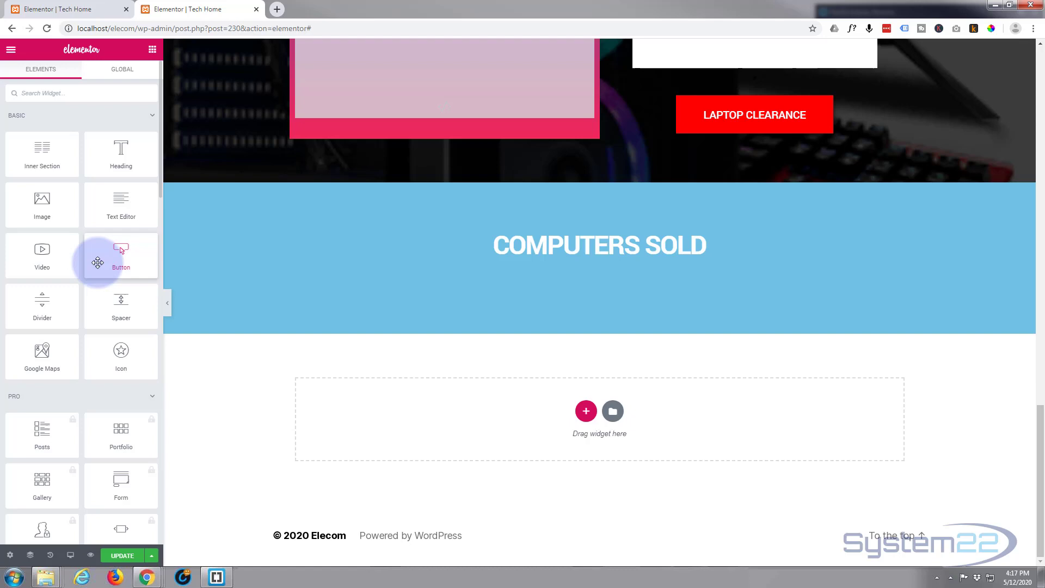
scroll(92, 272, "down", 9)
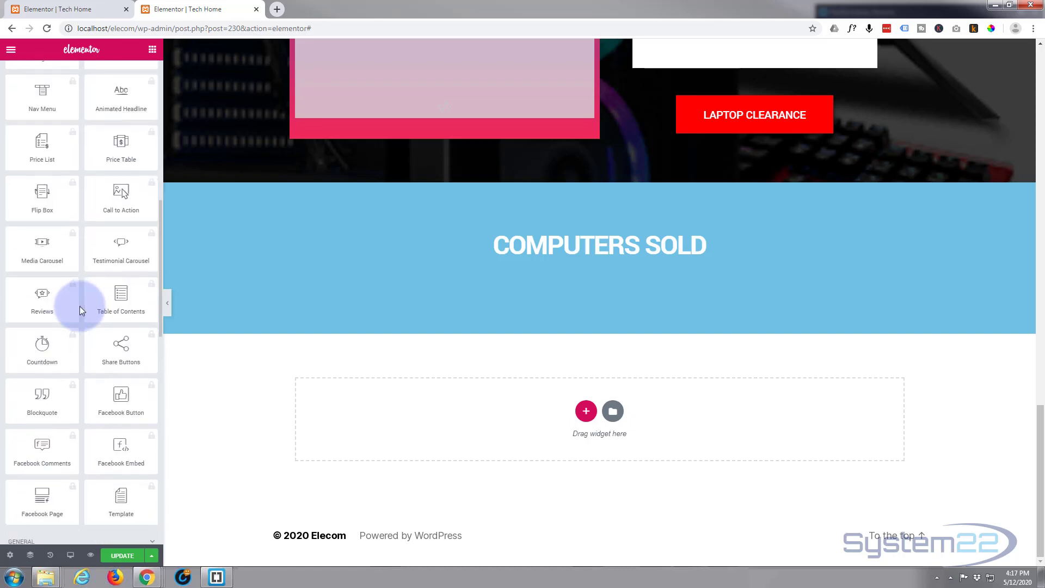
scroll(79, 310, "down", 6)
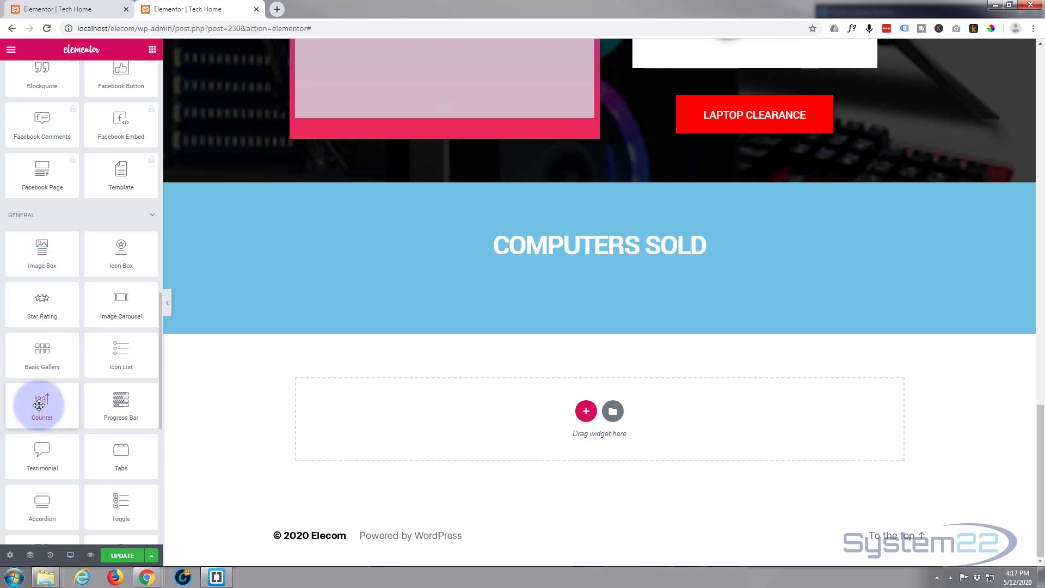
left_click_drag(40, 406, 541, 396)
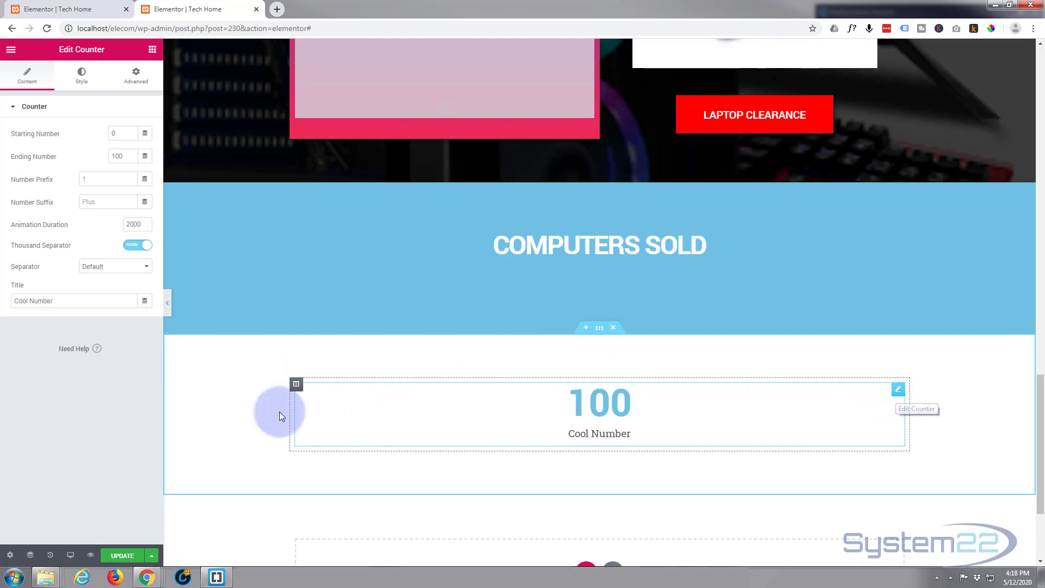
- Add two empty columns beside the counter, giving the section three columns
right_click(296, 387)
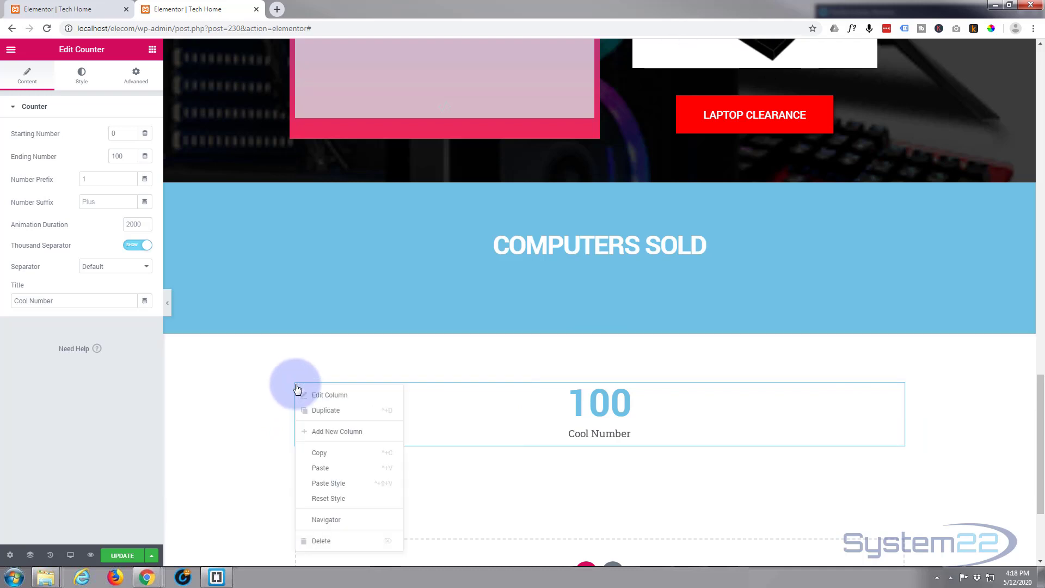
left_click(340, 433)
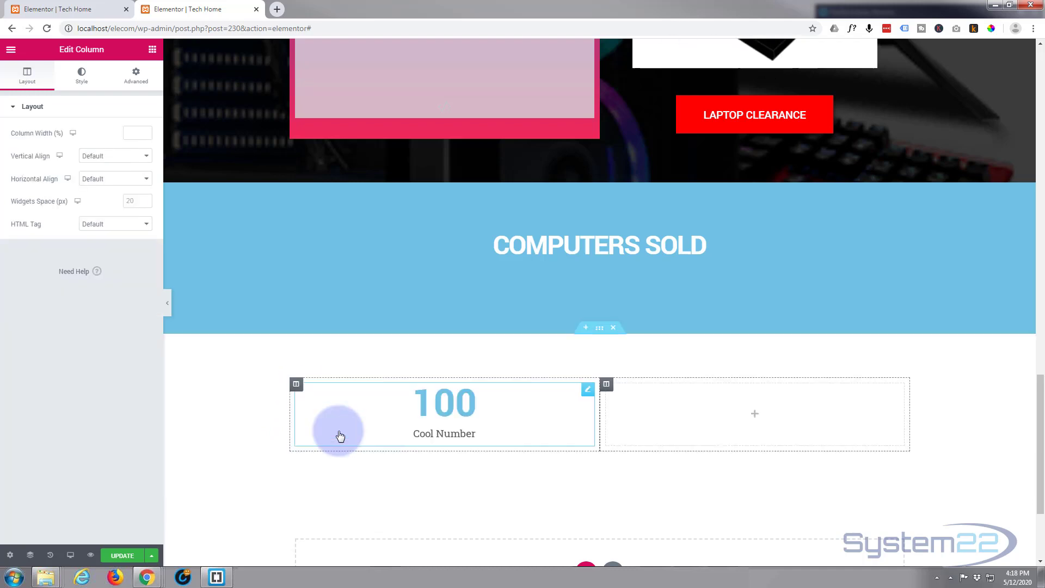
right_click(296, 388)
left_click(329, 435)
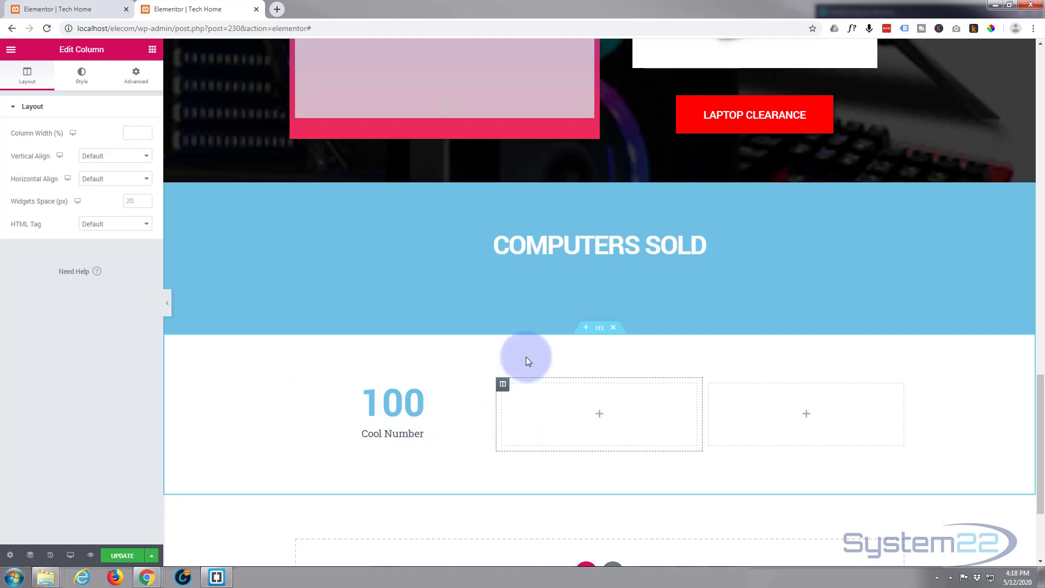
left_click(601, 332)
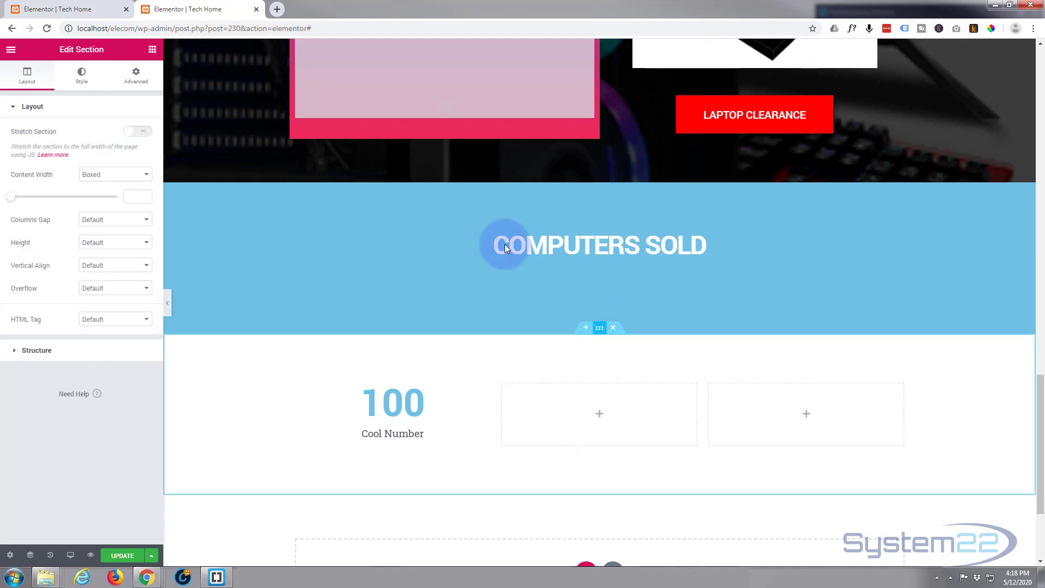
left_click(82, 74)
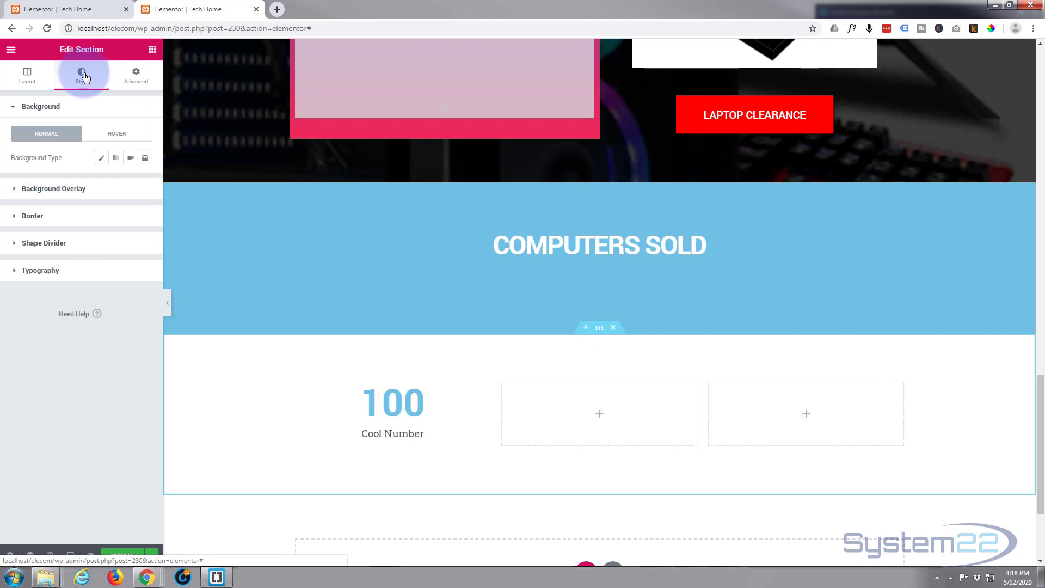
- Set the counter section's Classic background to light blue #6EC1E4
left_click(100, 158)
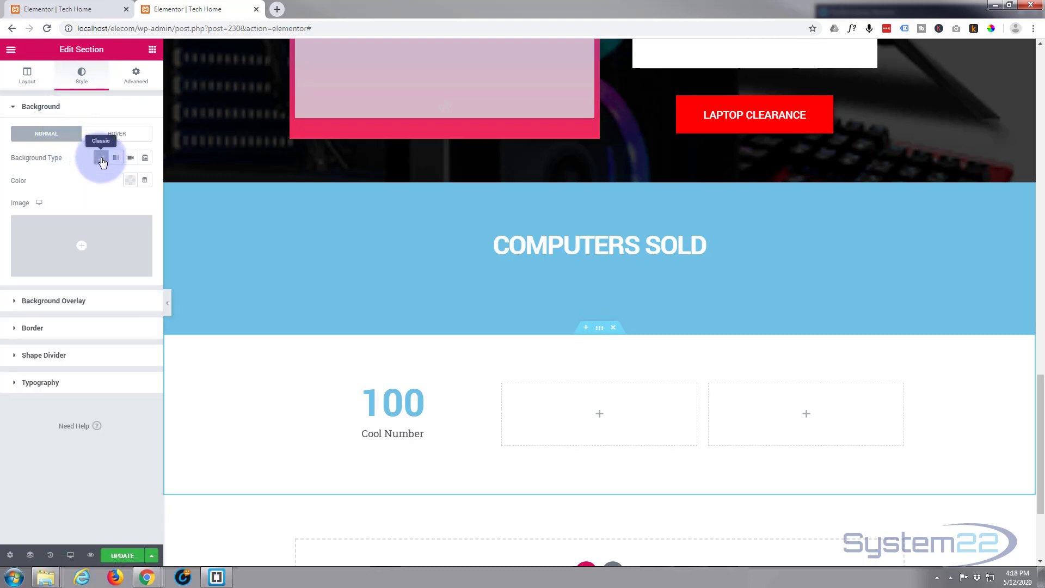
left_click(130, 181)
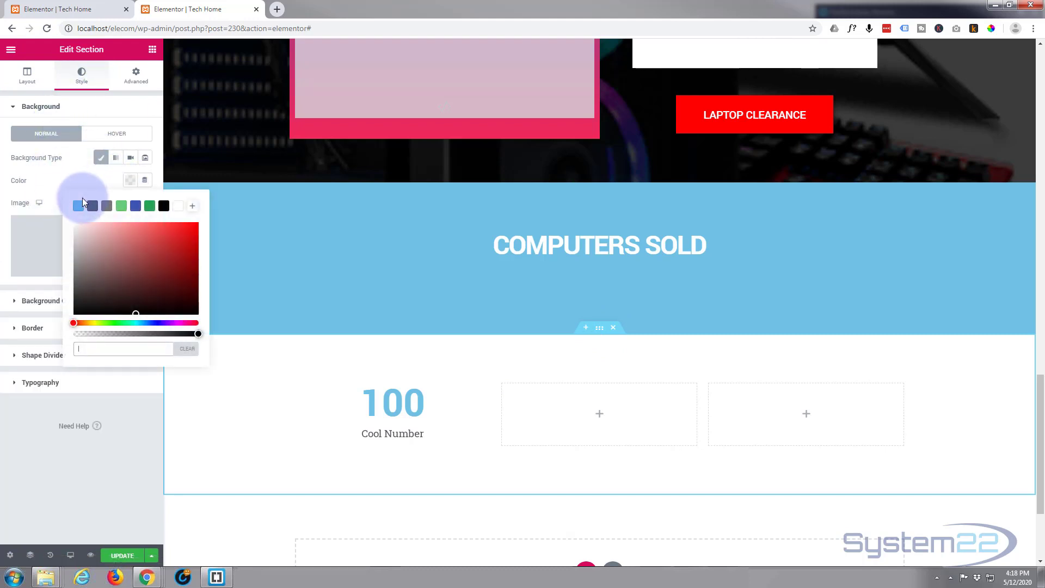
left_click(79, 206)
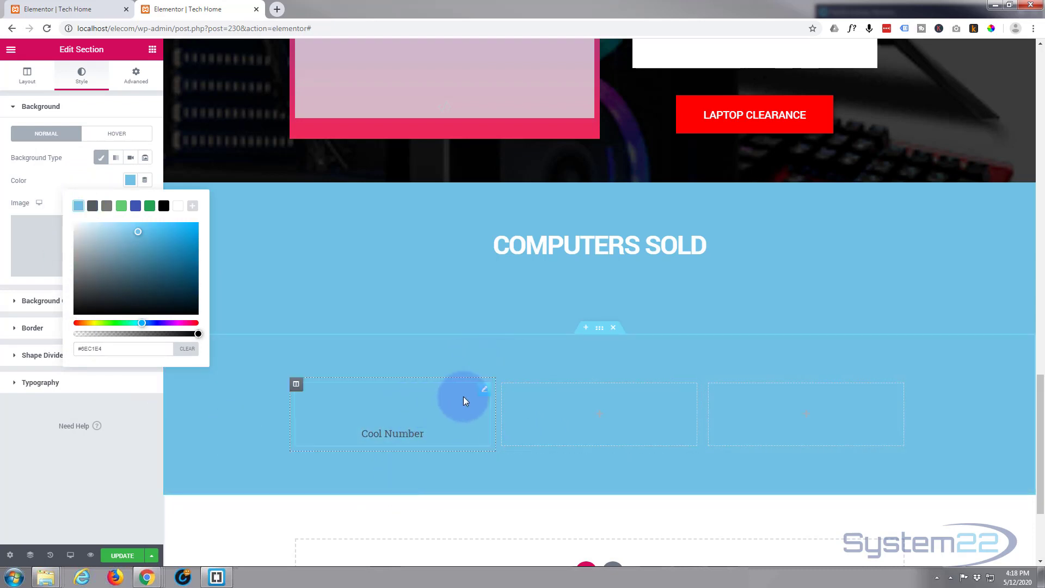
left_click(483, 391)
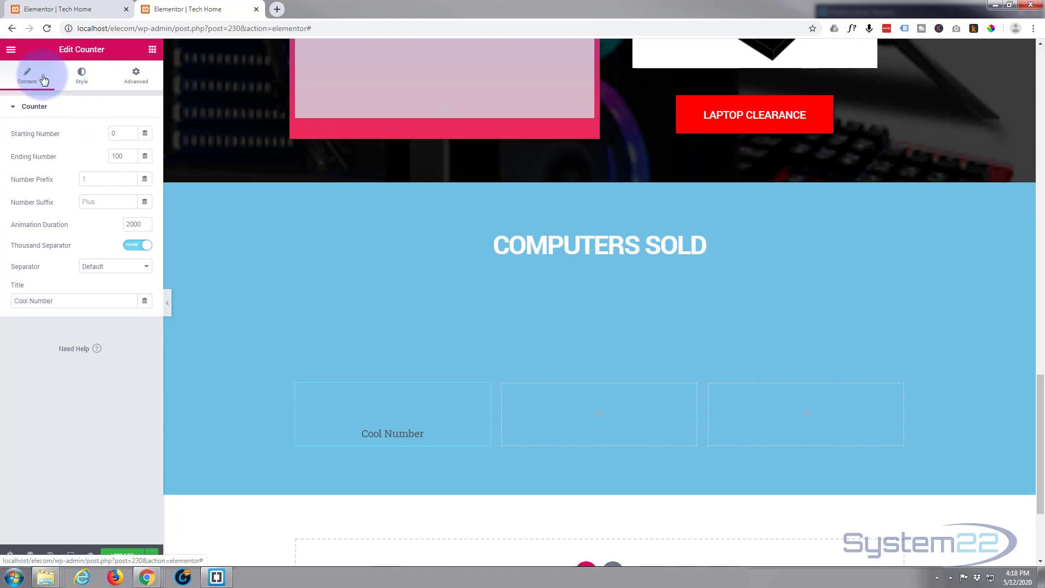
- Make the counter's number and title text white
left_click(82, 75)
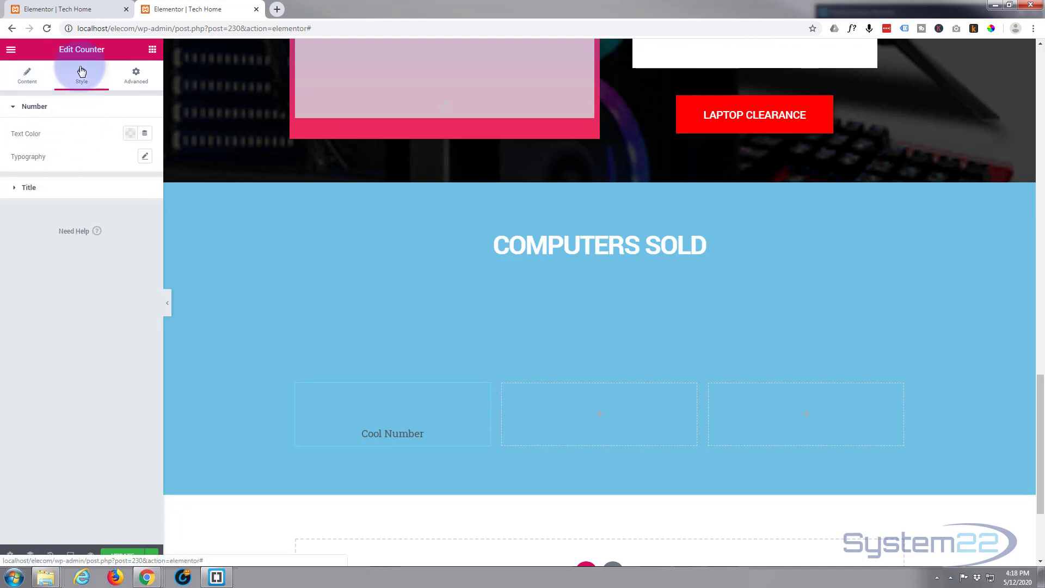
left_click(129, 135)
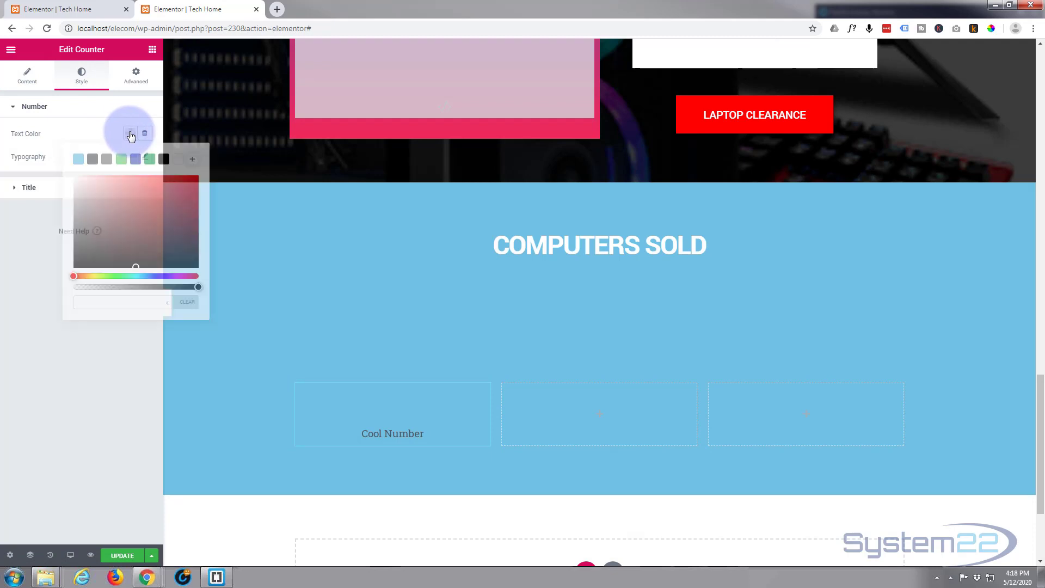
left_click(177, 160)
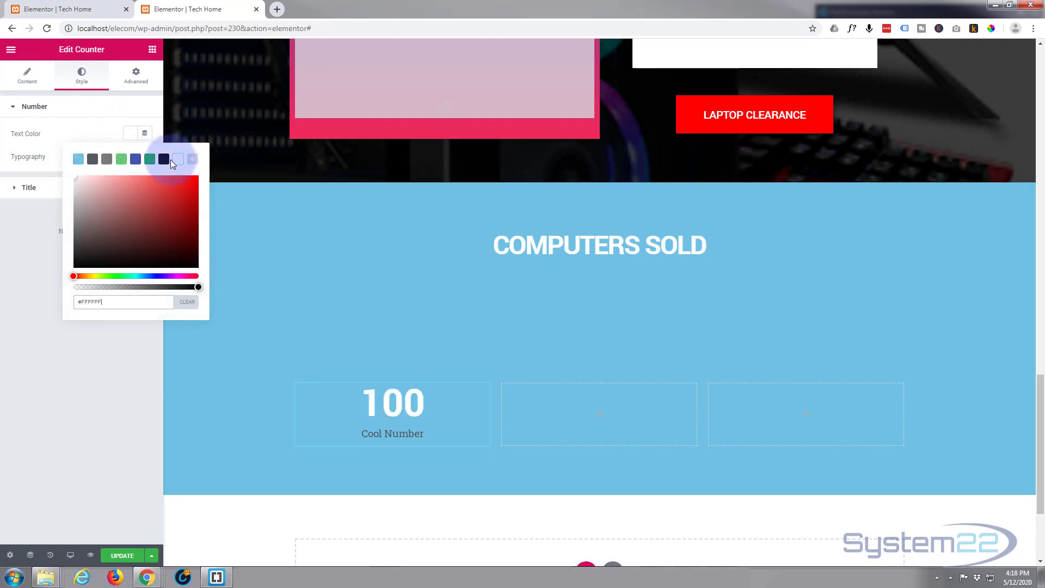
left_click(31, 188)
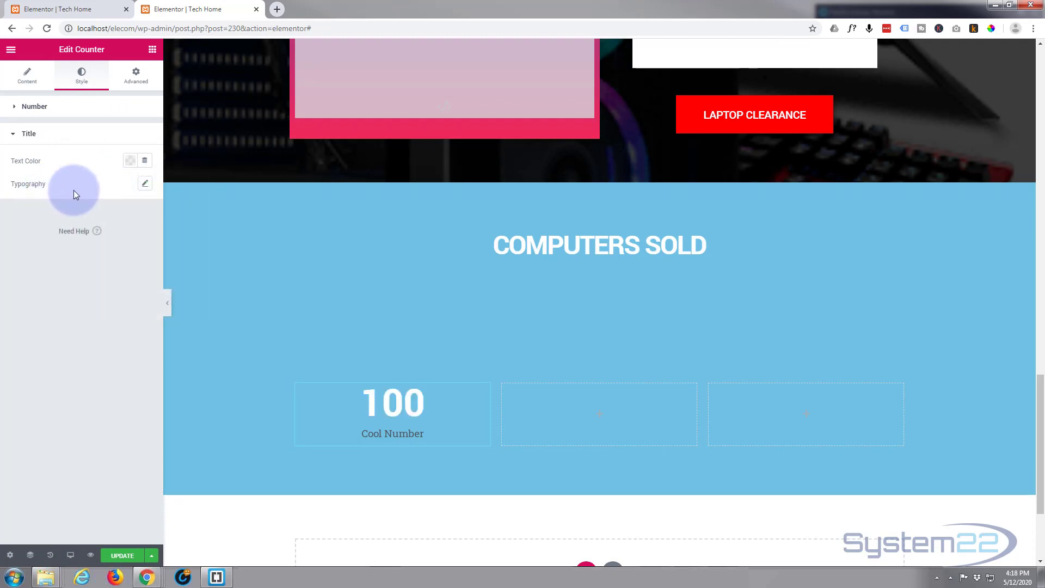
left_click(128, 161)
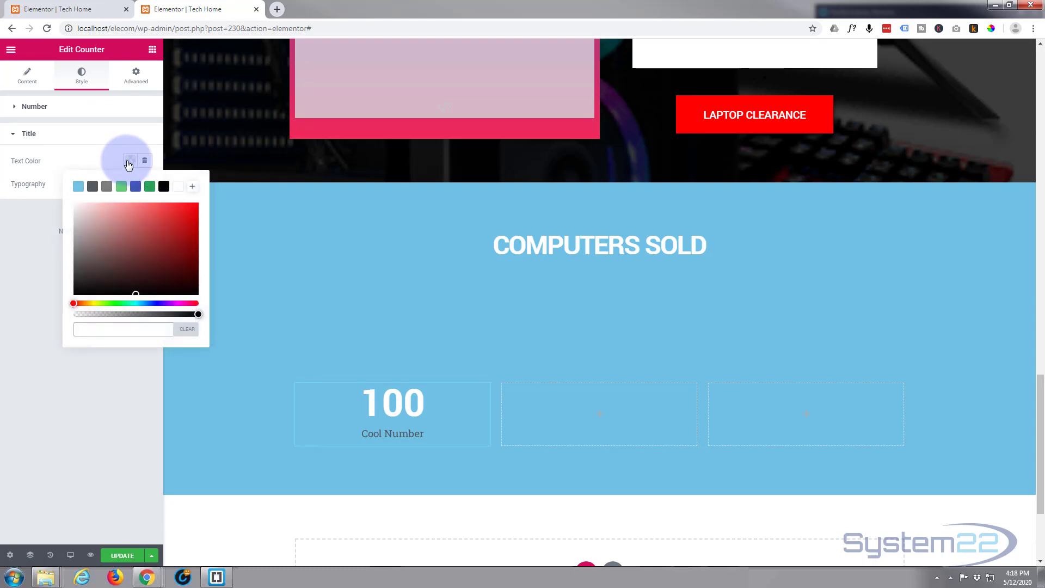
left_click(172, 187)
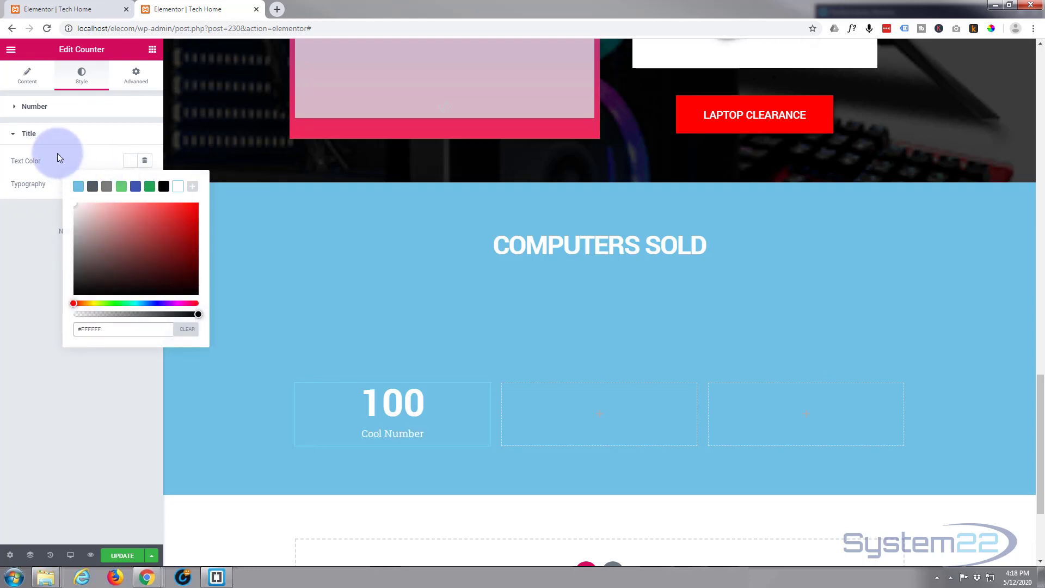
- Rename the counter title from Cool Number to 'Laptops'
left_click(24, 76)
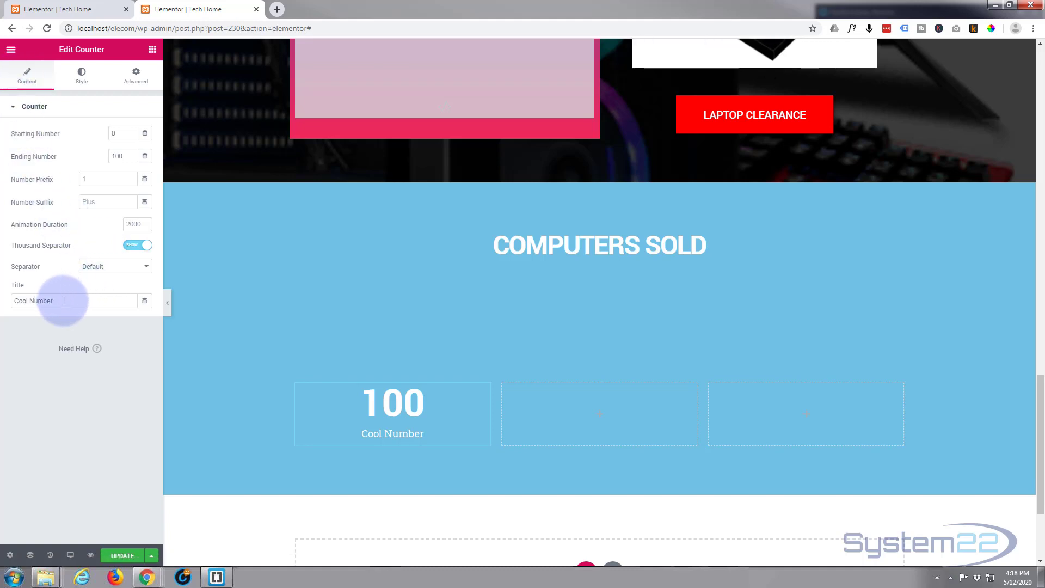
left_click_drag(64, 301, 18, 297)
type("L")
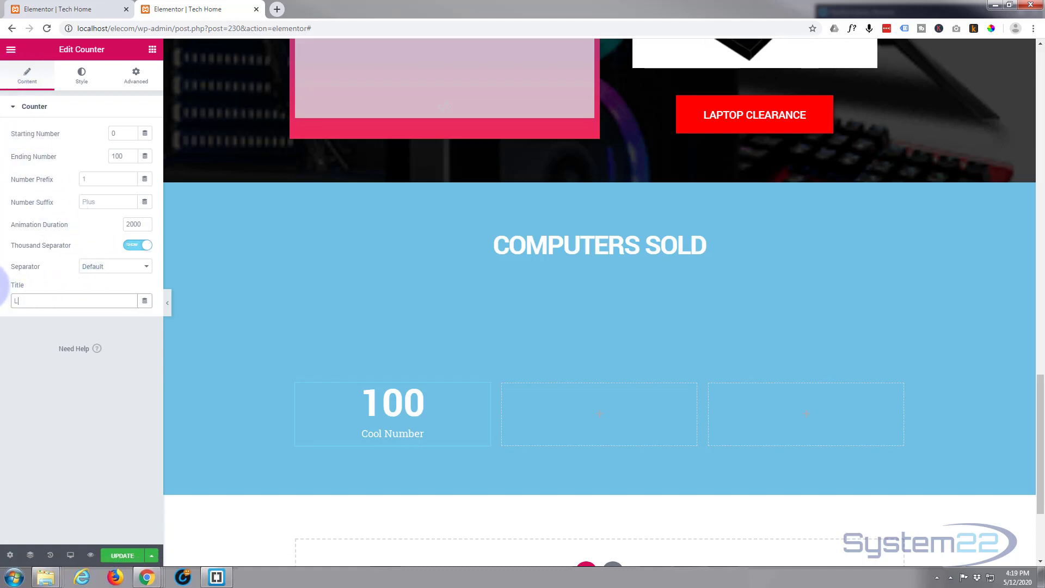
type("aptops")
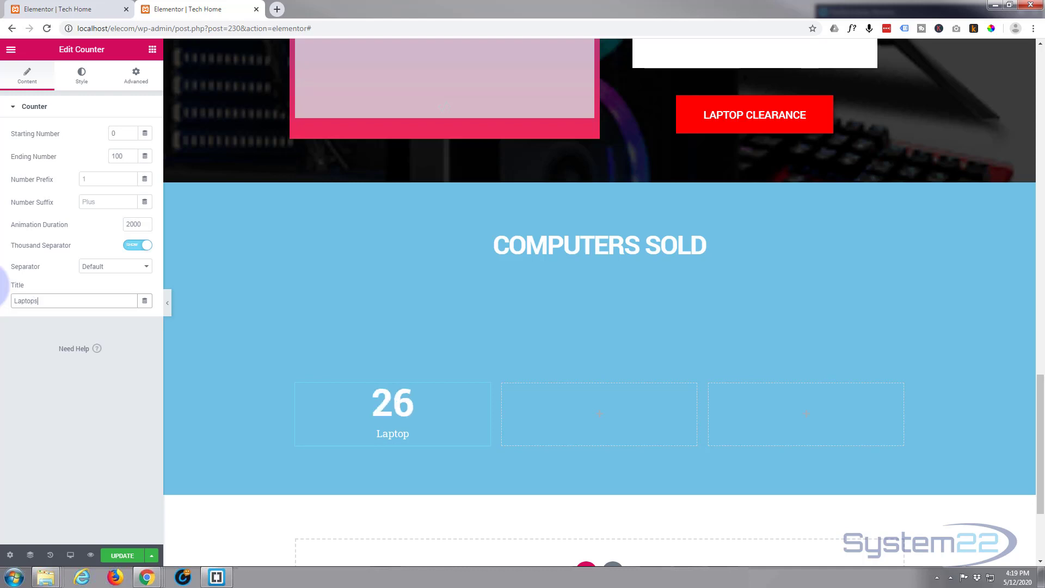
left_click(384, 441)
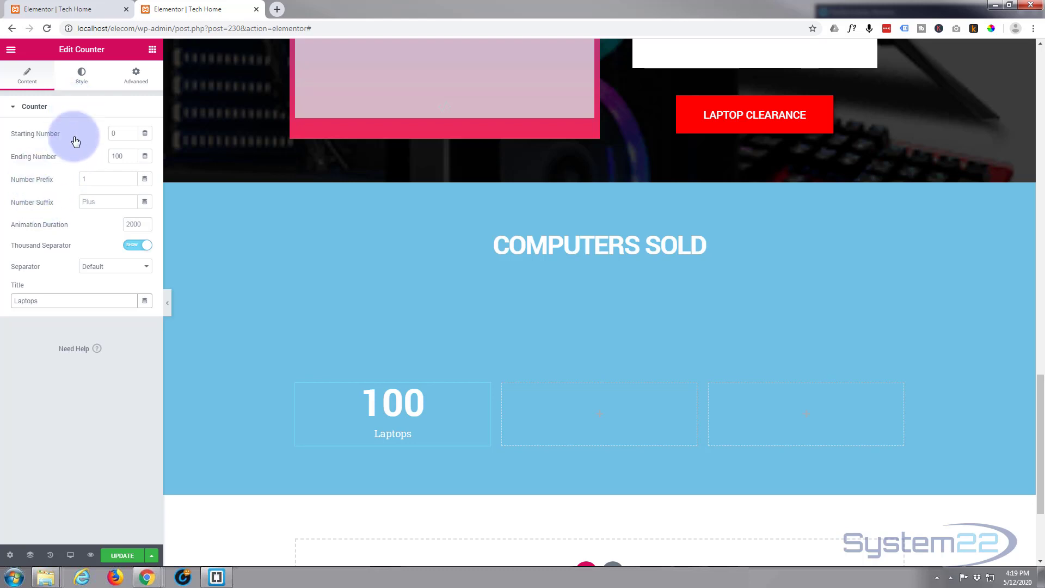
- Set the counter title typography to Arial with Uppercase transform
left_click(79, 80)
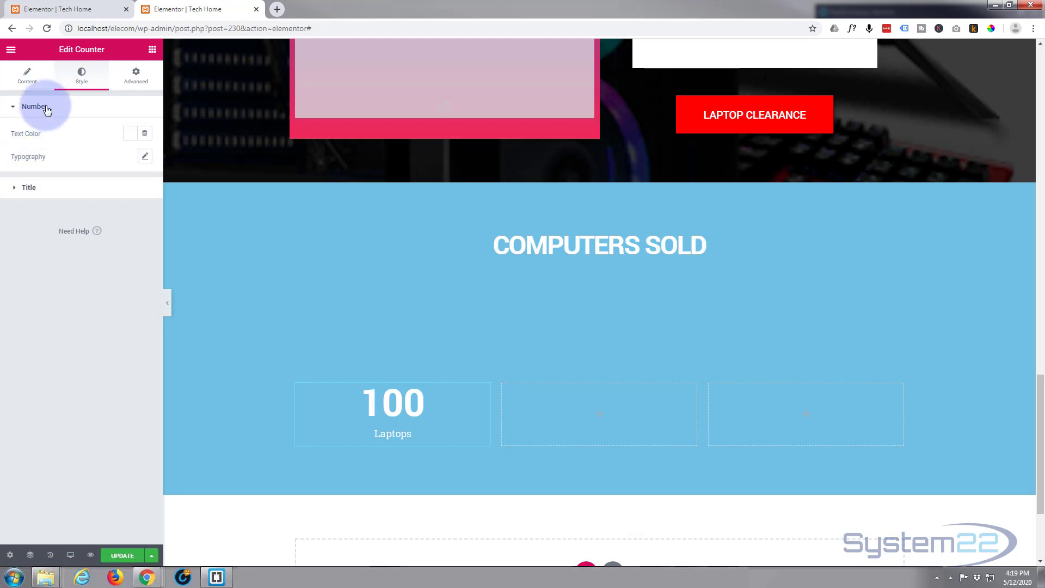
left_click(44, 194)
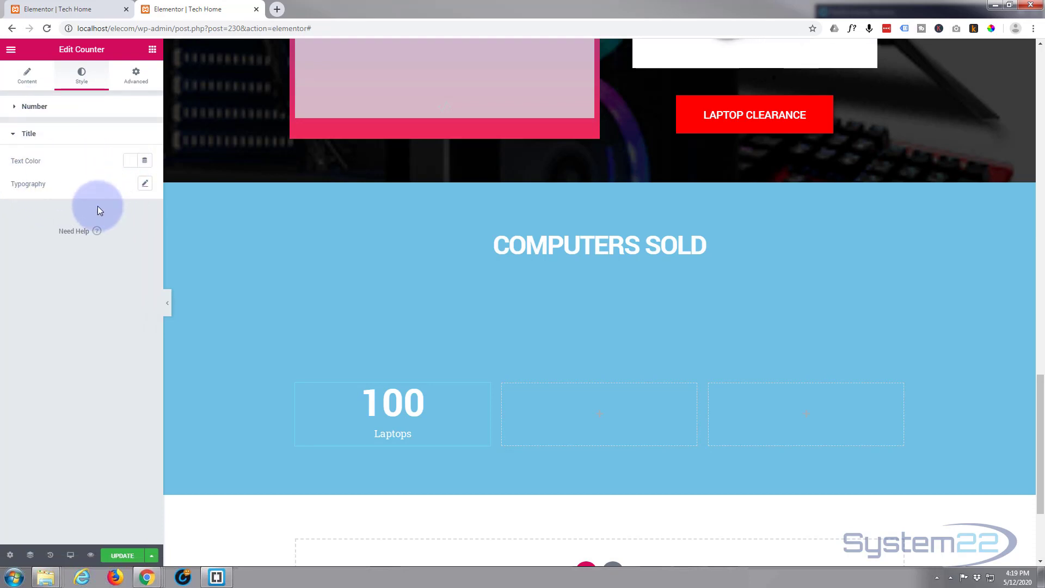
left_click(144, 185)
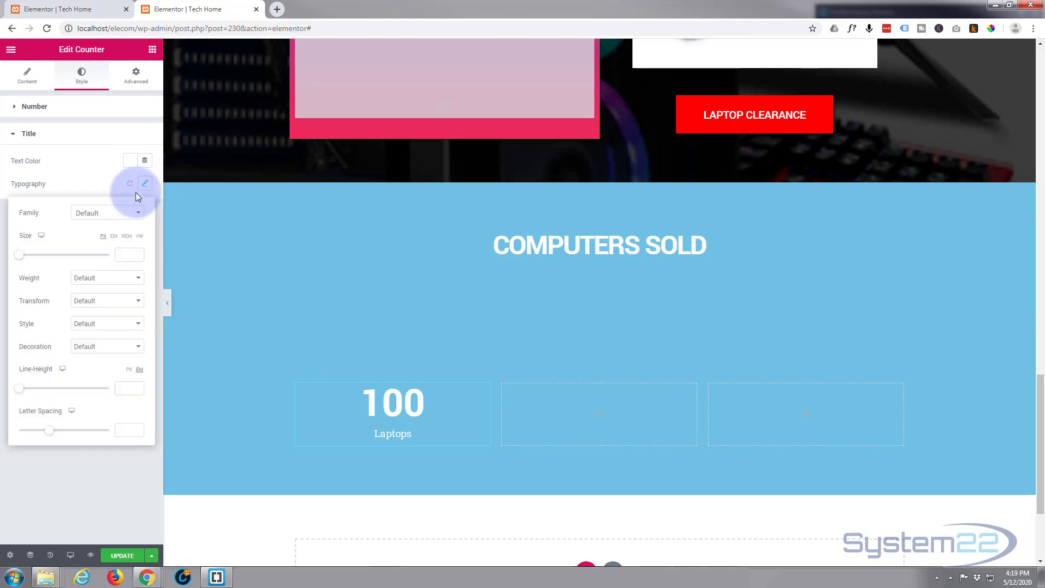
left_click(120, 219)
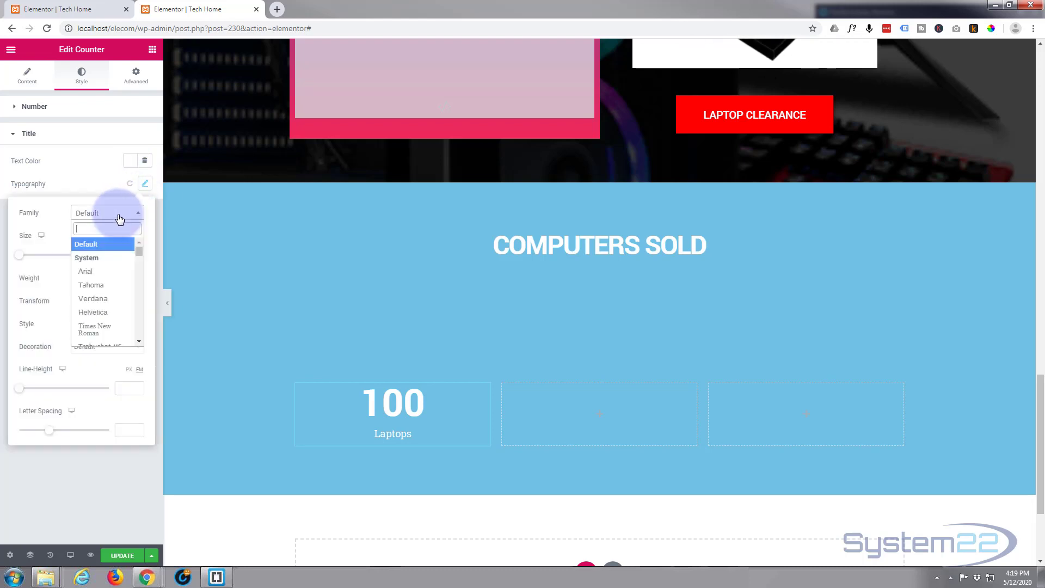
left_click(95, 278)
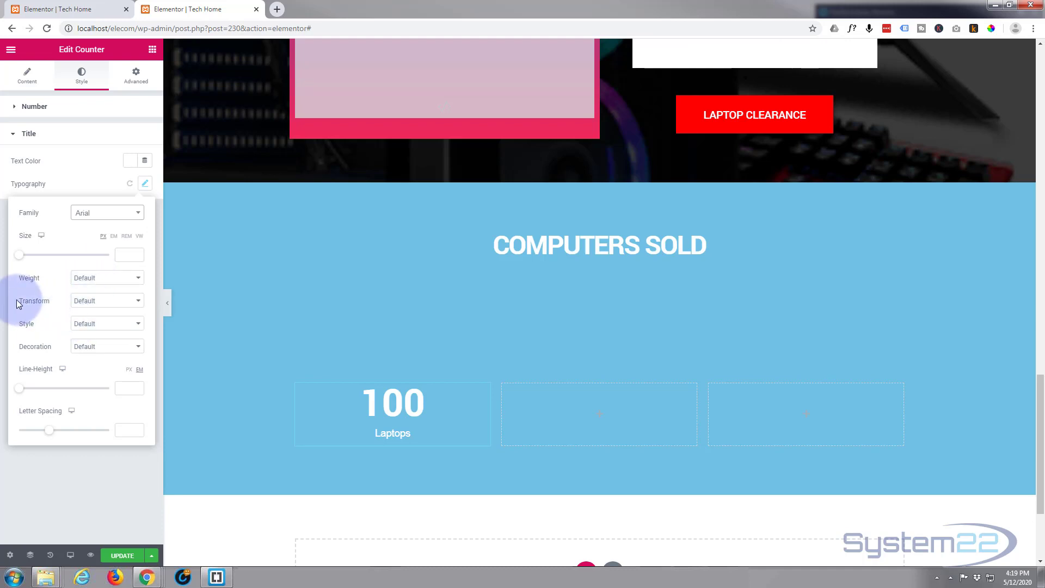
left_click(98, 301)
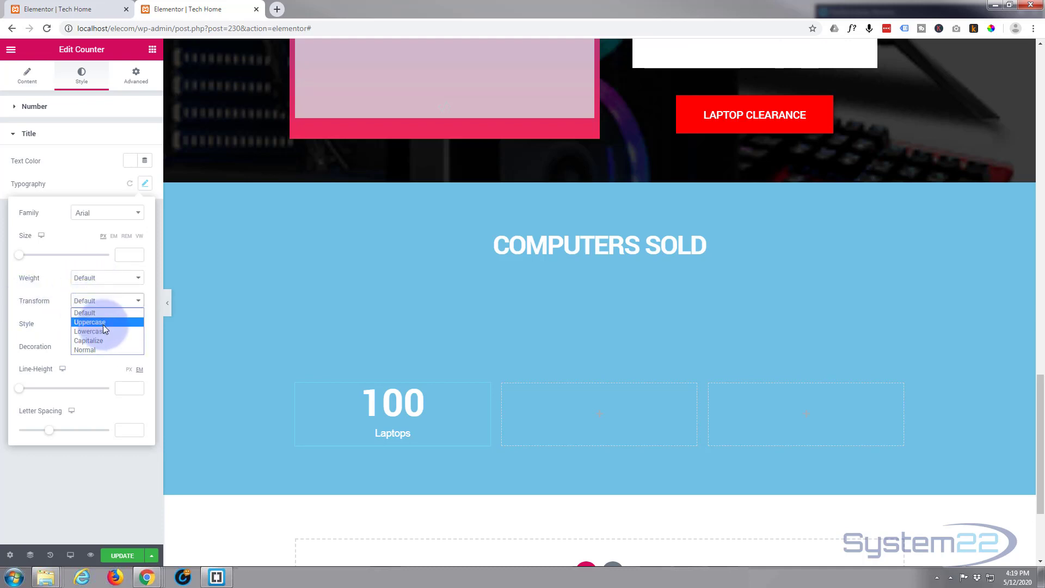
left_click(103, 324)
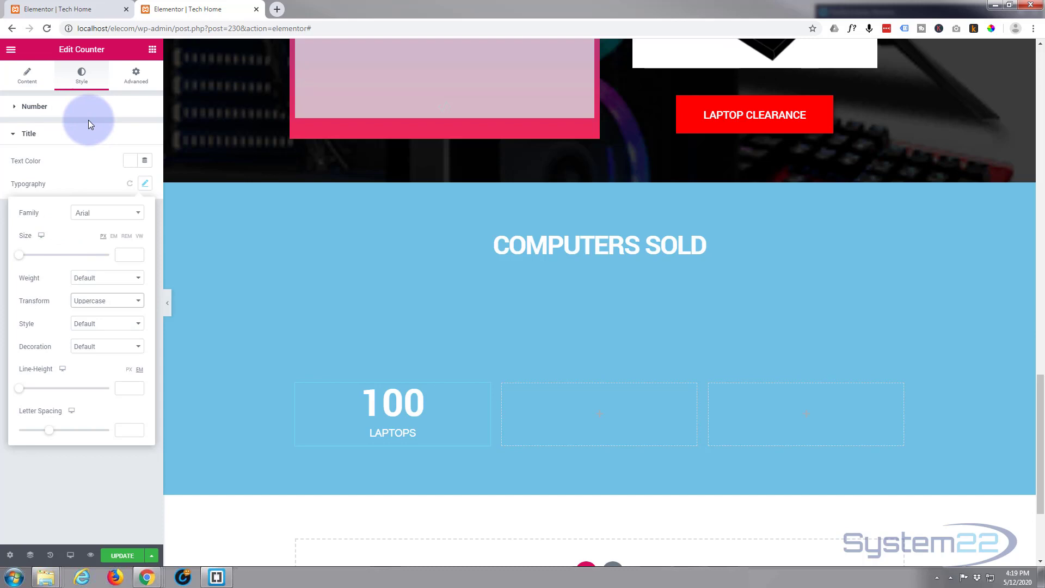
- Give the counter a solid white #FFFFFF border
left_click(15, 136)
left_click(134, 77)
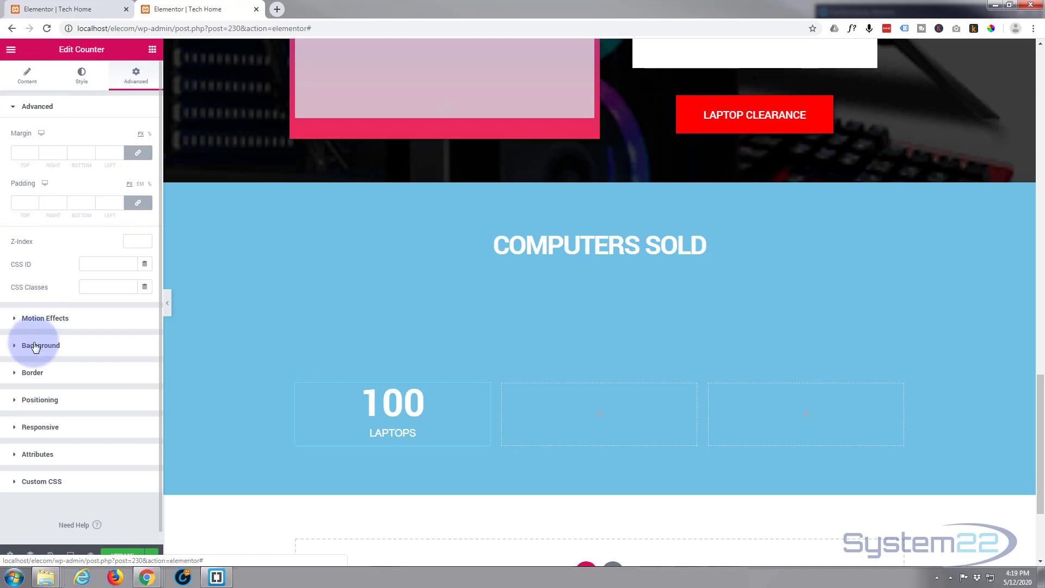
left_click(16, 375)
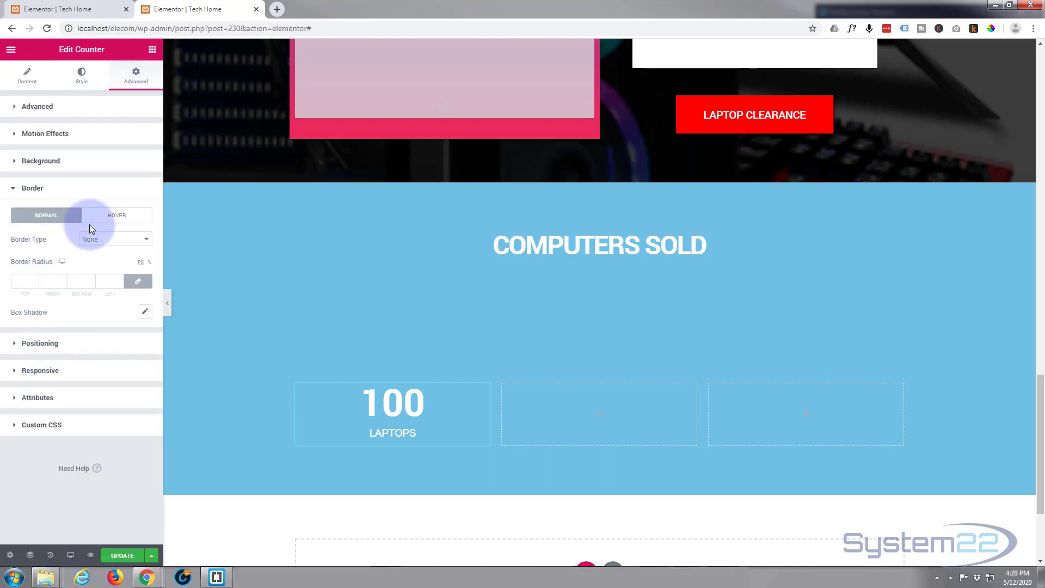
left_click(127, 241)
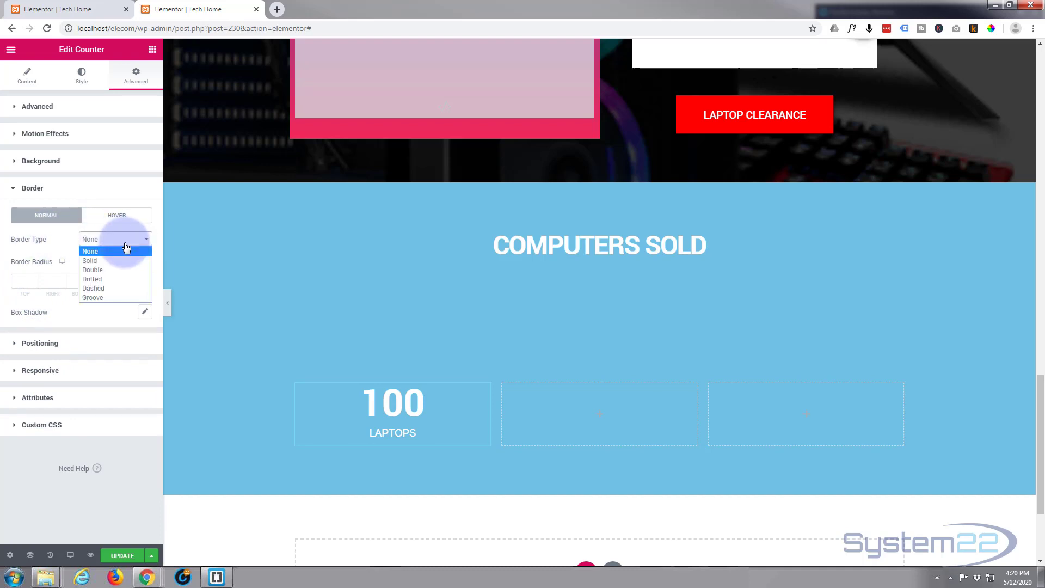
left_click(112, 261)
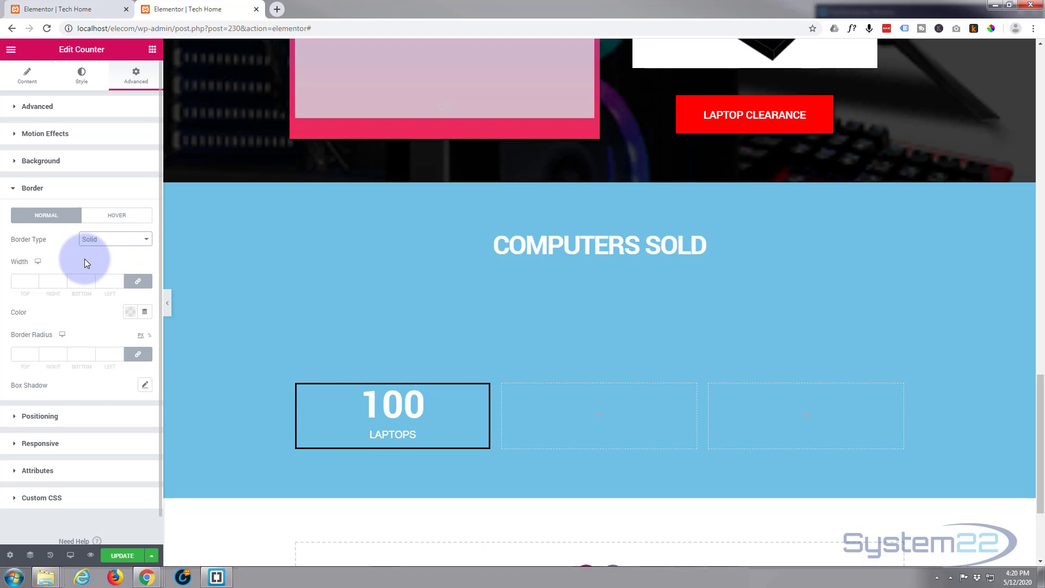
left_click(130, 317)
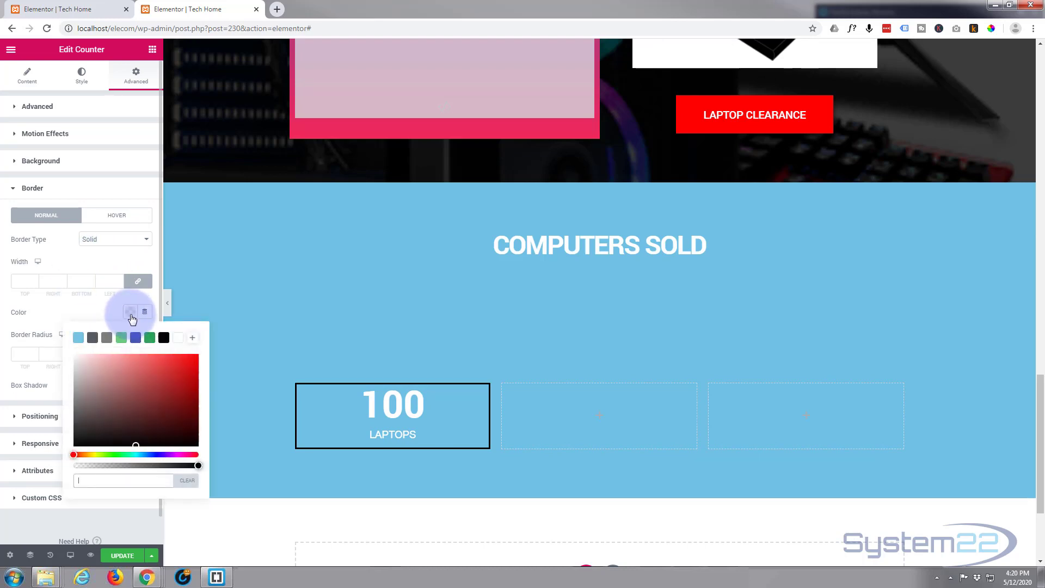
left_click(178, 339)
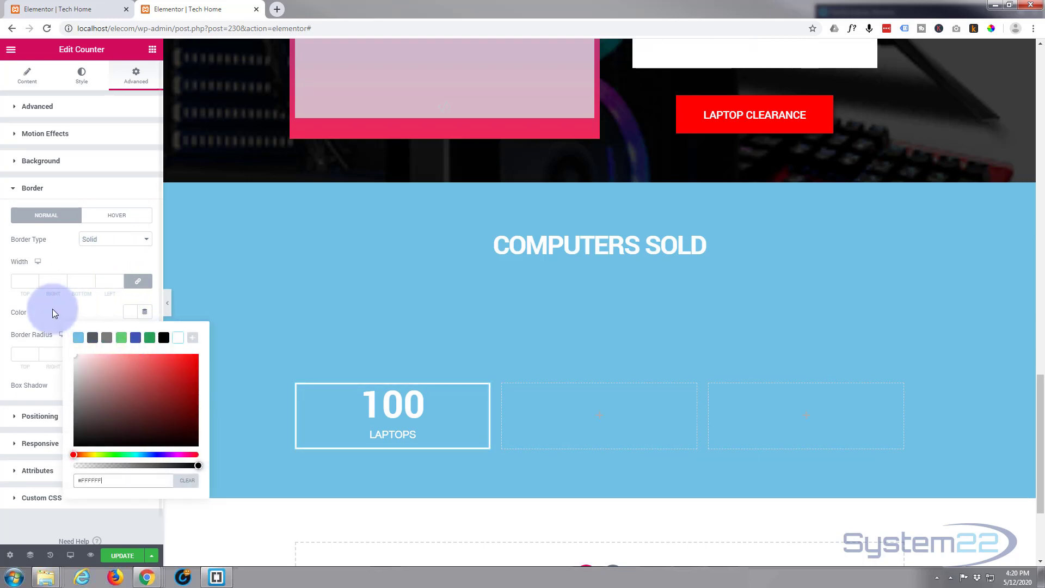
left_click(34, 313)
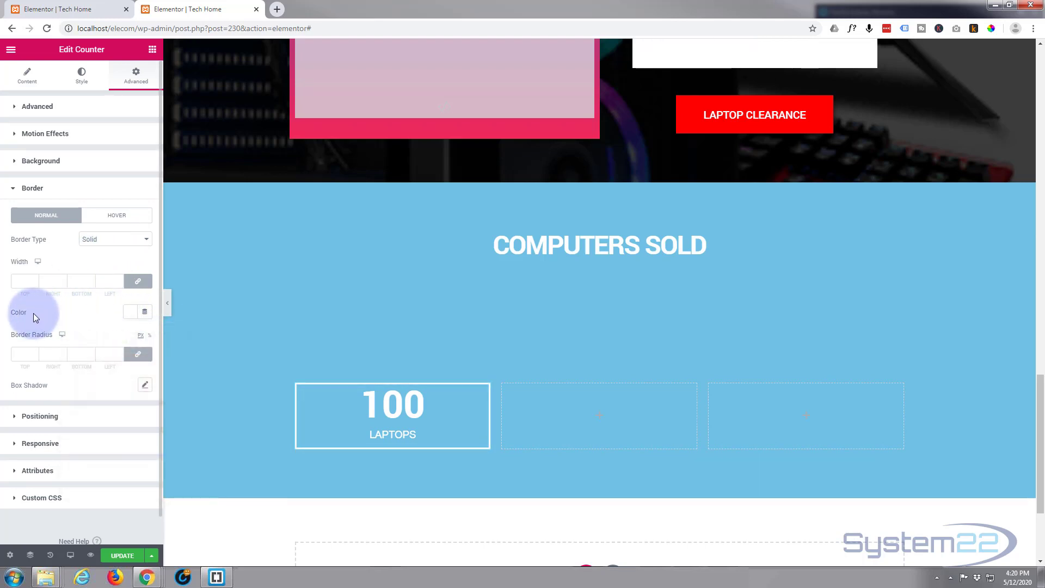
- Set the counter border width to 5 on all sides
left_click(18, 280)
type("5")
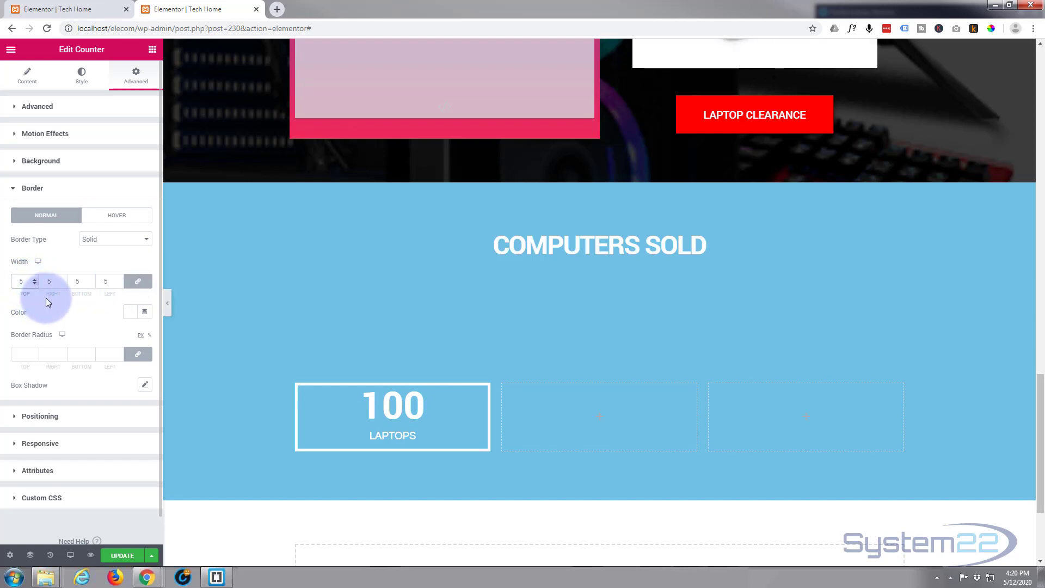
scroll(45, 298, "down", 1)
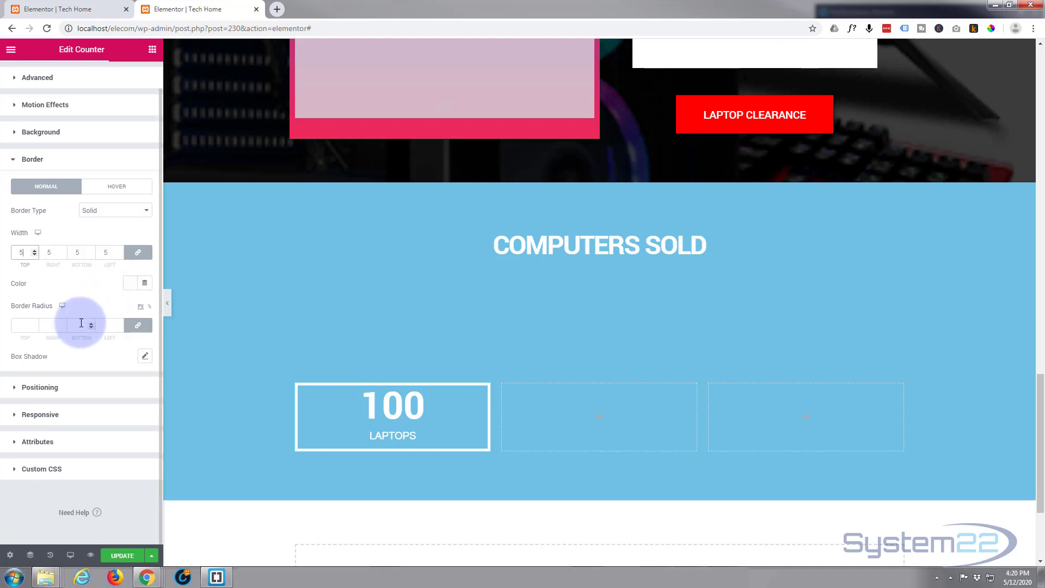
- Set the counter's border radius to 50% on every corner to form an oval
left_click(151, 311)
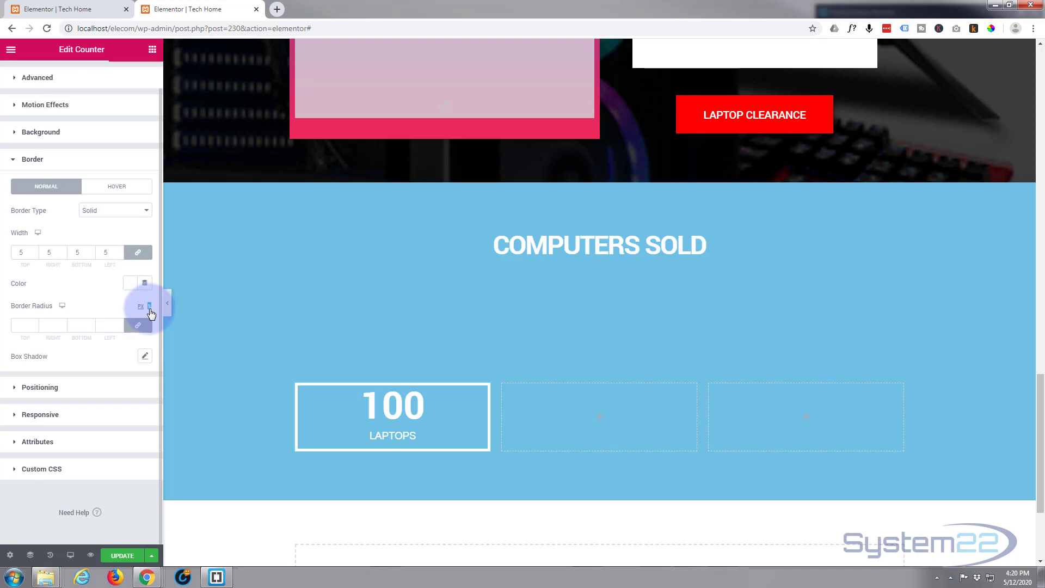
left_click(22, 325)
type("50")
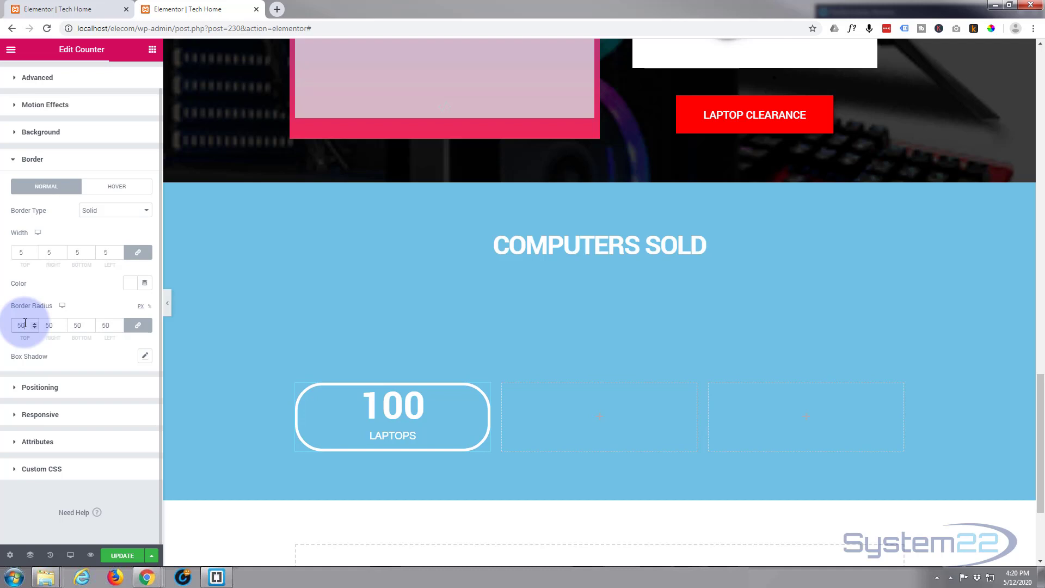
left_click(149, 307)
left_click(22, 324)
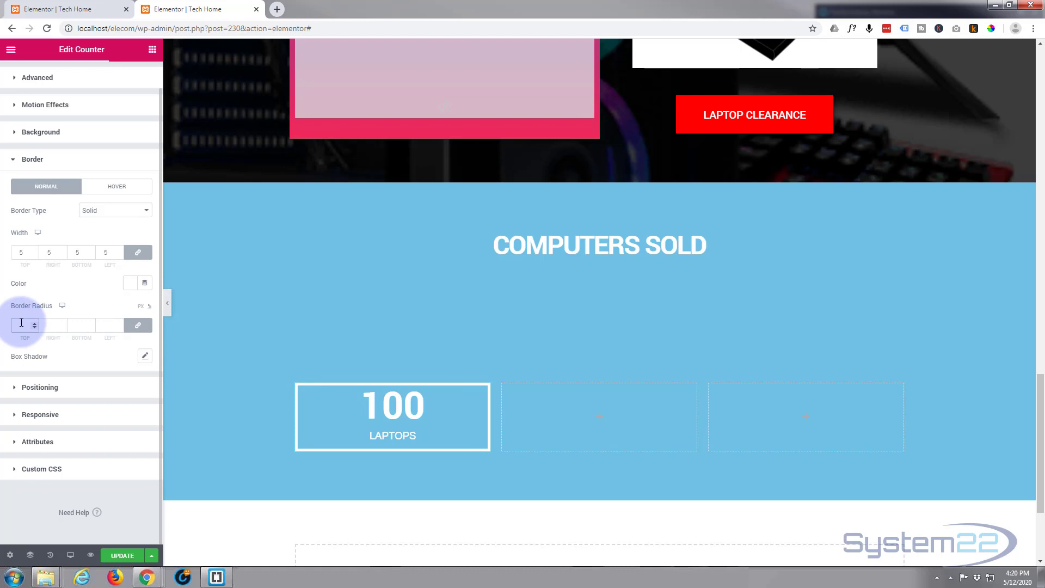
type("50")
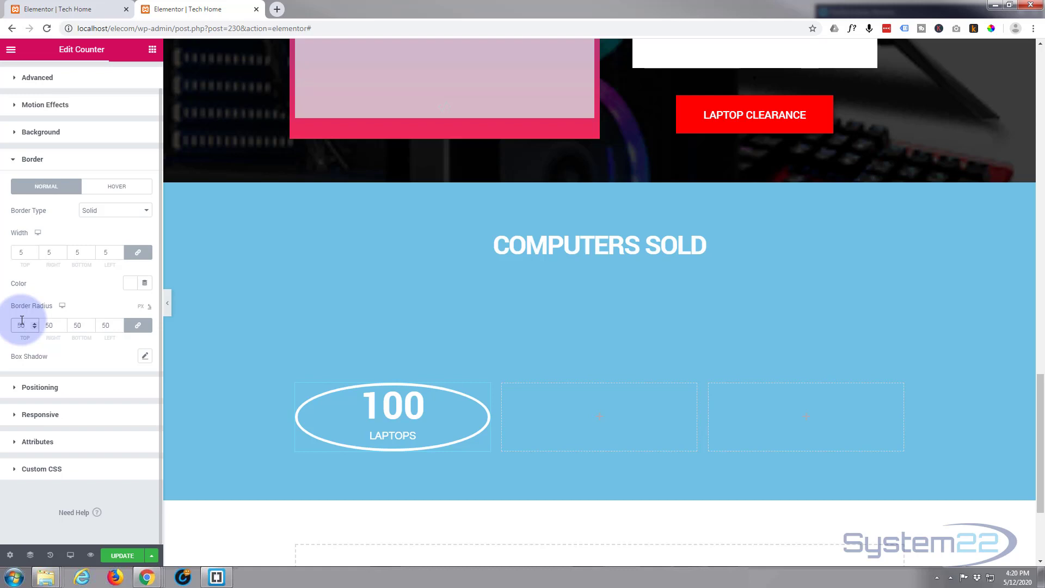
left_click(376, 397)
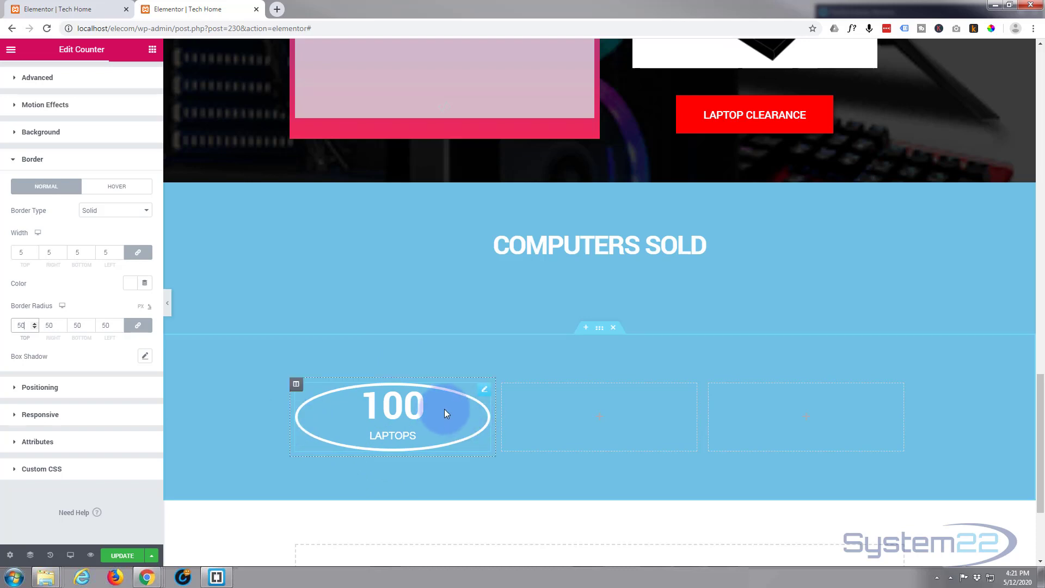
- Show the Laptops counter's Advanced margin settings and unlink the margin values
scroll(70, 140, "up", 1)
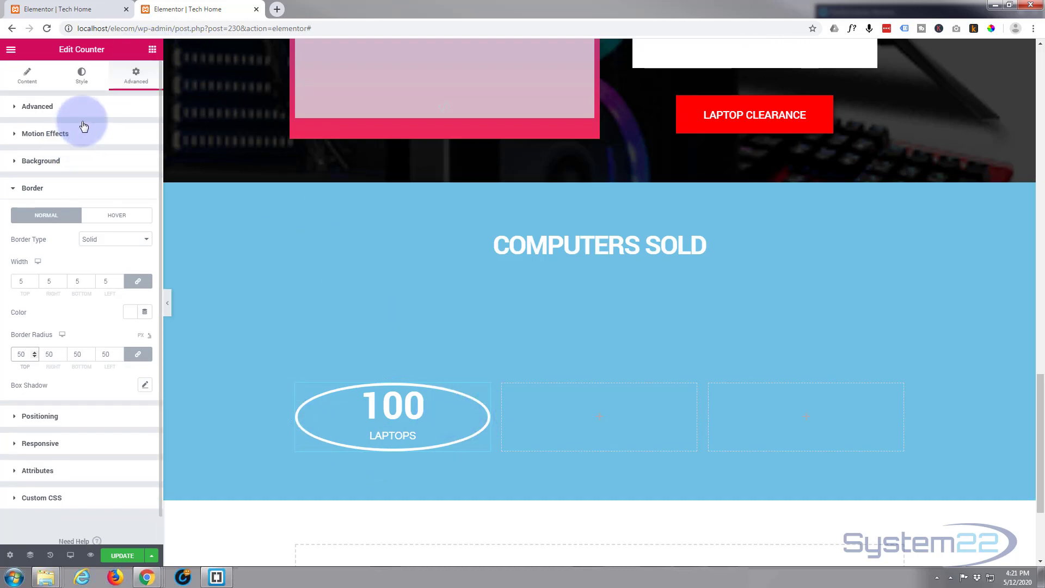
left_click(132, 80)
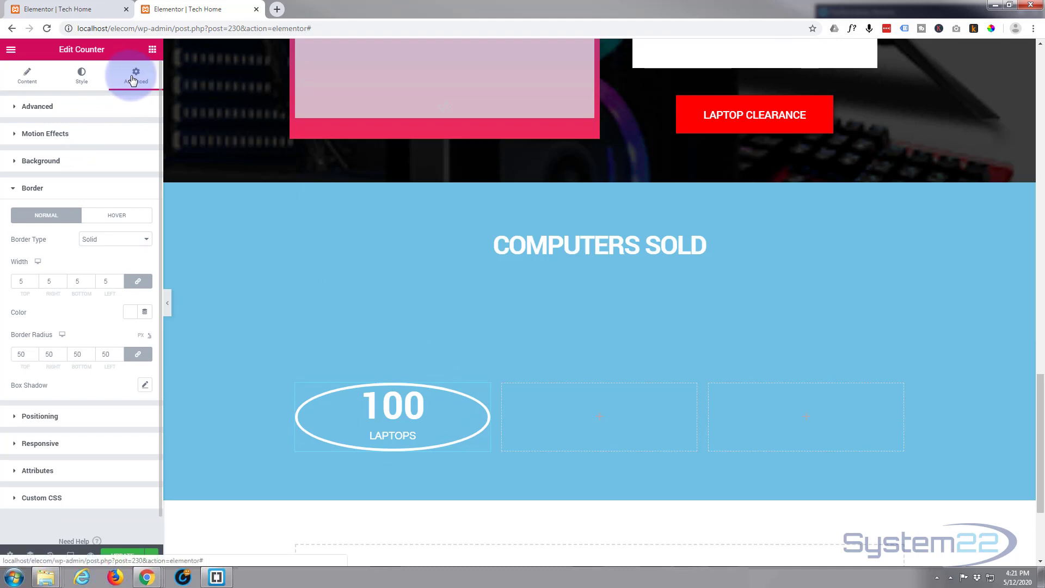
left_click(14, 108)
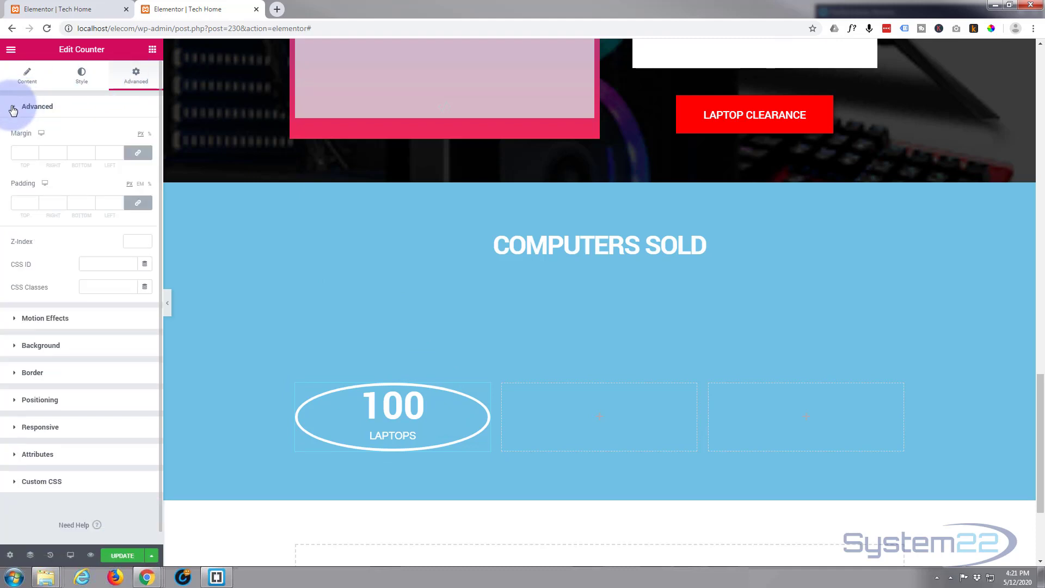
left_click(15, 152)
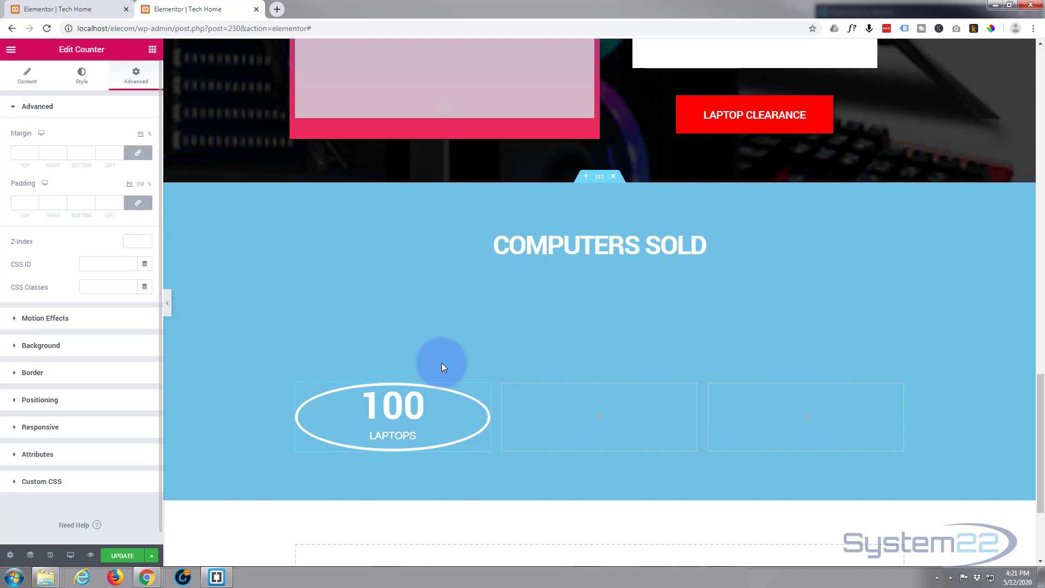
left_click(488, 418)
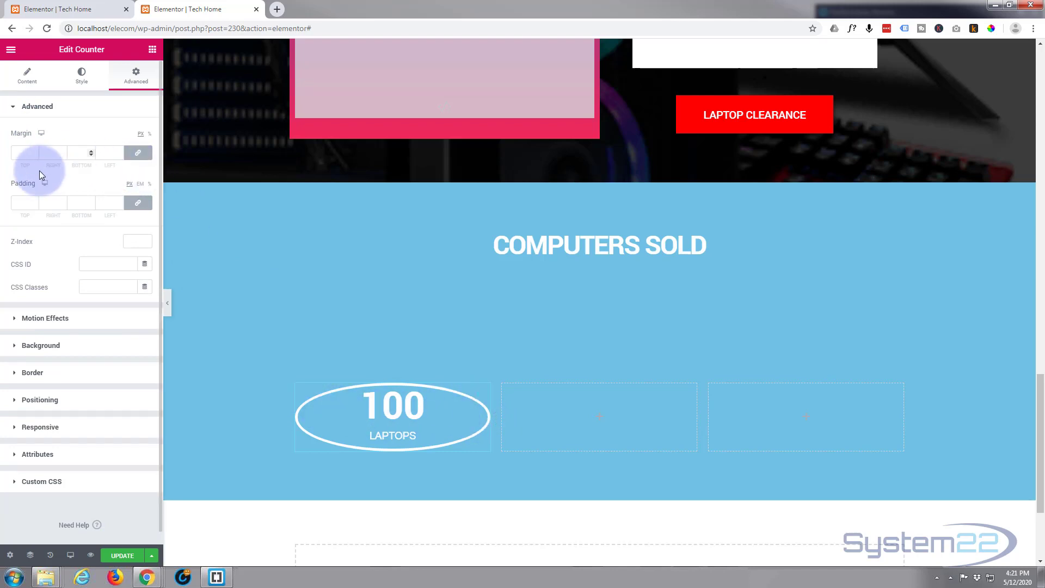
left_click(27, 152)
left_click(126, 154)
left_click(141, 154)
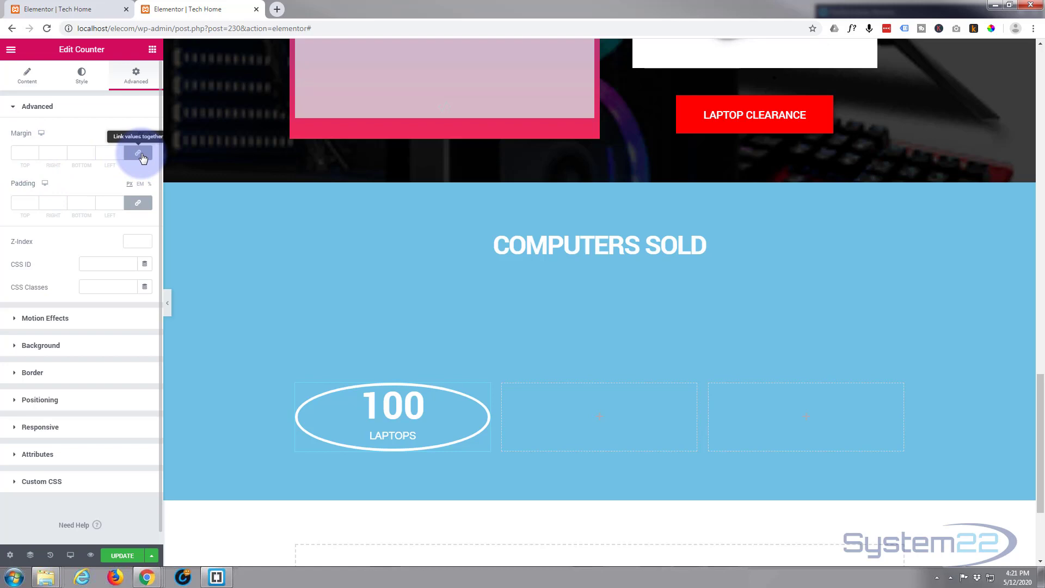
left_click(141, 154)
- Set the counter's right and left margins to 50 px
left_click(117, 157)
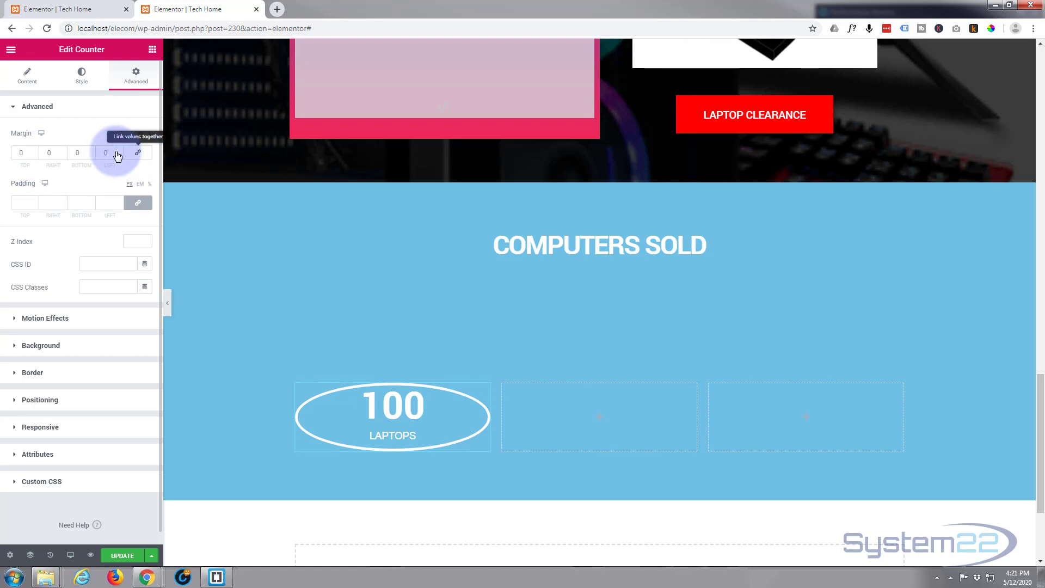
left_click(24, 153)
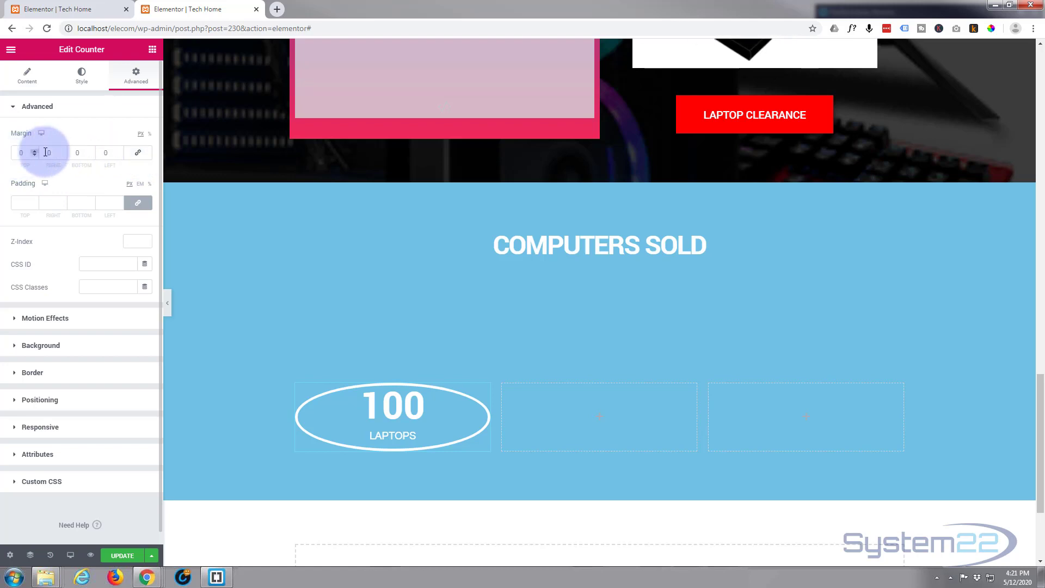
left_click(45, 152)
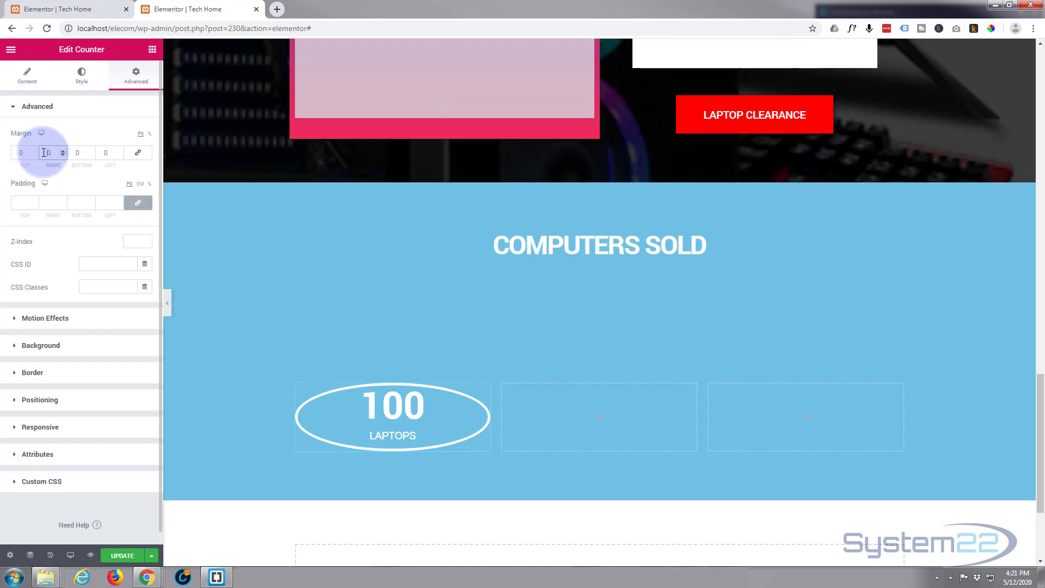
type("50")
left_click(104, 152)
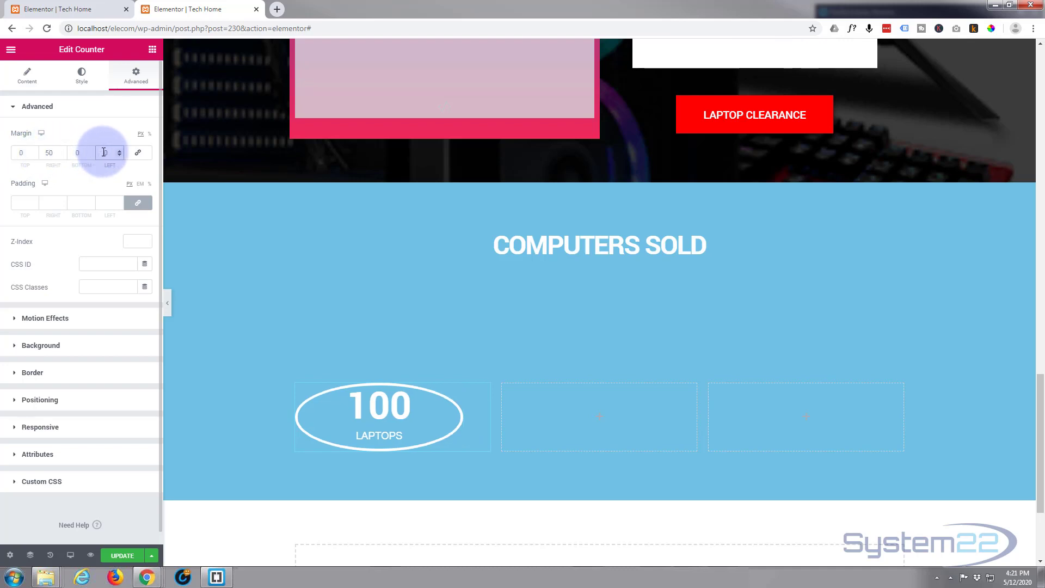
type("50")
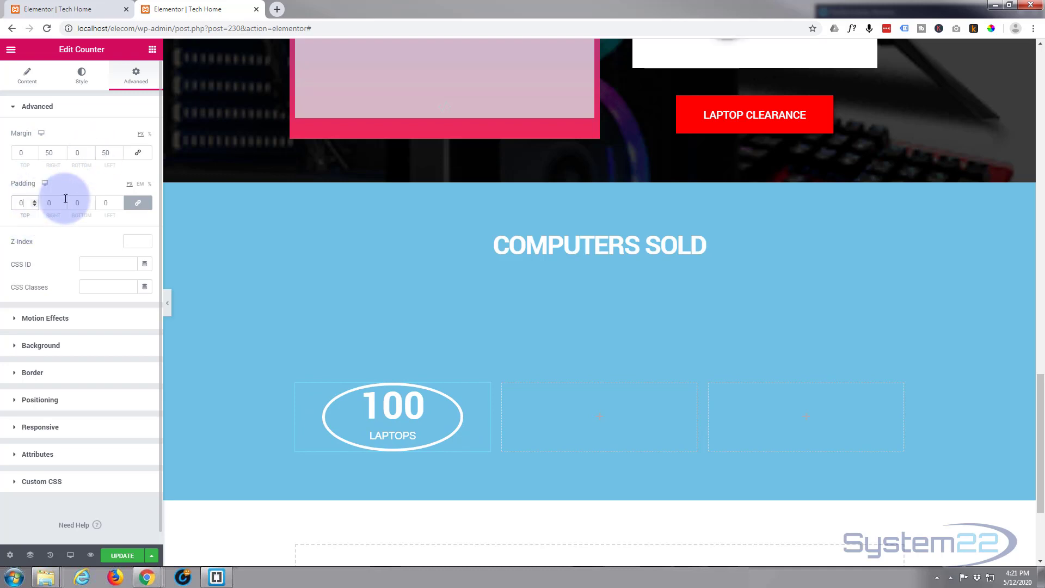
- Unlink the counter's padding and set top and bottom padding to 60 px
left_click(138, 202)
left_click(18, 202)
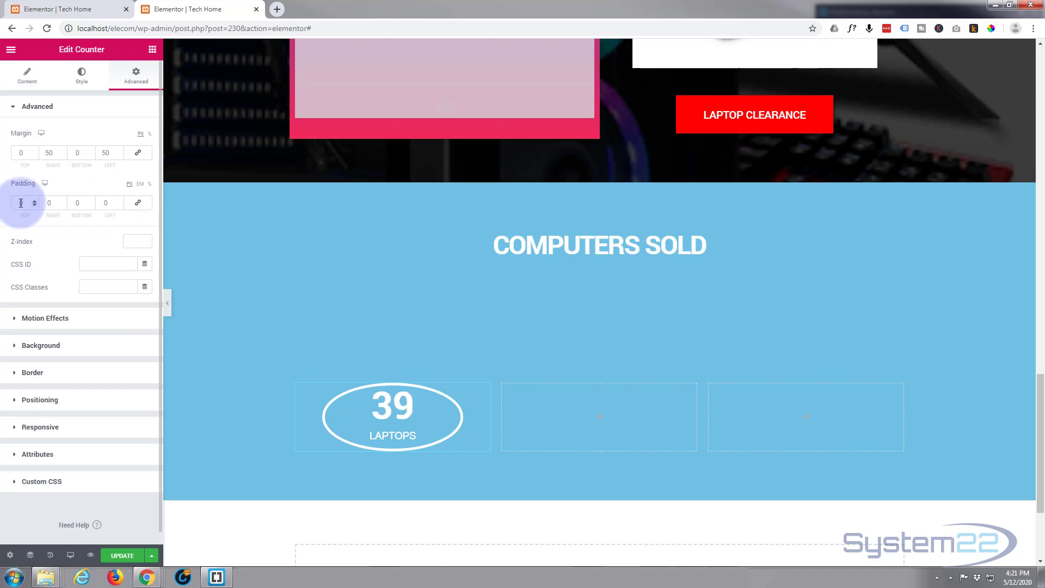
type("50")
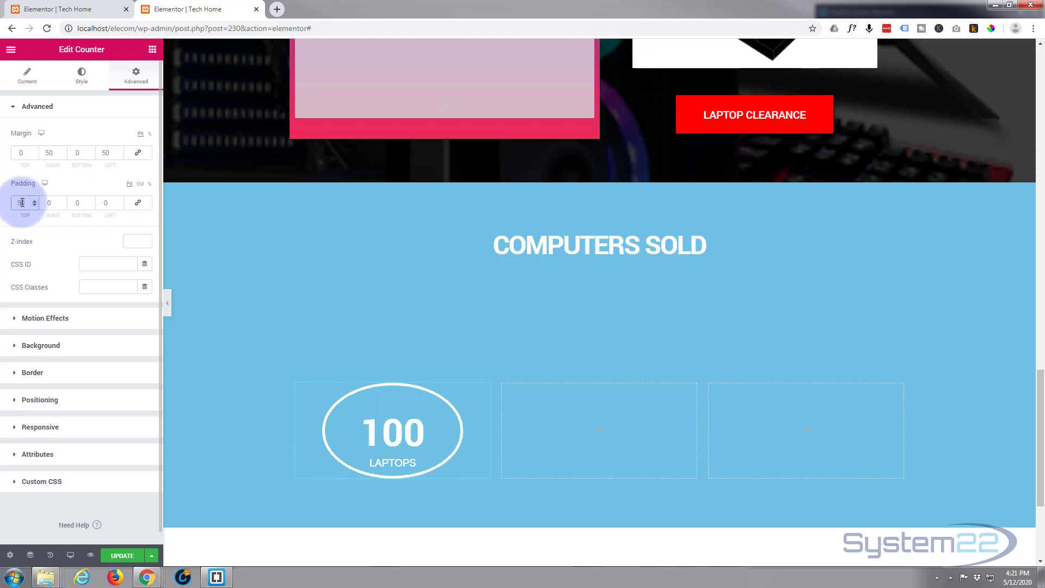
left_click(75, 201)
type("50")
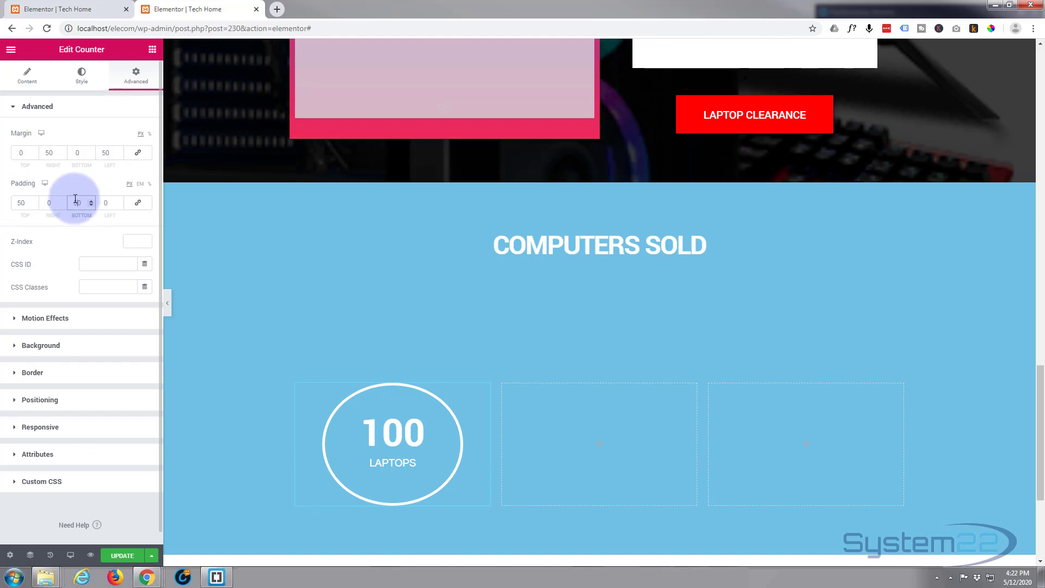
left_click(19, 203)
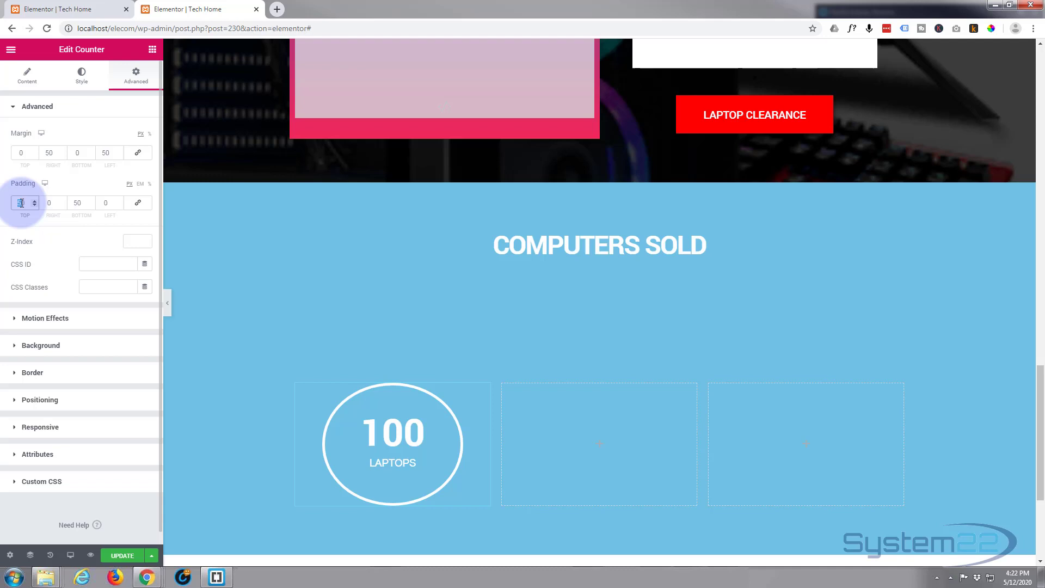
left_click(18, 204)
key("Delete")
type("6")
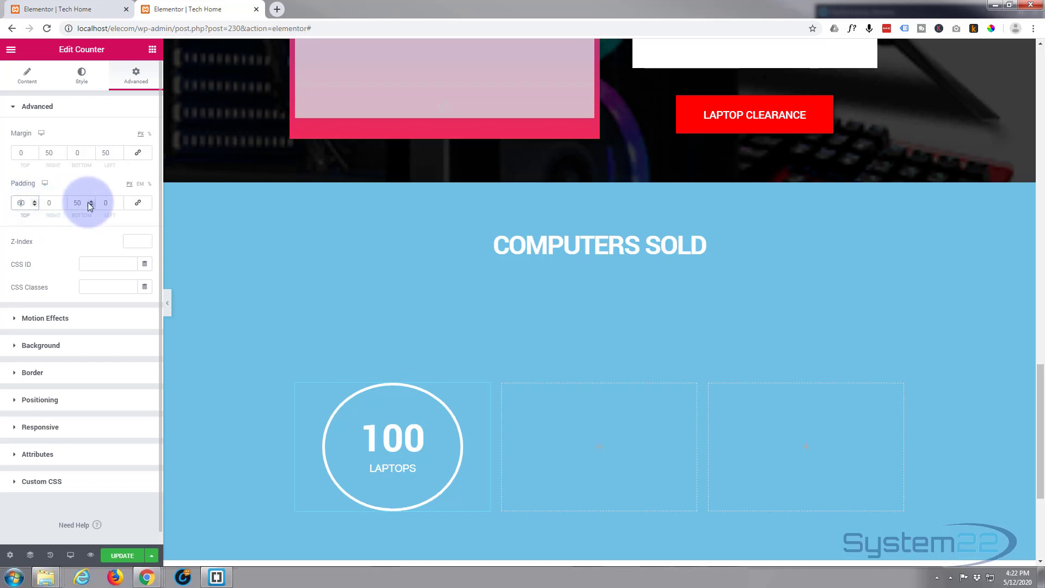
type("6")
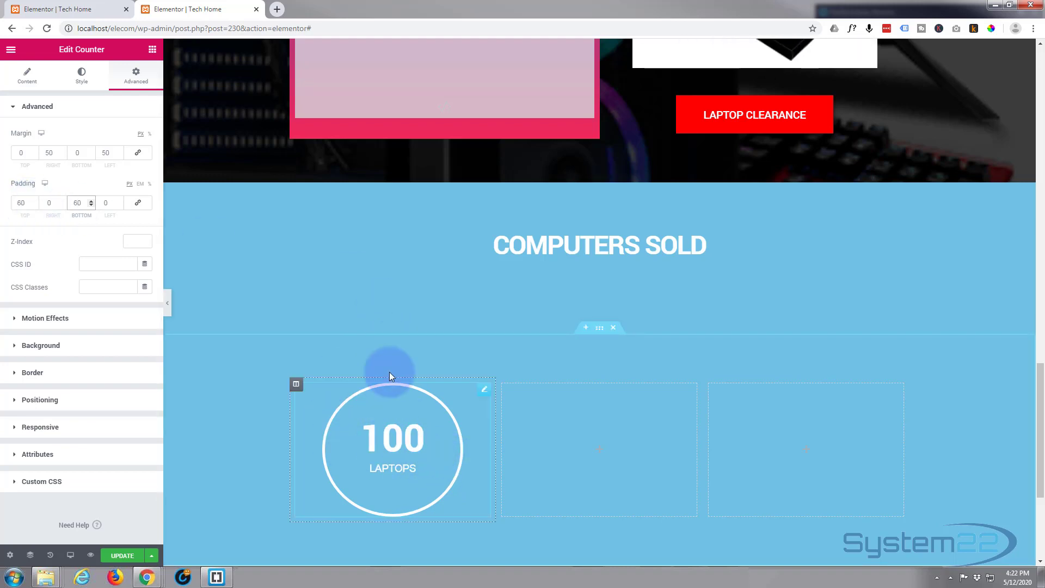
- Change the right and left margins from 50 to 55 px
left_click_drag(49, 152, 53, 152)
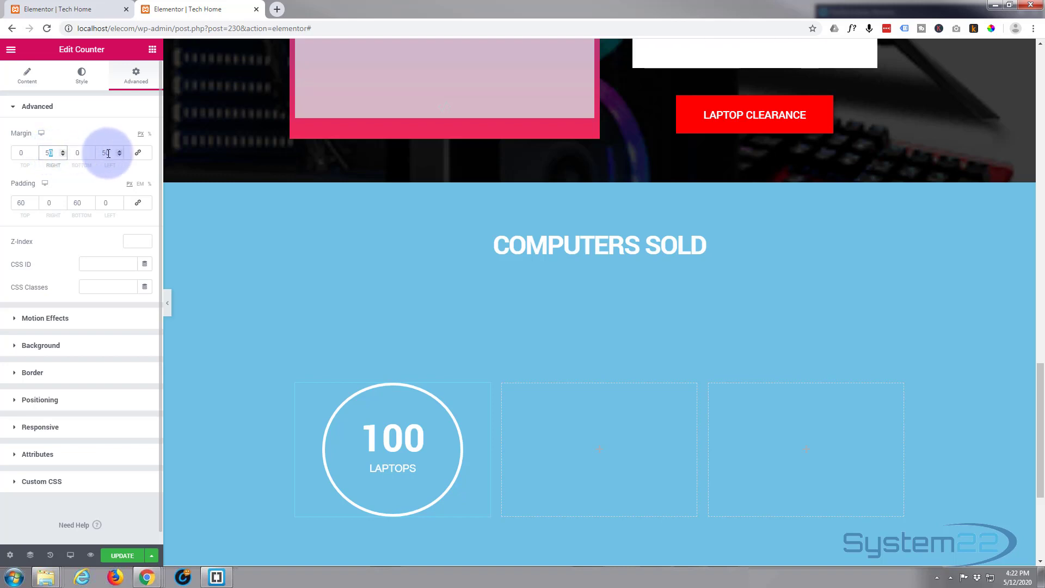
type("5")
left_click_drag(106, 152, 109, 152)
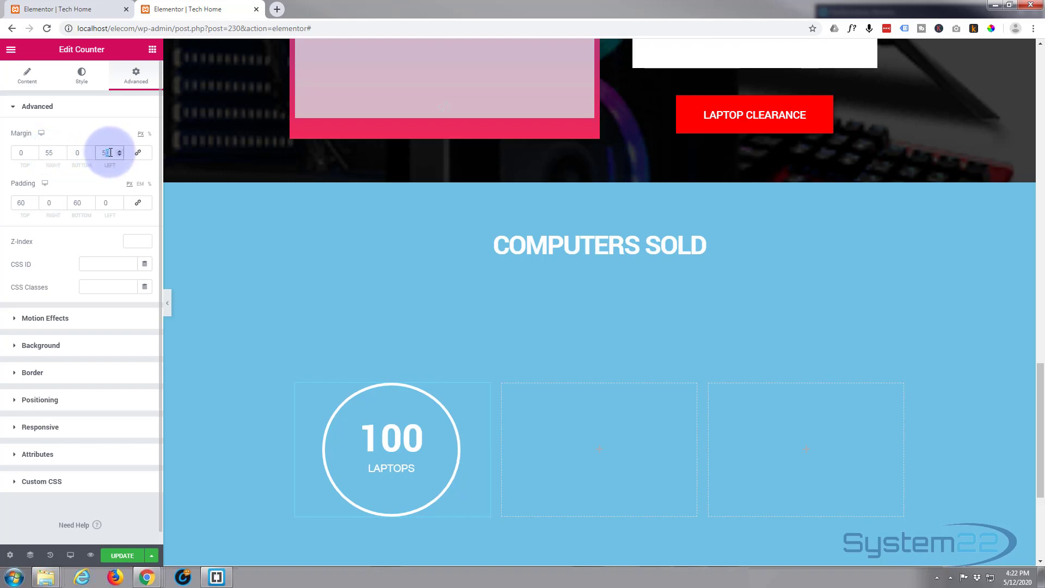
type("5")
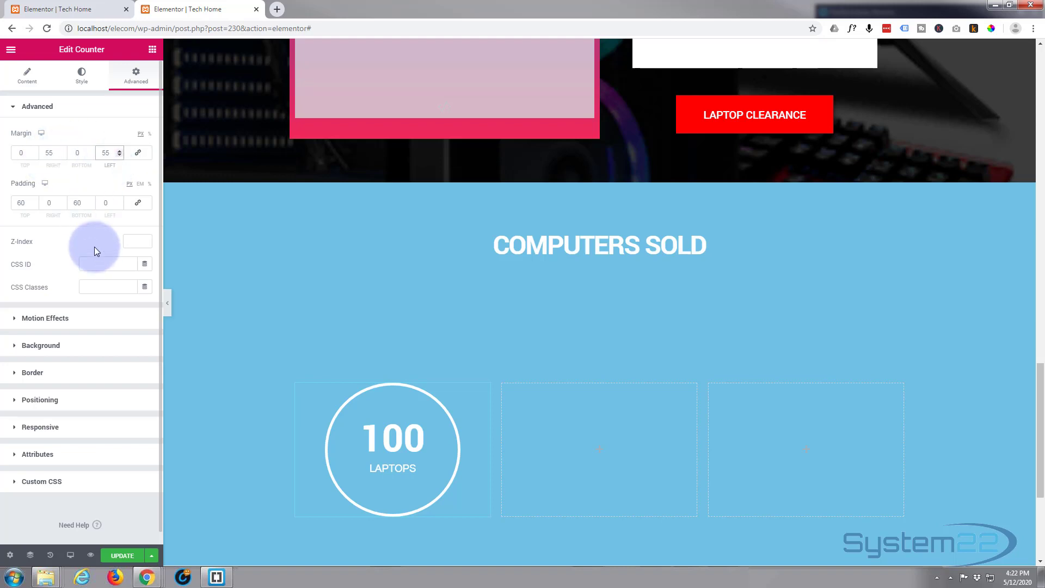
- Change the Laptops counter's Ending Number from 100 to 1234 and switch off its Thousand Separator
scroll(441, 312, "down", 2)
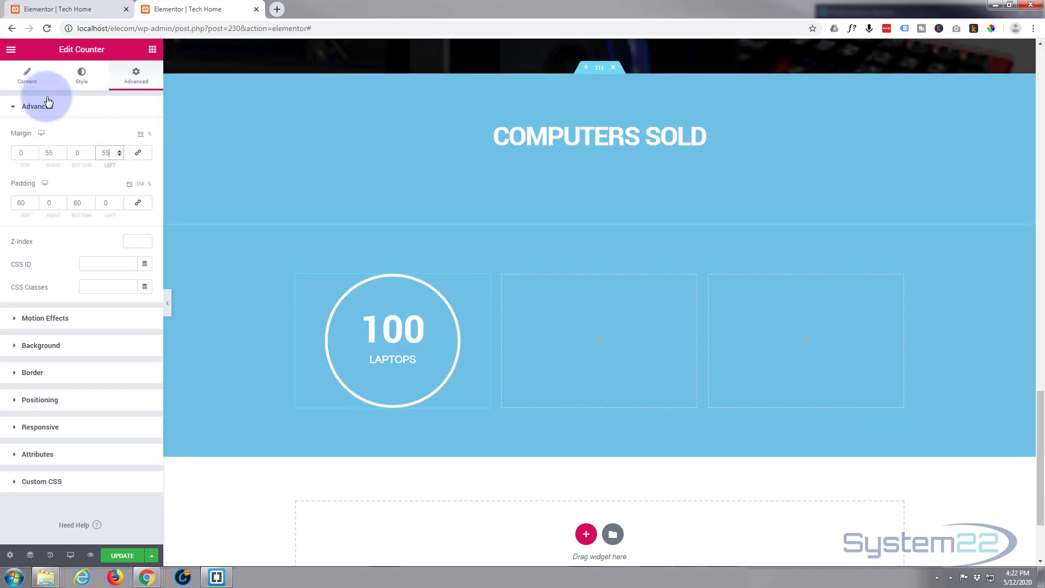
left_click(24, 75)
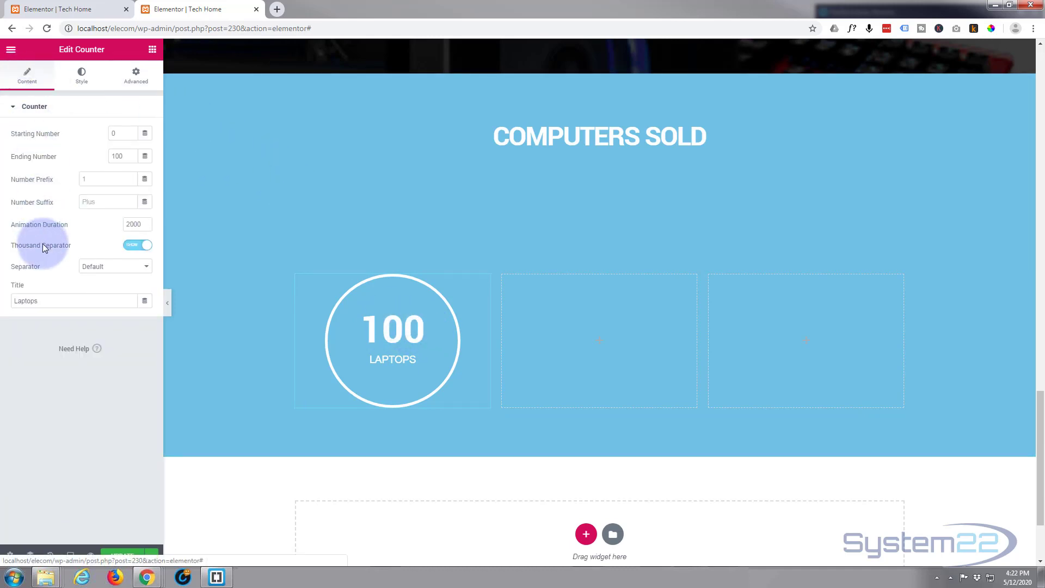
left_click(127, 225)
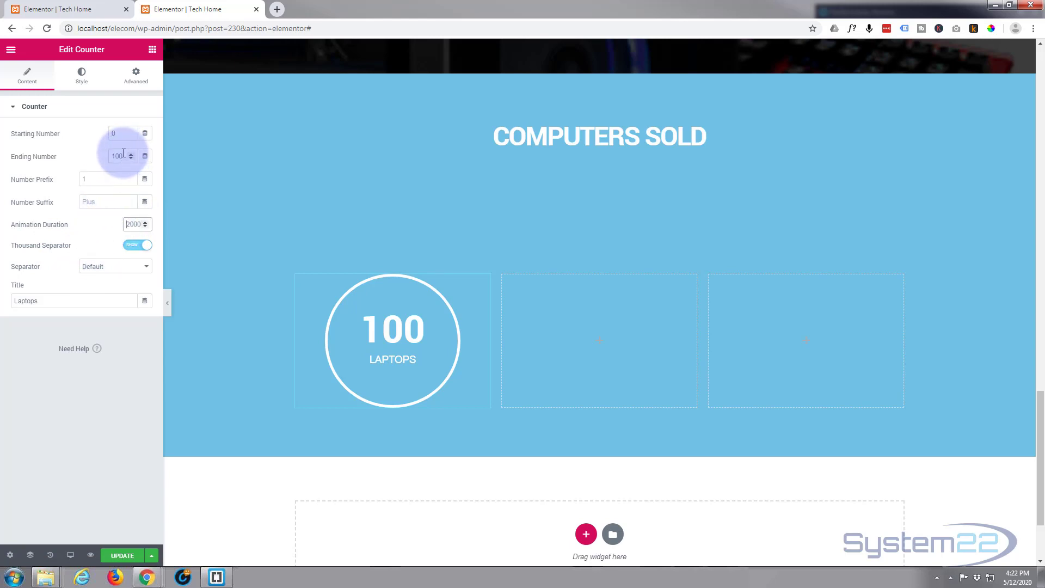
left_click_drag(123, 154, 110, 152)
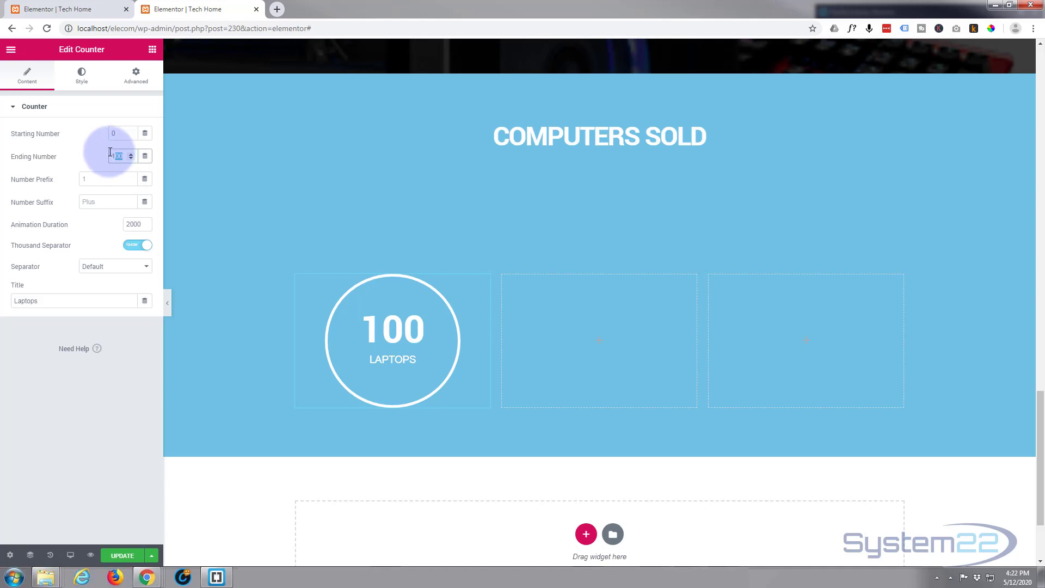
type("1234")
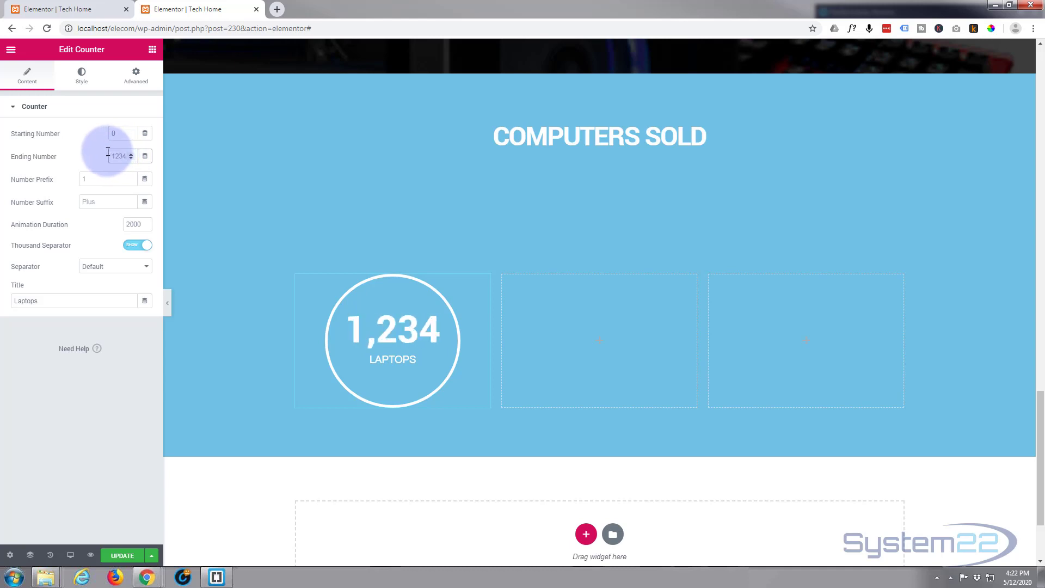
left_click(397, 334)
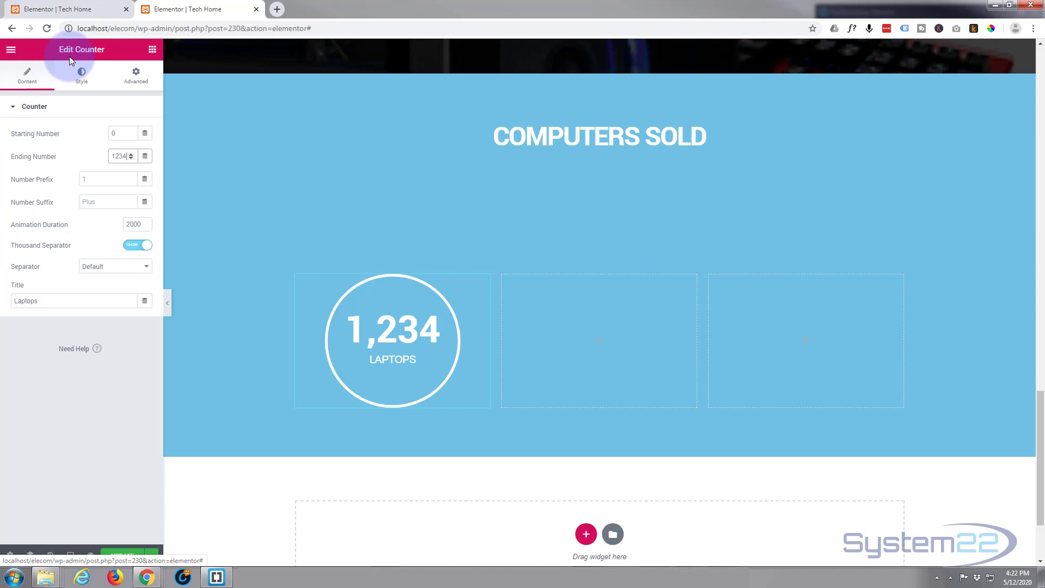
left_click(131, 246)
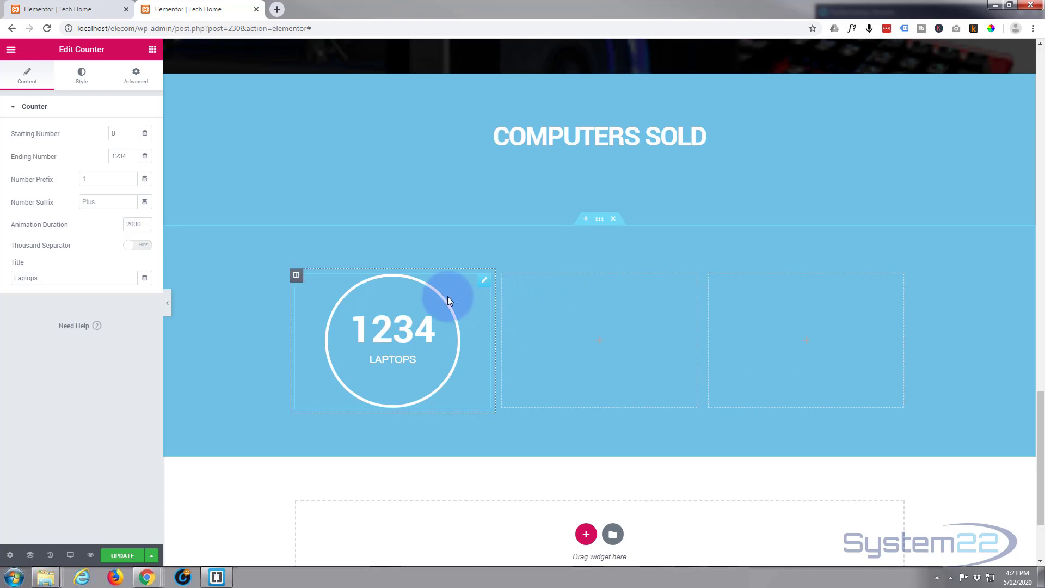
- Duplicate the Laptops counter and move the copy into the middle column
right_click(484, 283)
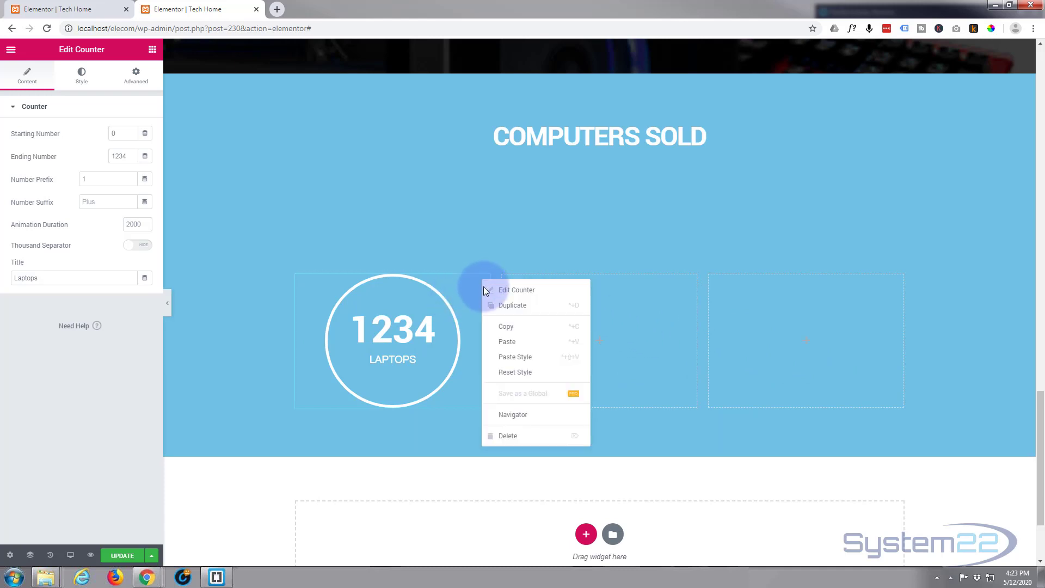
left_click(511, 310)
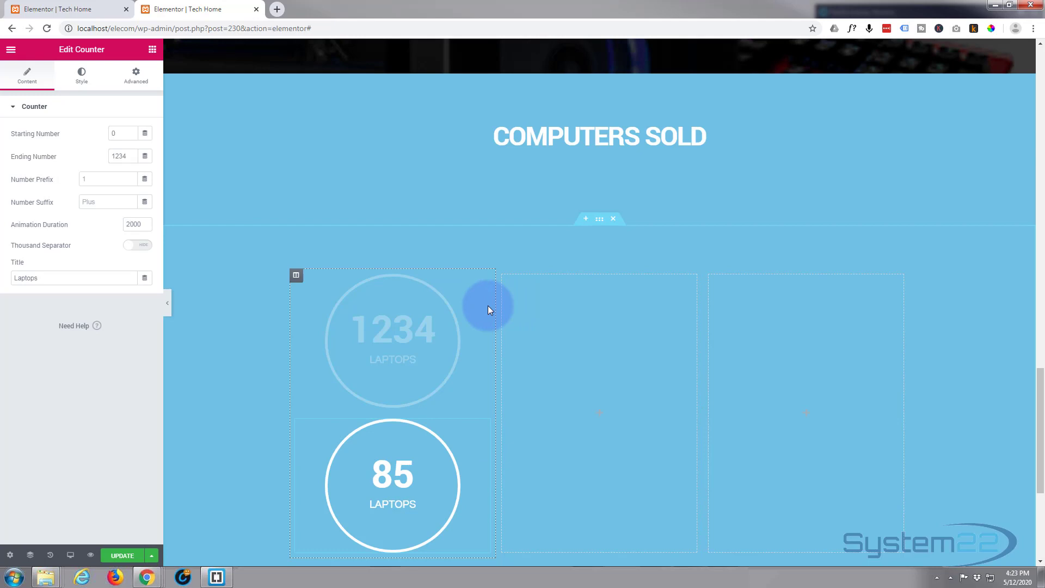
left_click_drag(548, 286, 591, 286)
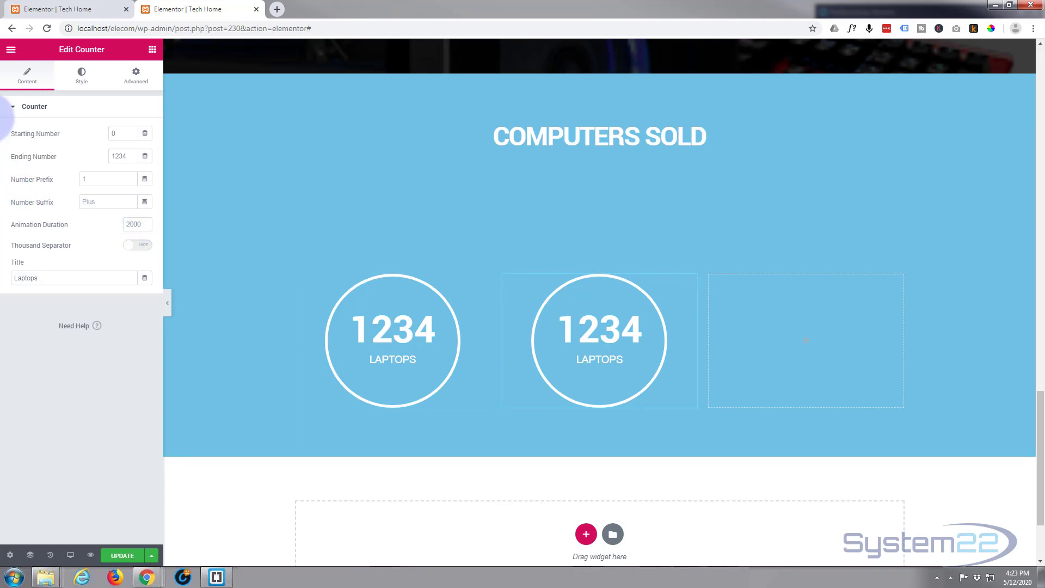
- Title the copied counter Desktops and set its Ending Number to 1052
double_click(41, 280)
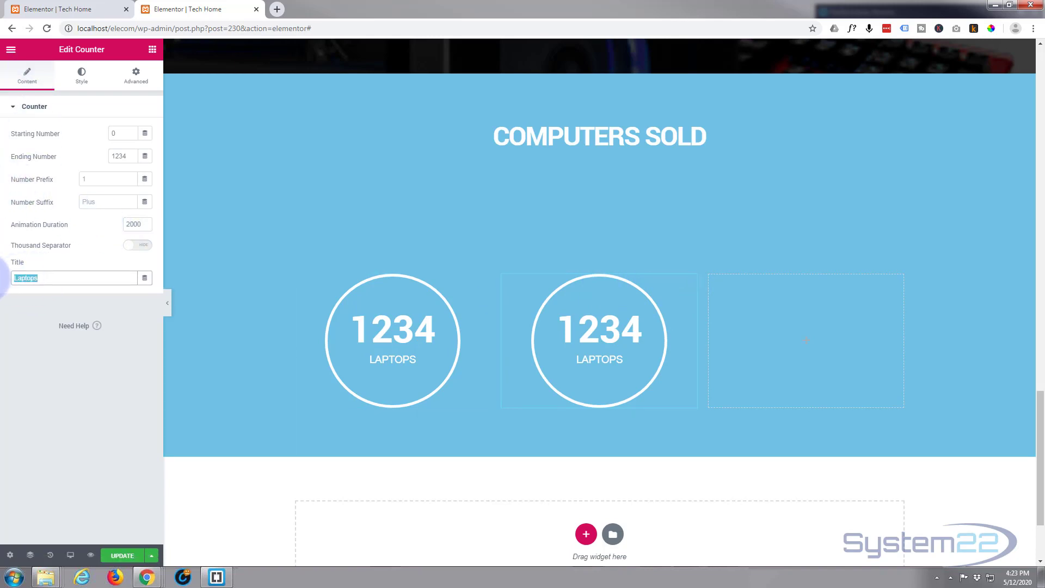
type("Desk")
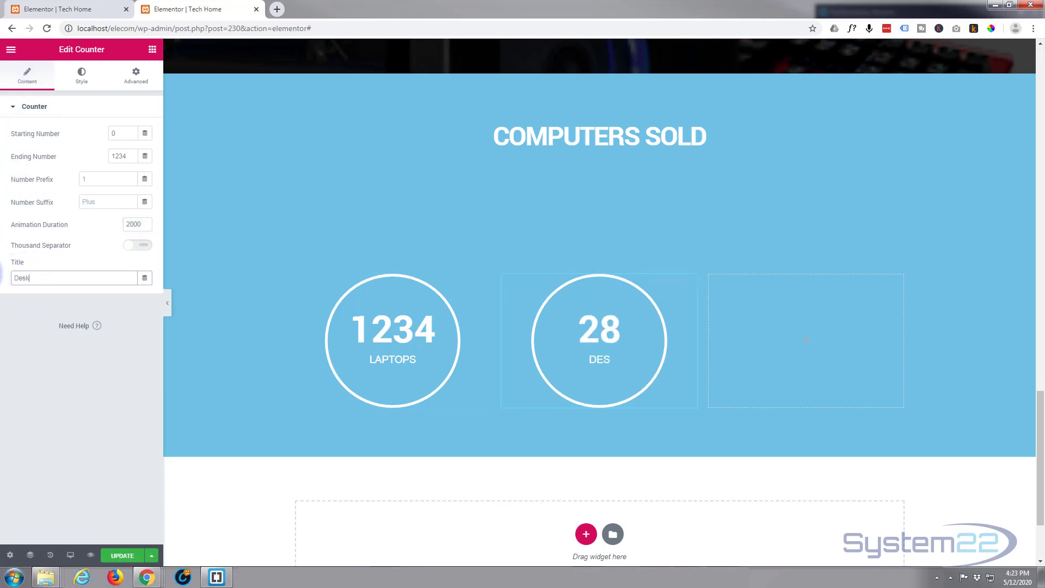
type("tops")
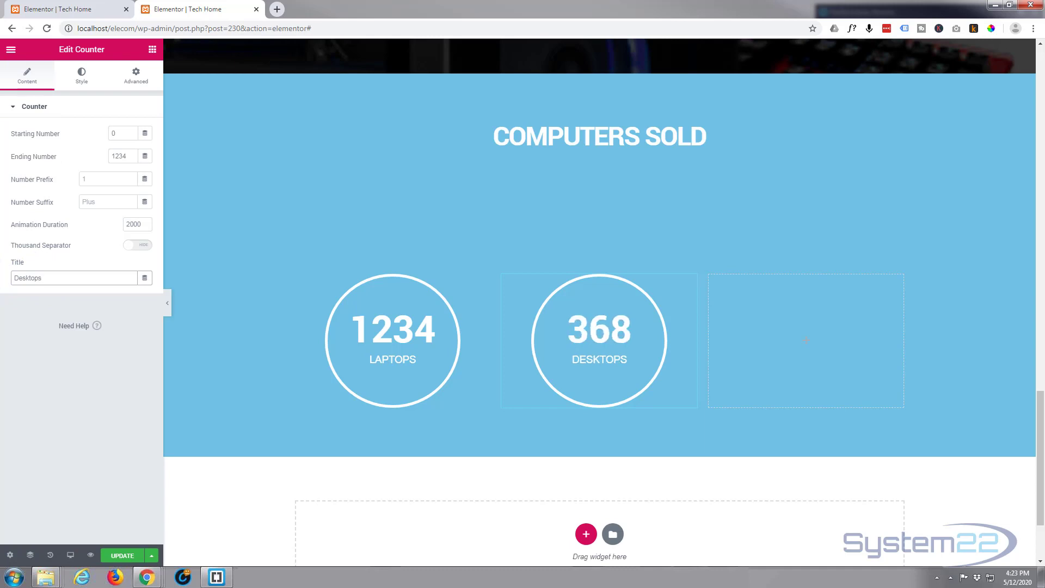
left_click(114, 155)
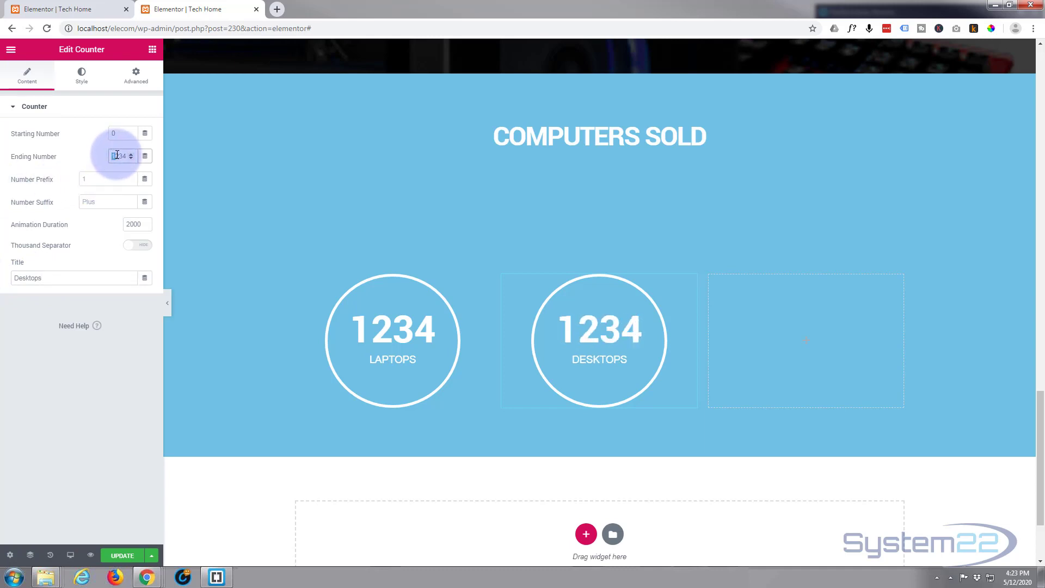
left_click_drag(117, 155, 122, 155)
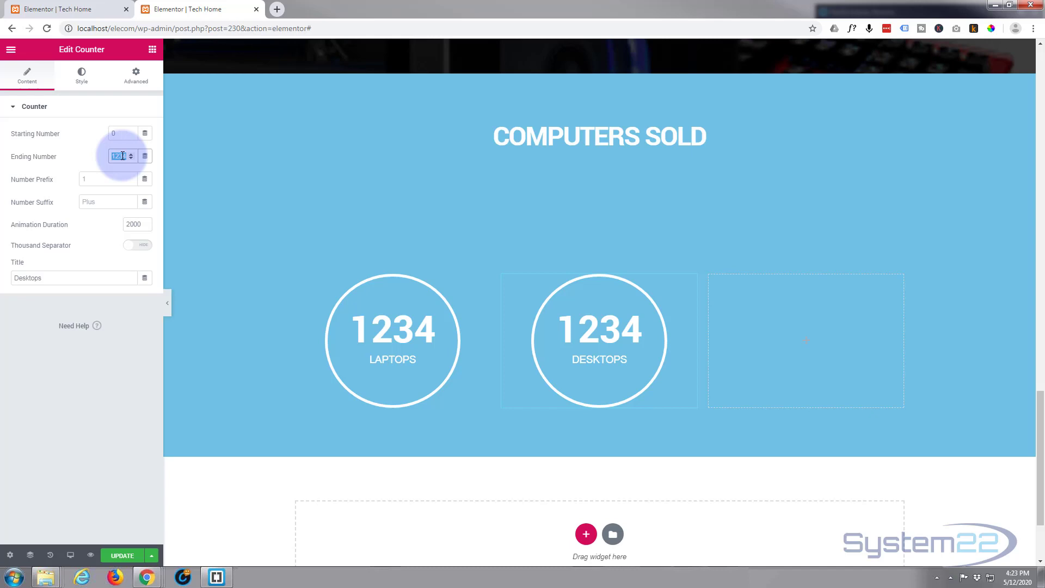
type("1052")
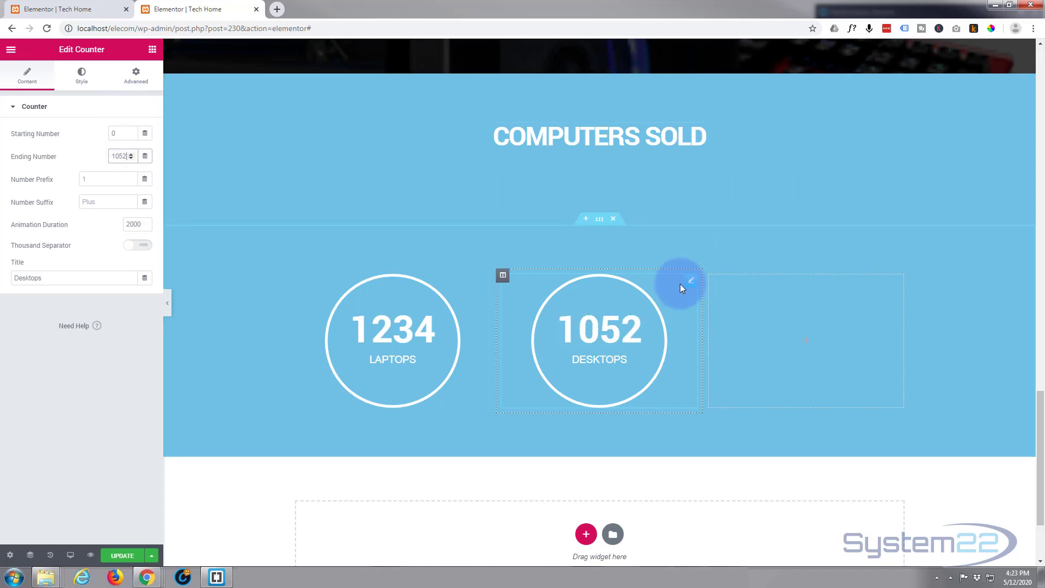
- Duplicate the Desktops counter and move the copy into the right column
right_click(690, 284)
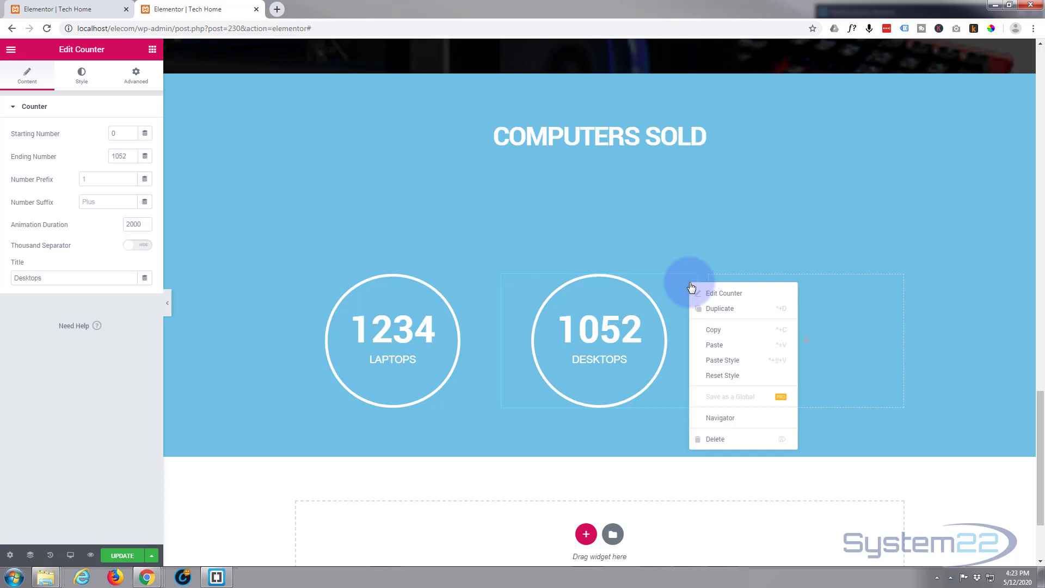
left_click(716, 309)
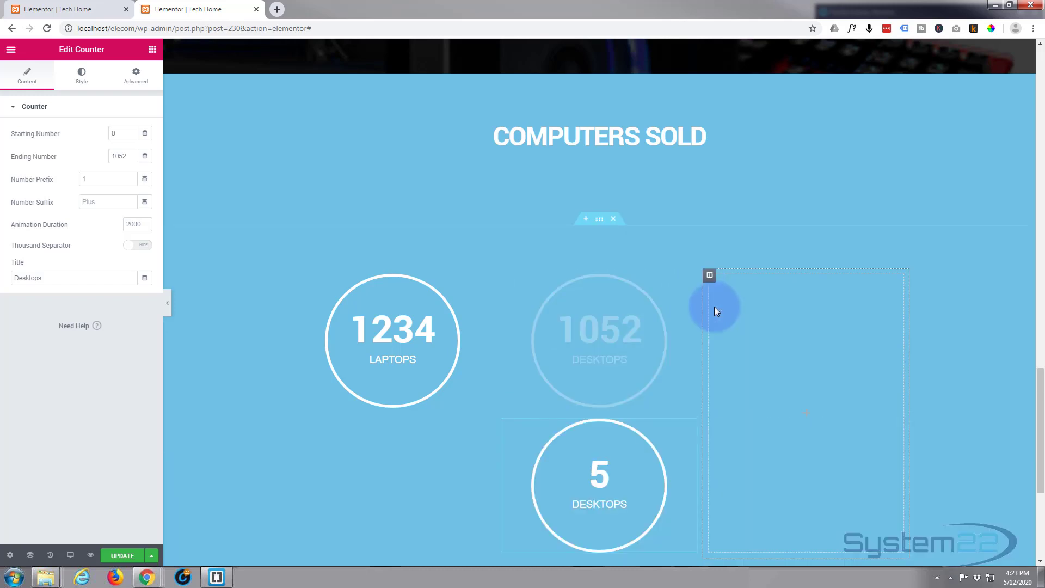
left_click_drag(684, 282, 795, 286)
- Title the new counter All In One, with Ending Number 2035 and Animation Duration 3000
left_click(55, 280)
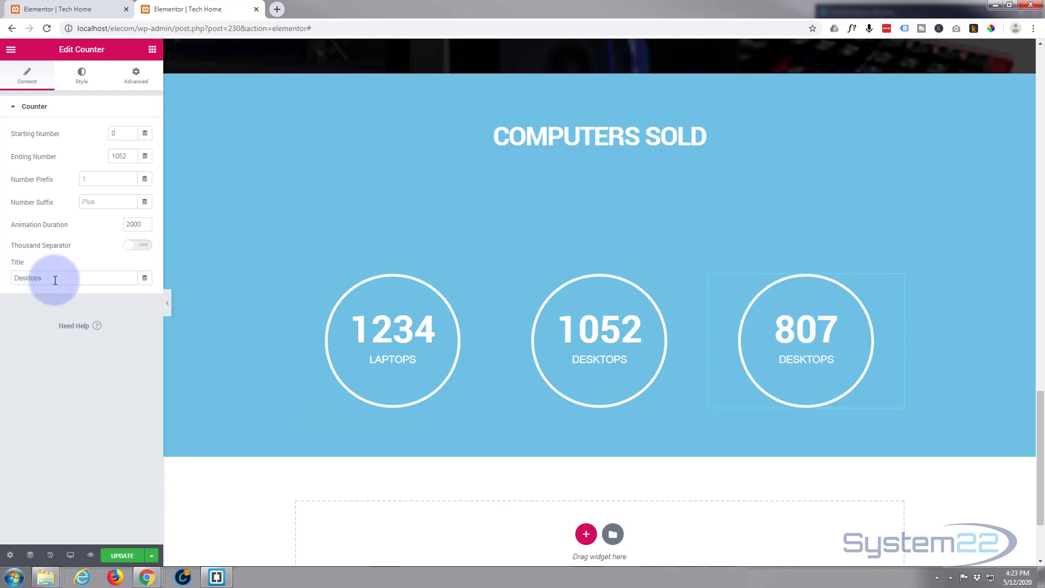
left_click_drag(51, 278, 1, 283)
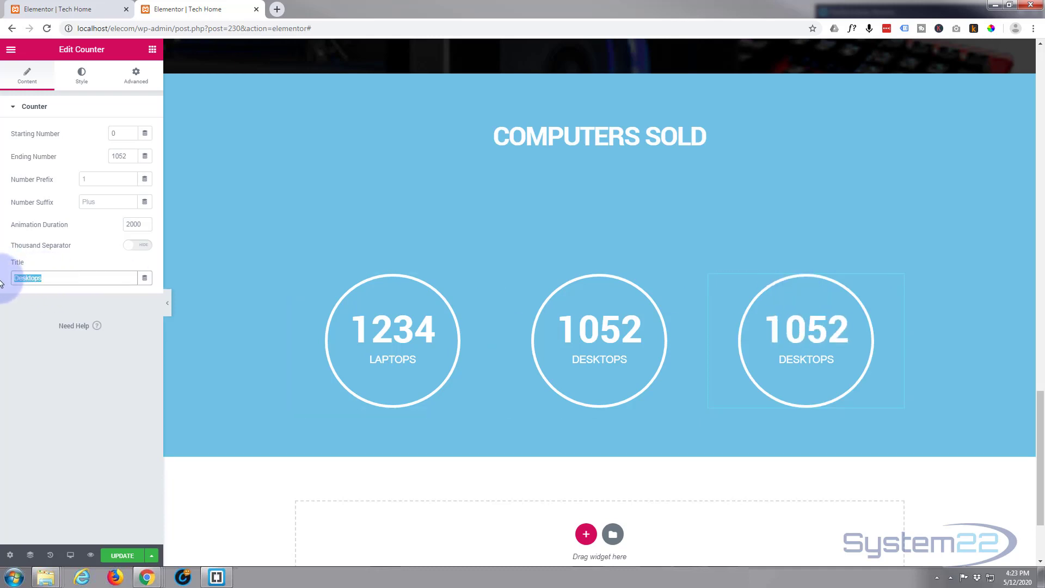
type("All")
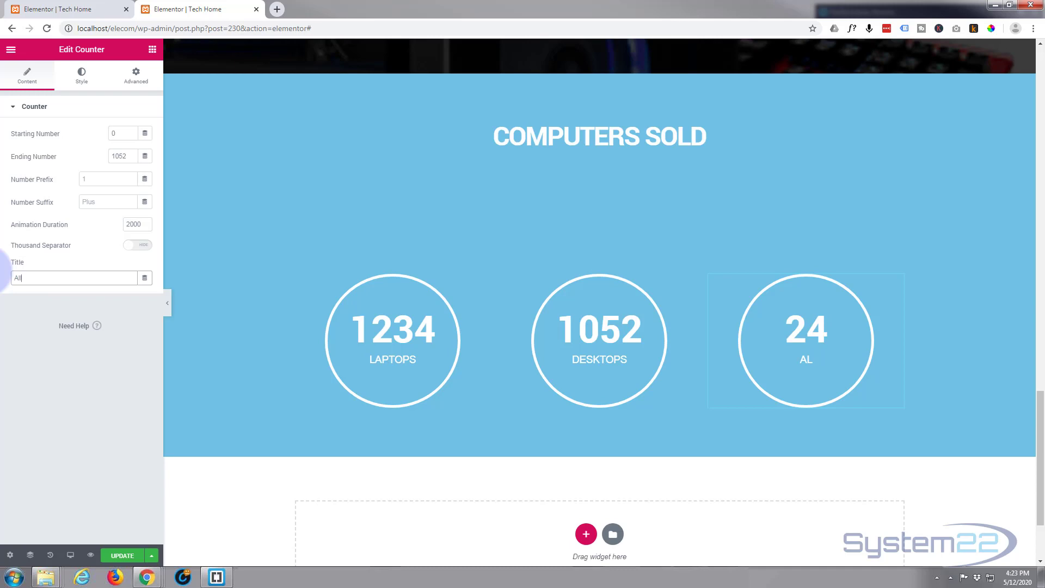
type(" In One")
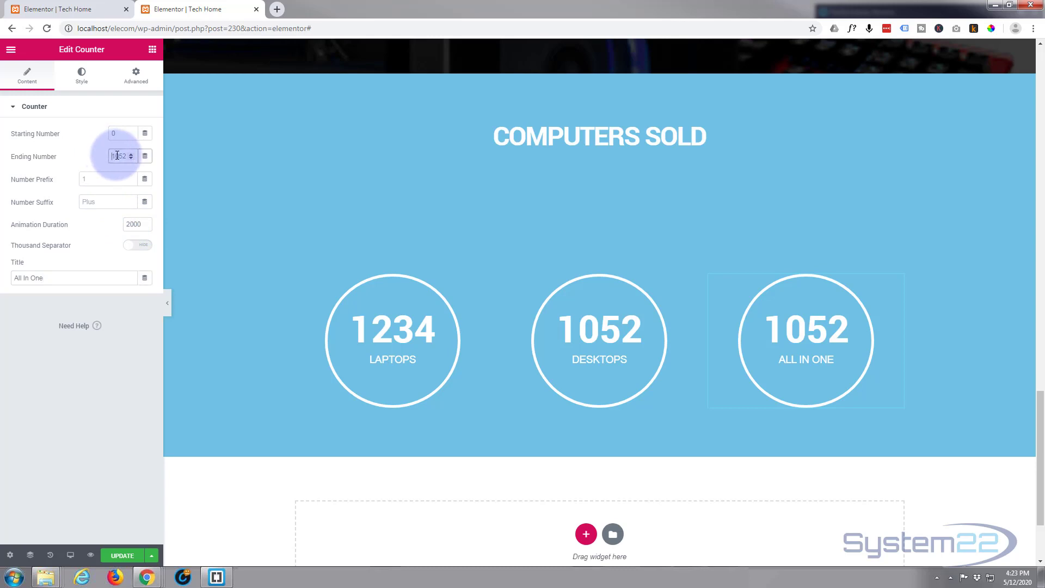
left_click_drag(112, 155, 127, 156)
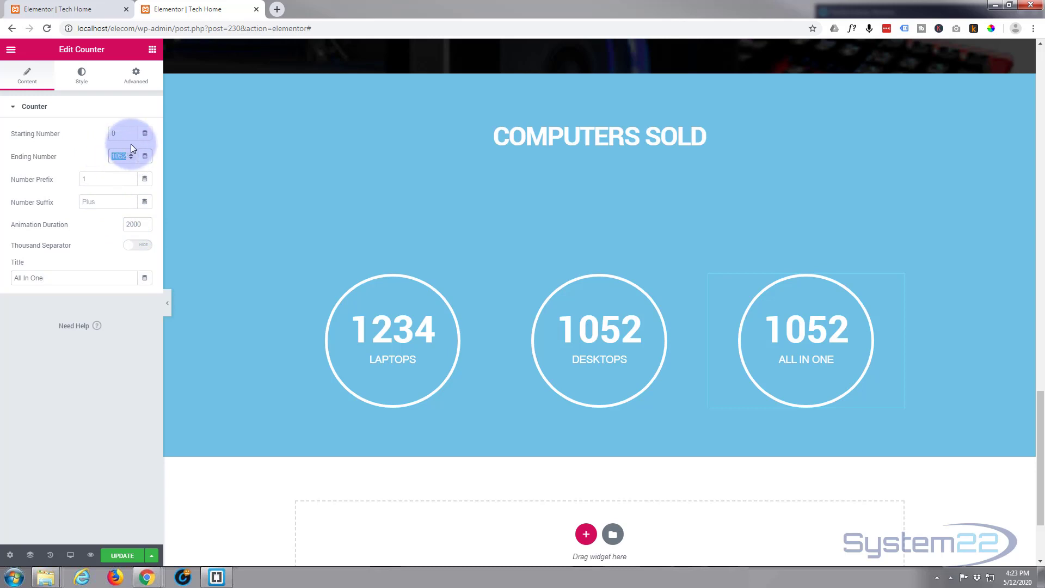
type("203")
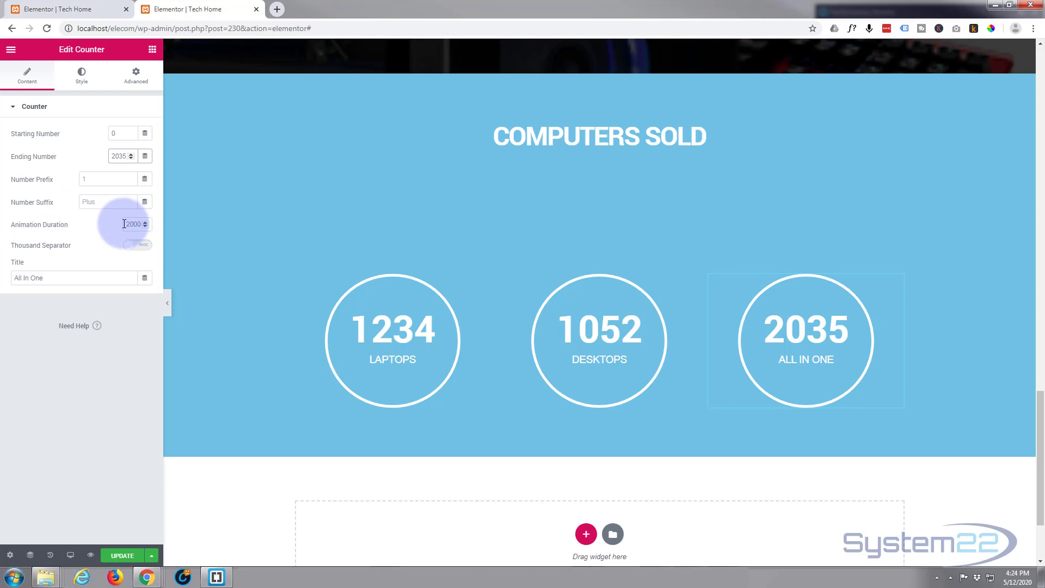
left_click(128, 224)
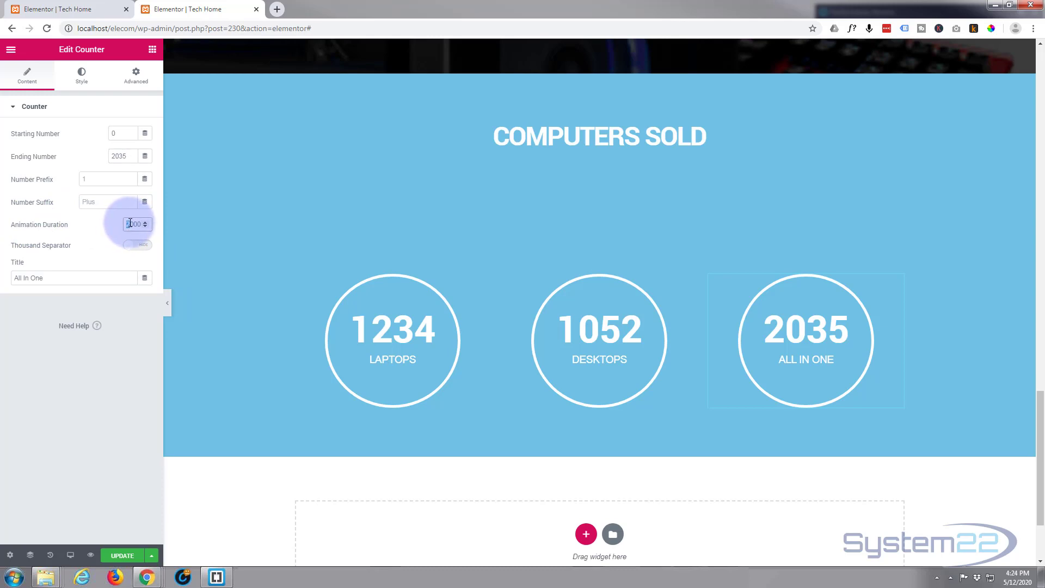
type("3")
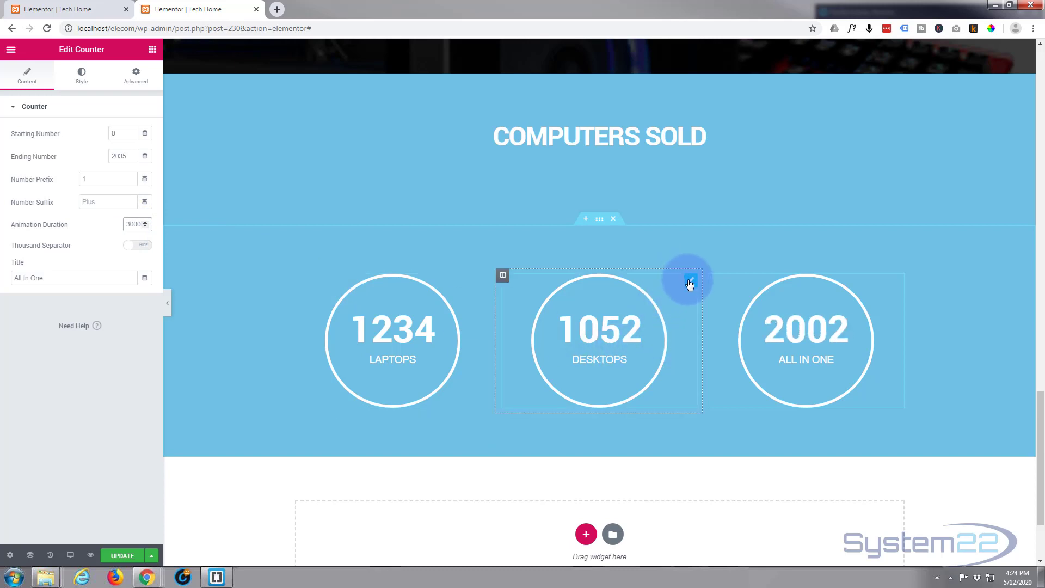
- Change the Desktops counter's Animation Duration from 2000 to 2500
left_click(690, 280)
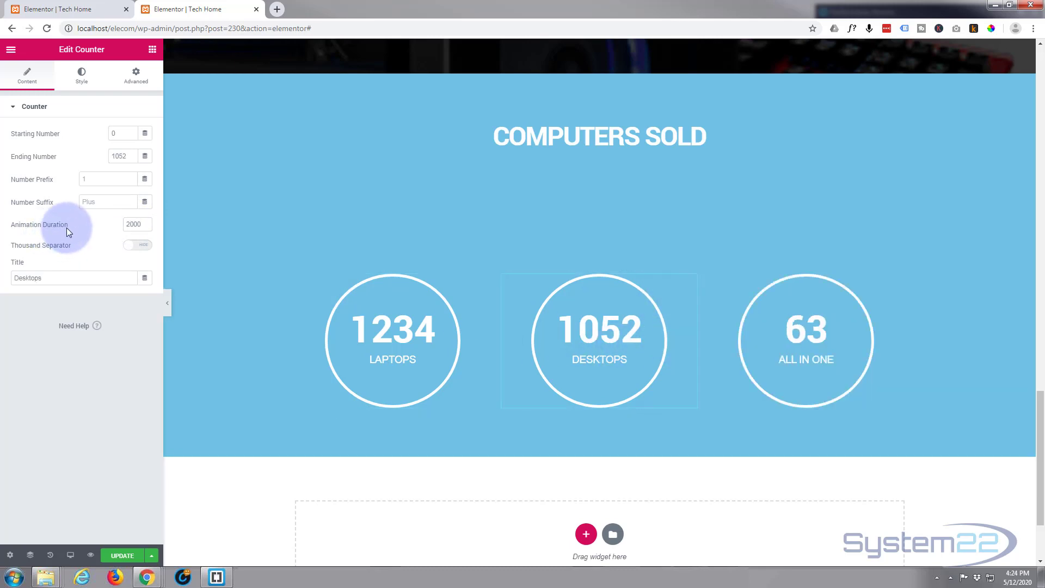
left_click(130, 224)
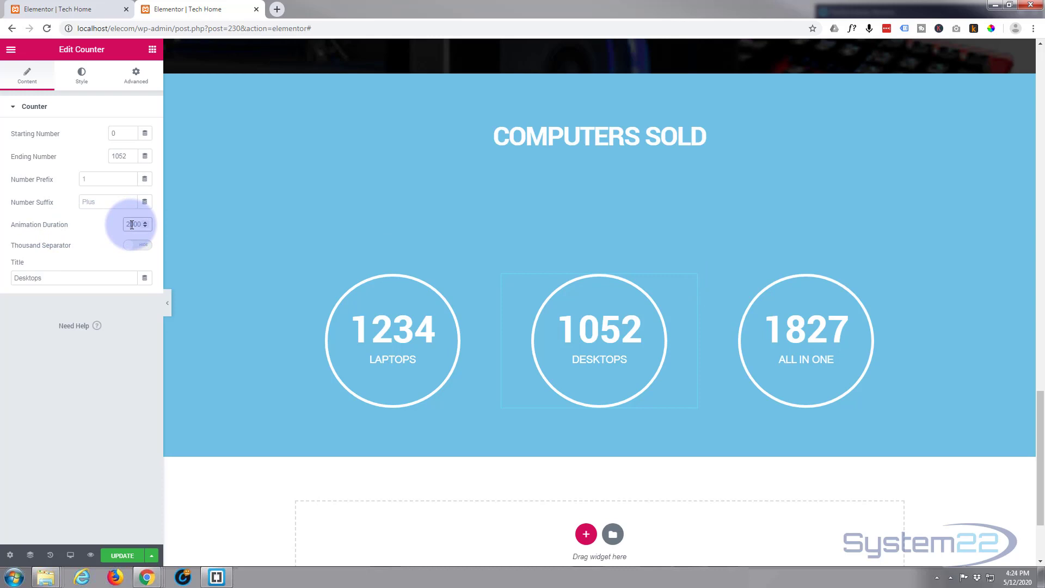
left_click_drag(131, 225, 128, 229)
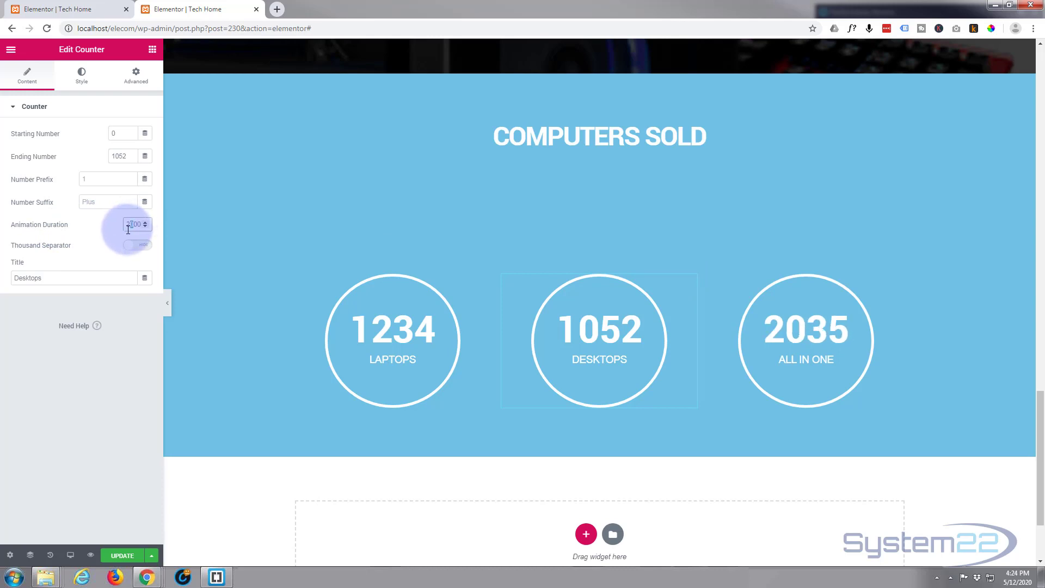
type("5")
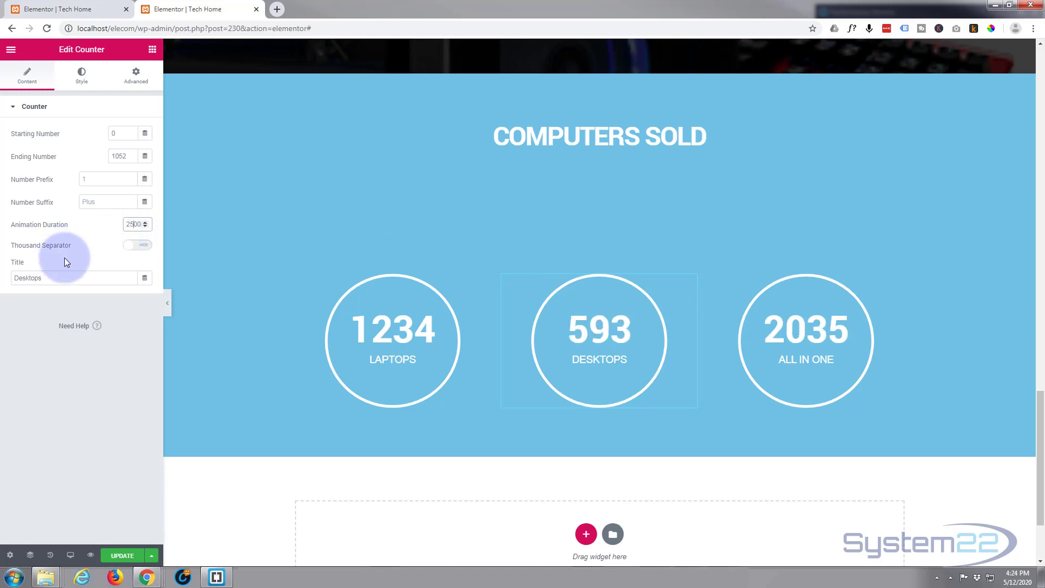
left_click(449, 361)
left_click(5, 359)
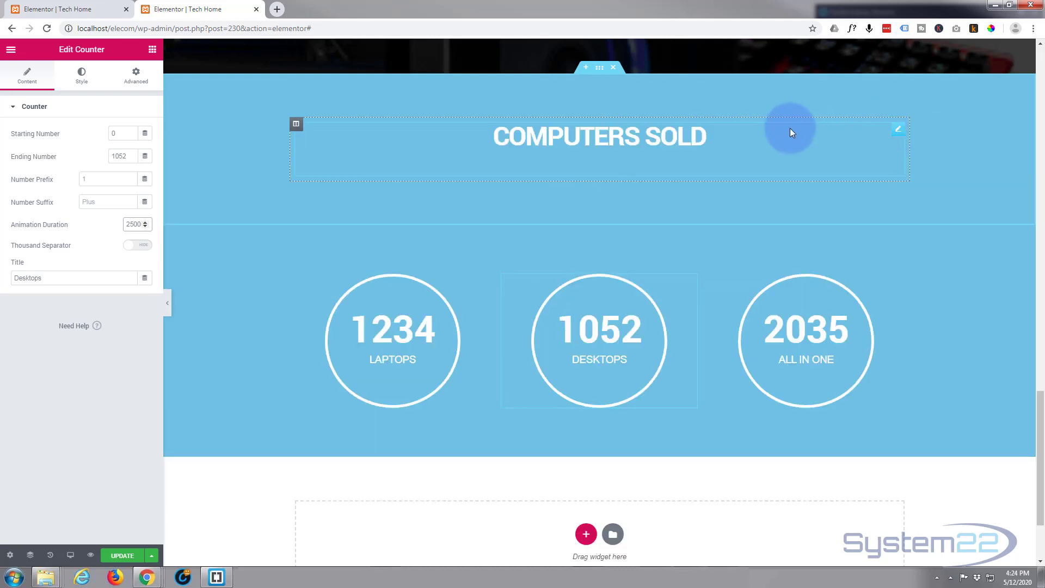
- Change the Computers Sold heading's Advanced bottom padding from 50 to 0
left_click(693, 133)
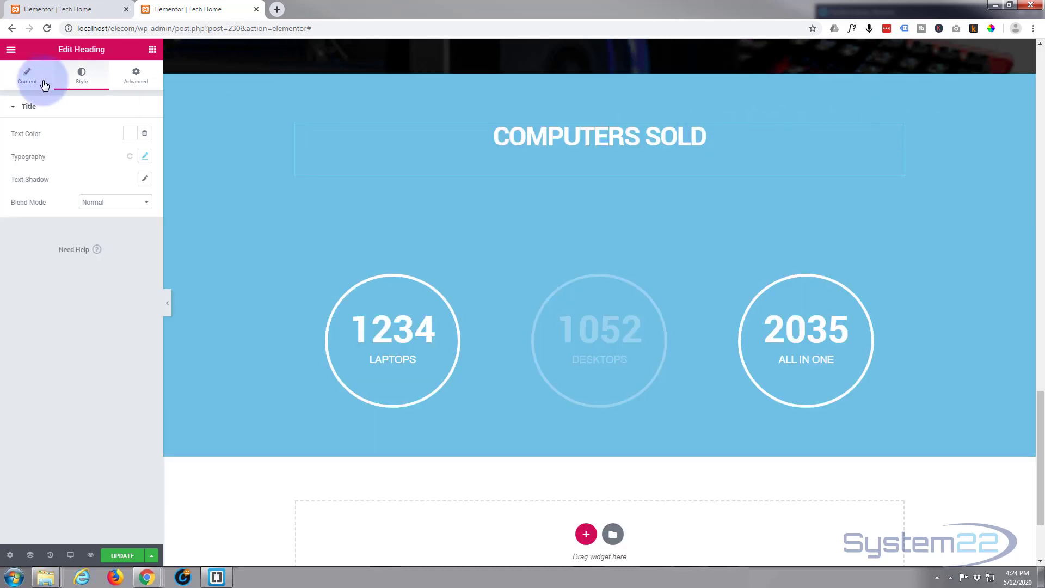
left_click(27, 75)
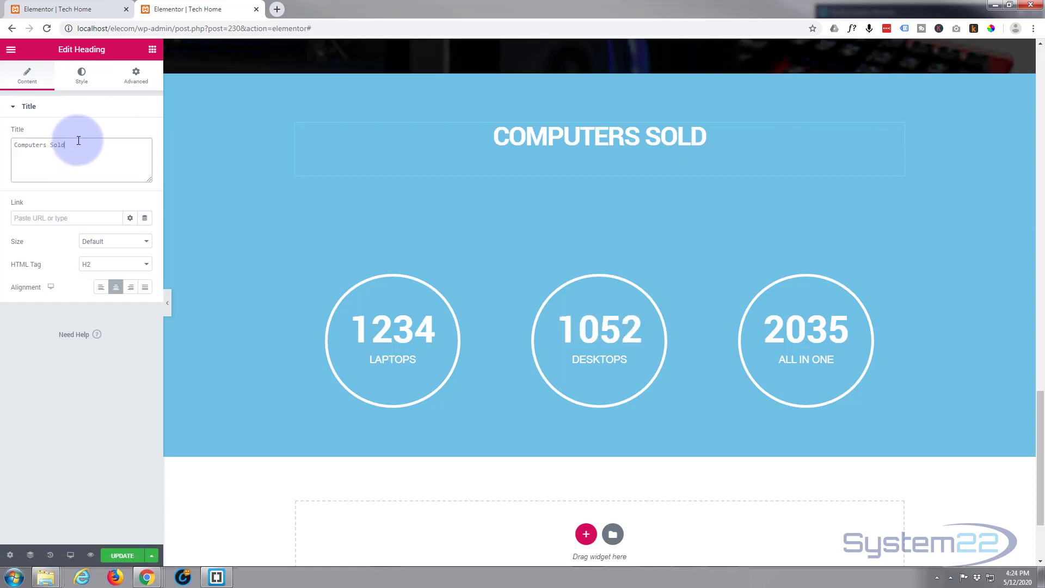
left_click(94, 147)
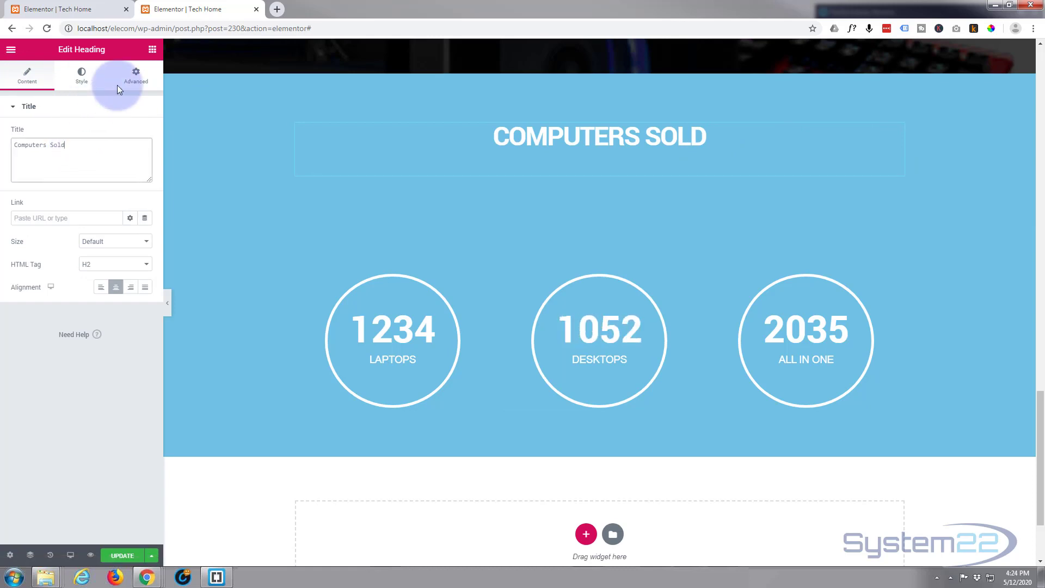
left_click(137, 75)
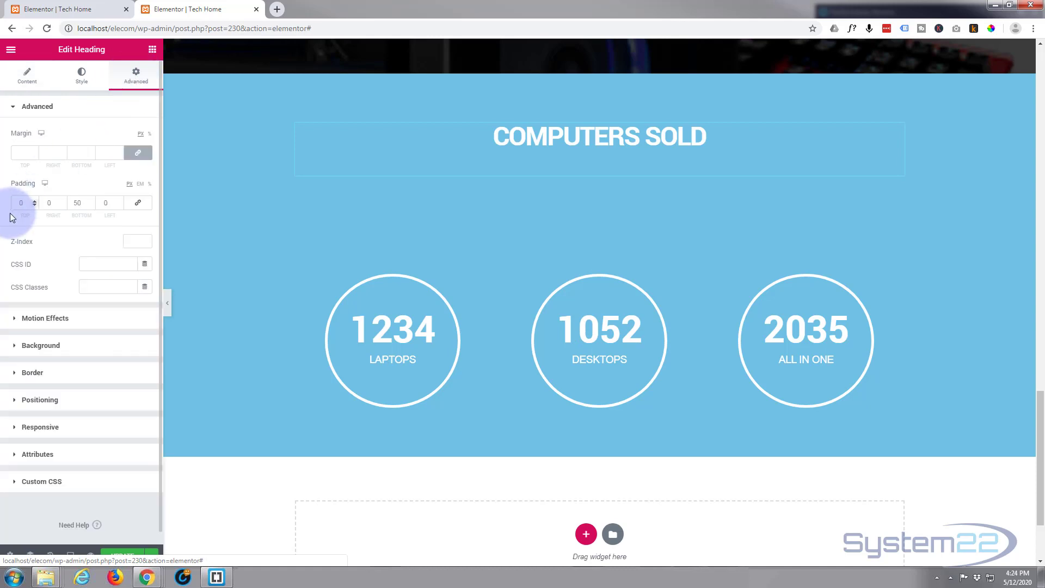
left_click(75, 201)
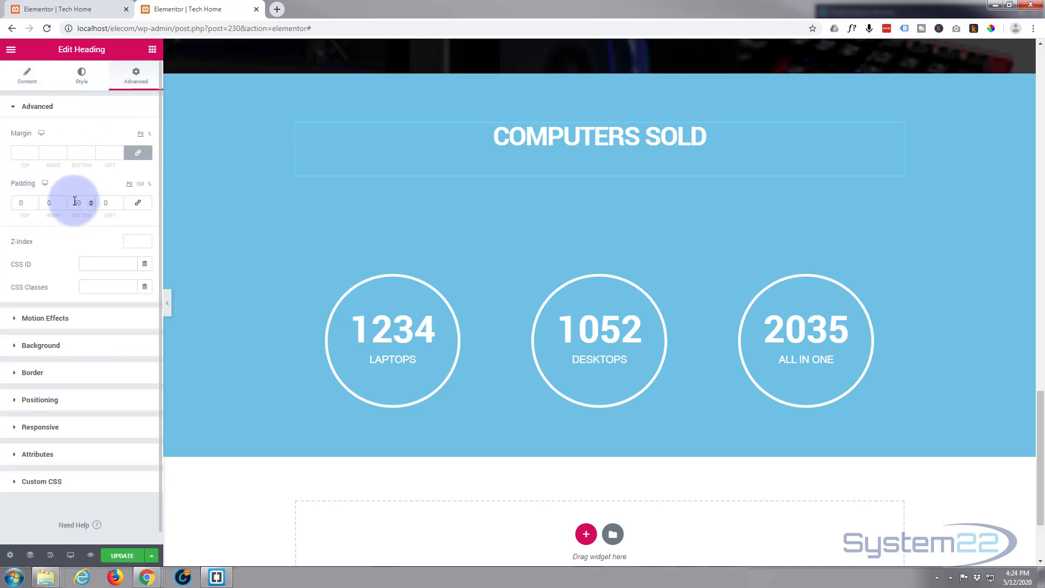
double_click(80, 202)
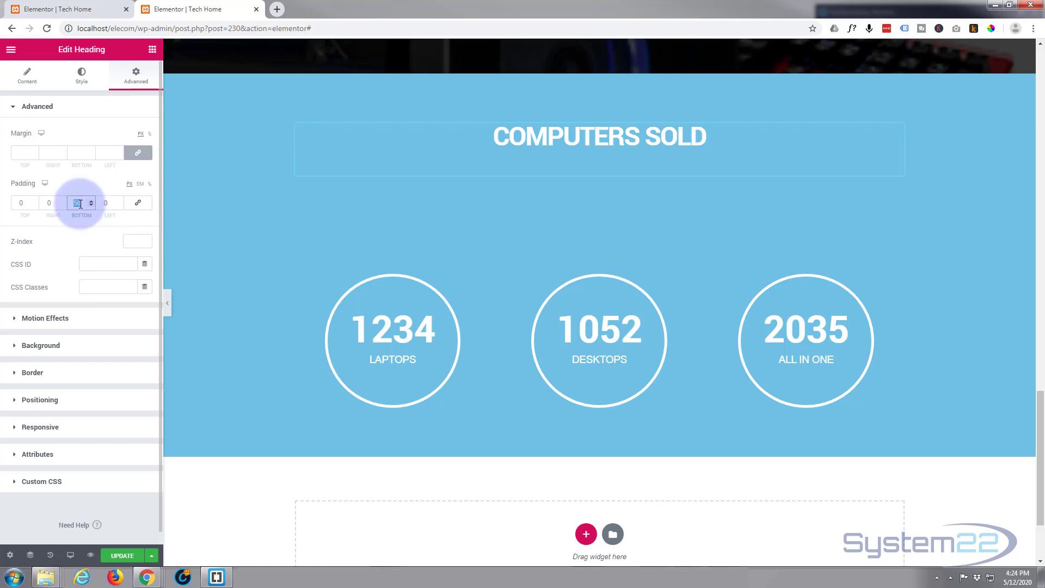
type("0")
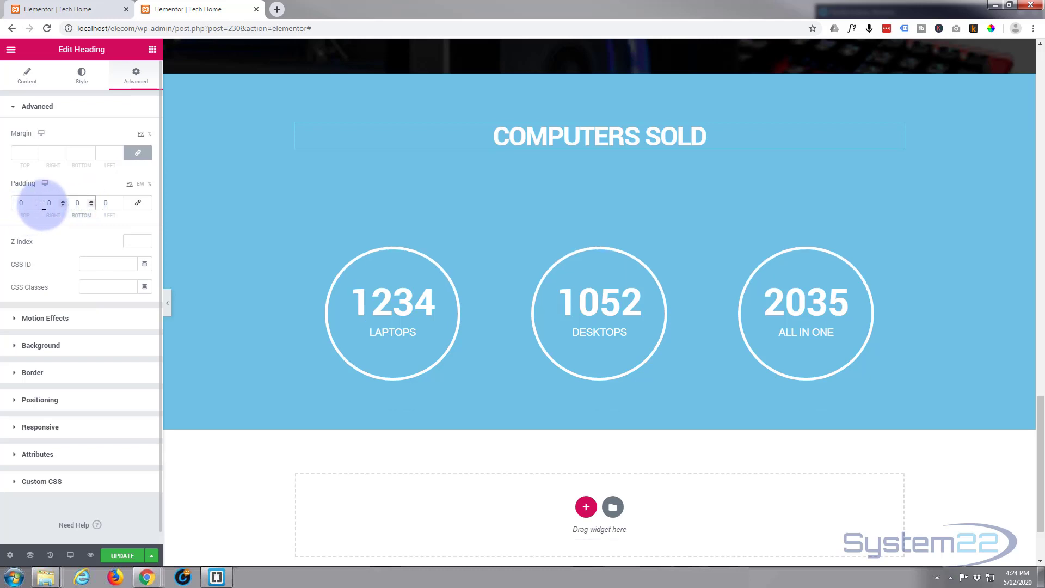
mouse_move(595, 199)
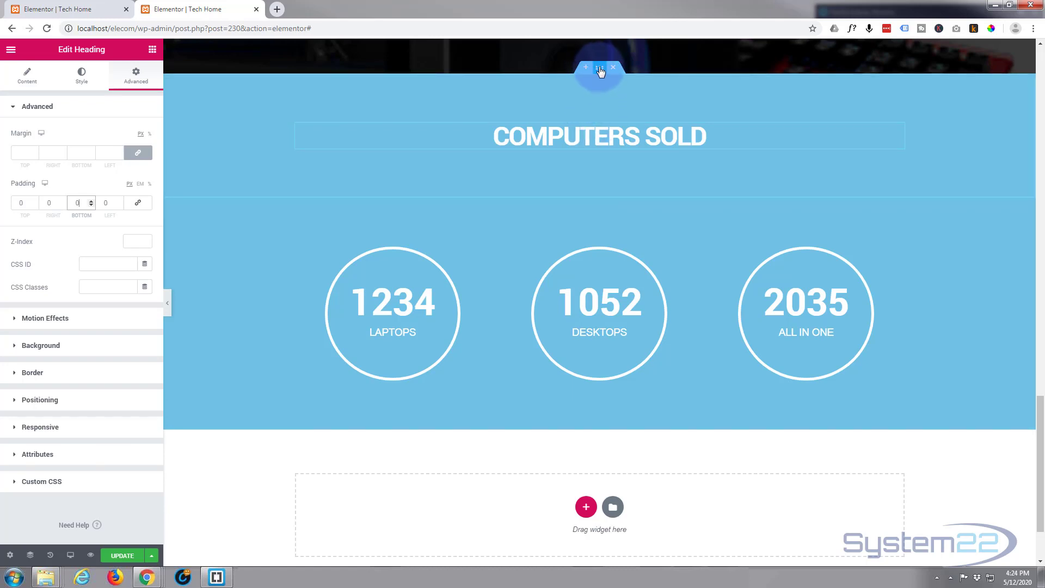
- Reset the Computers Sold section's padding to 0, then set its top padding to 50
left_click(546, 200)
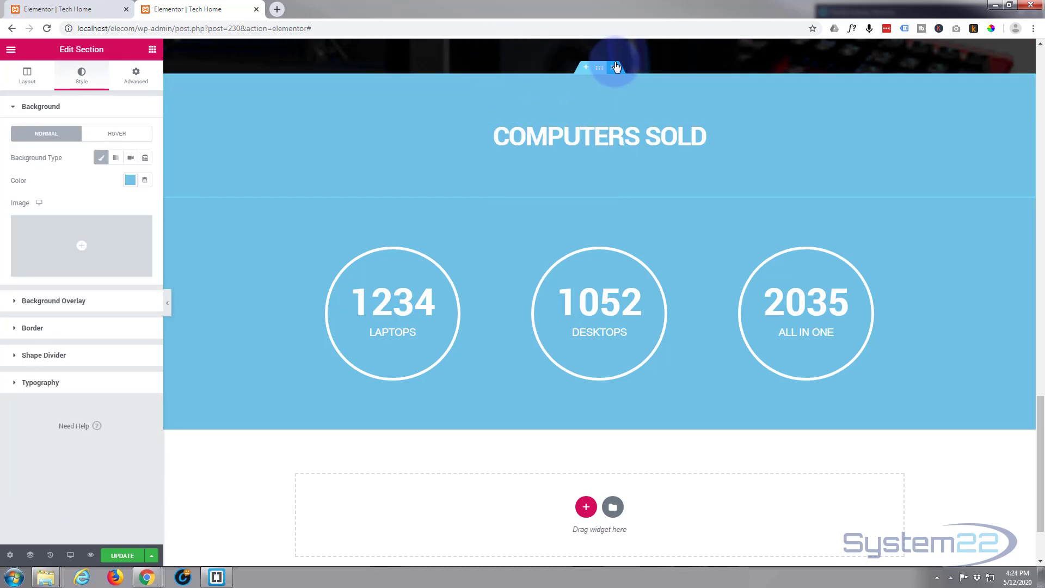
left_click(136, 76)
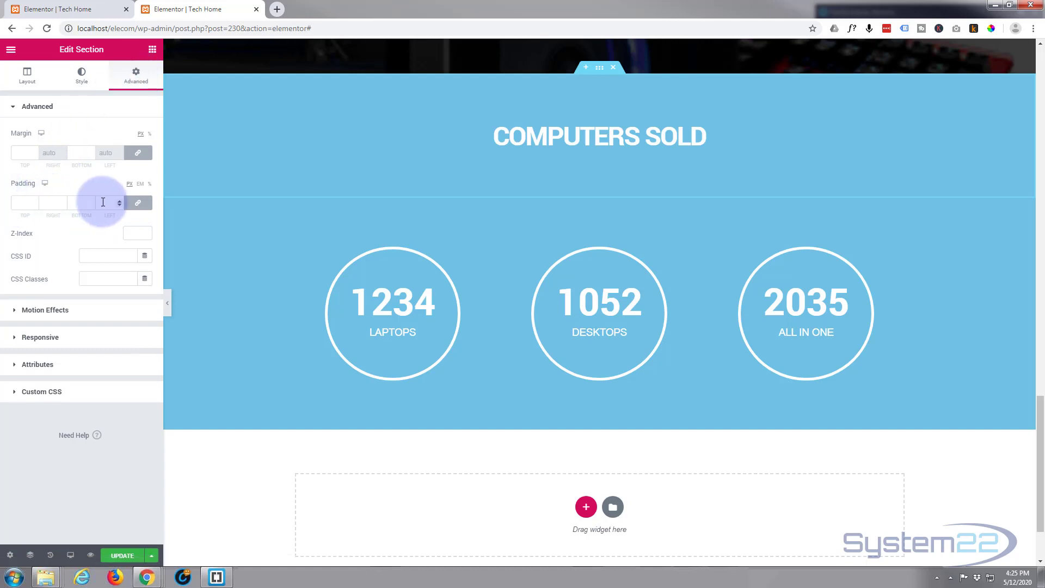
left_click(139, 204)
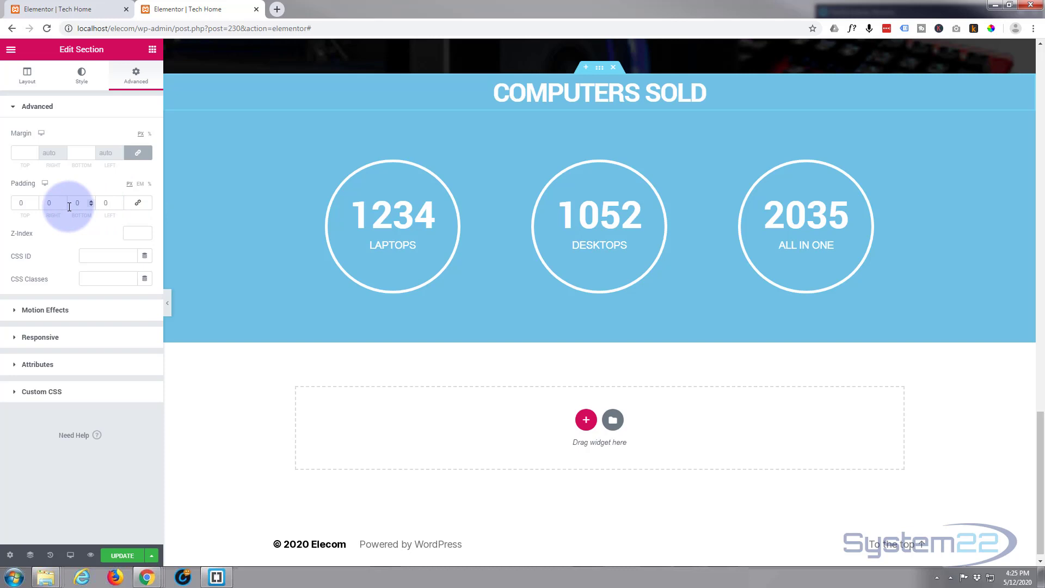
scroll(347, 206, "up", 2)
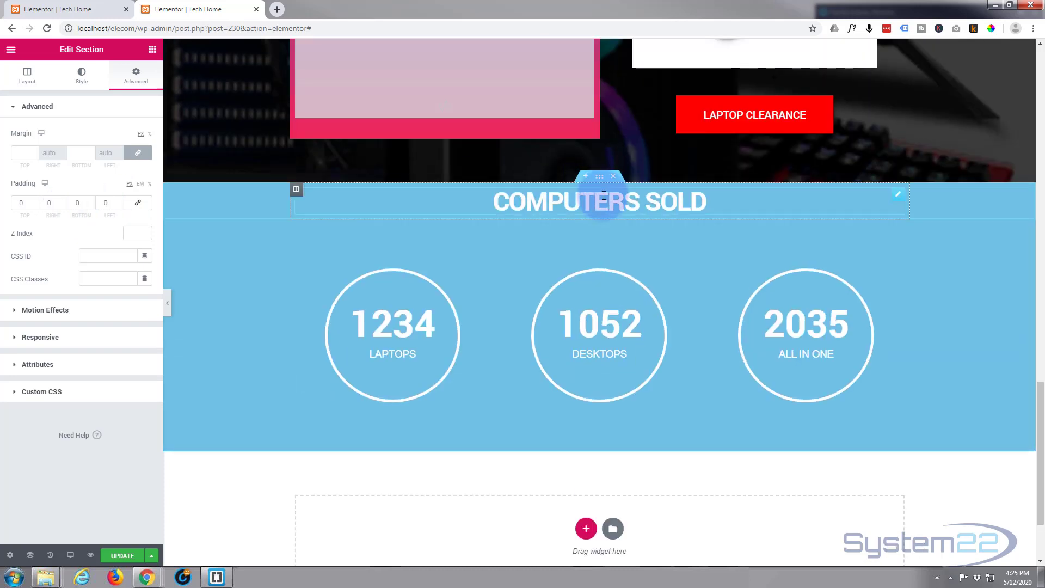
left_click(21, 202)
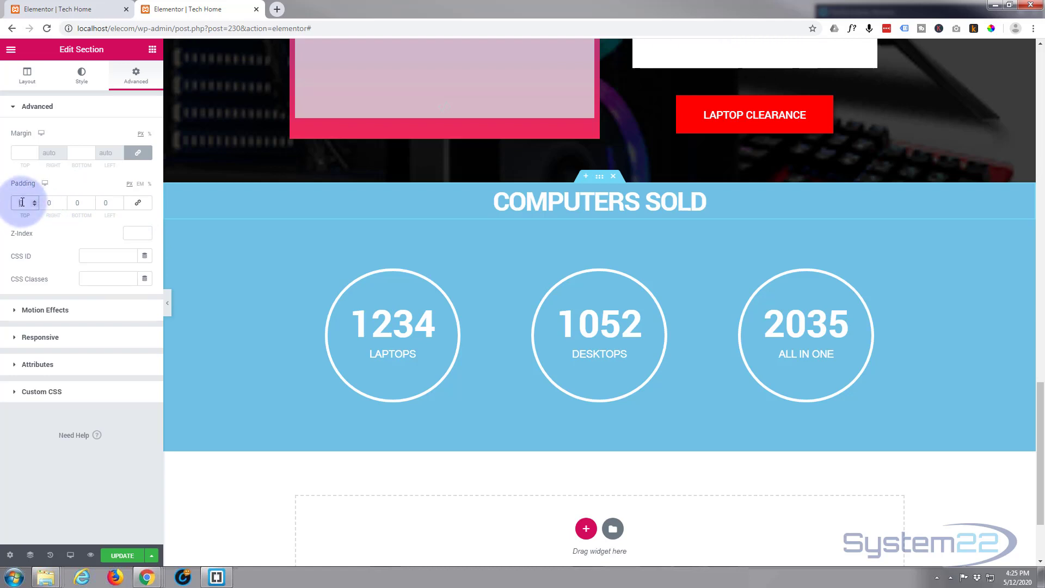
type("50")
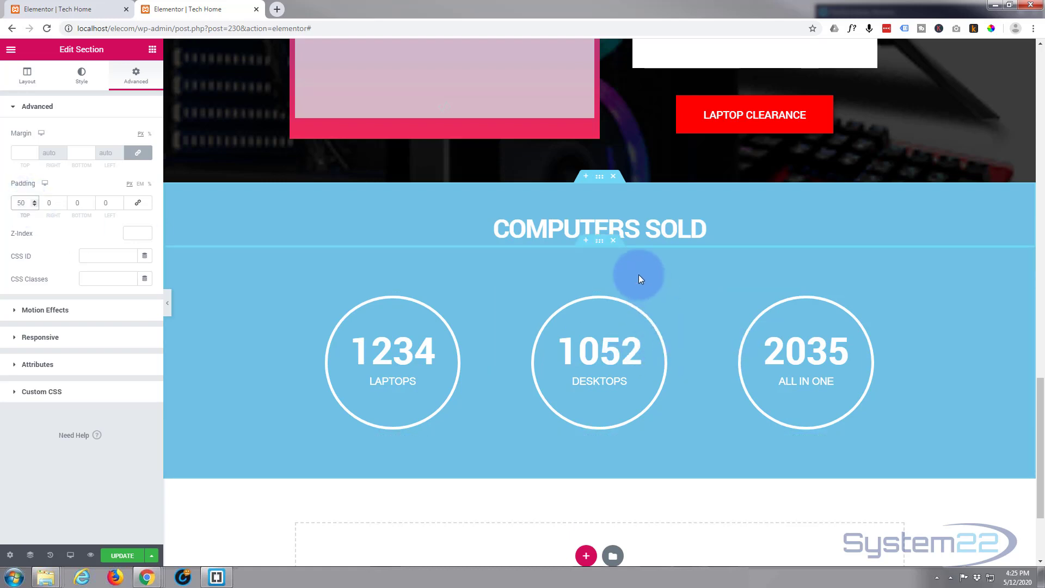
- Reset the section's padding to 0 on all sides, then set its bottom padding to 50
left_click(598, 244)
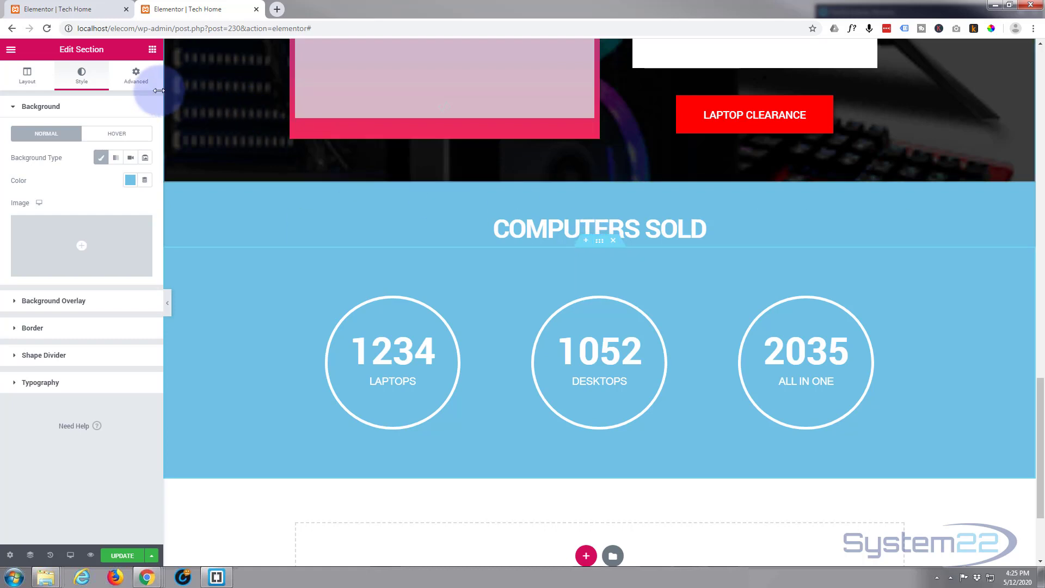
left_click(135, 76)
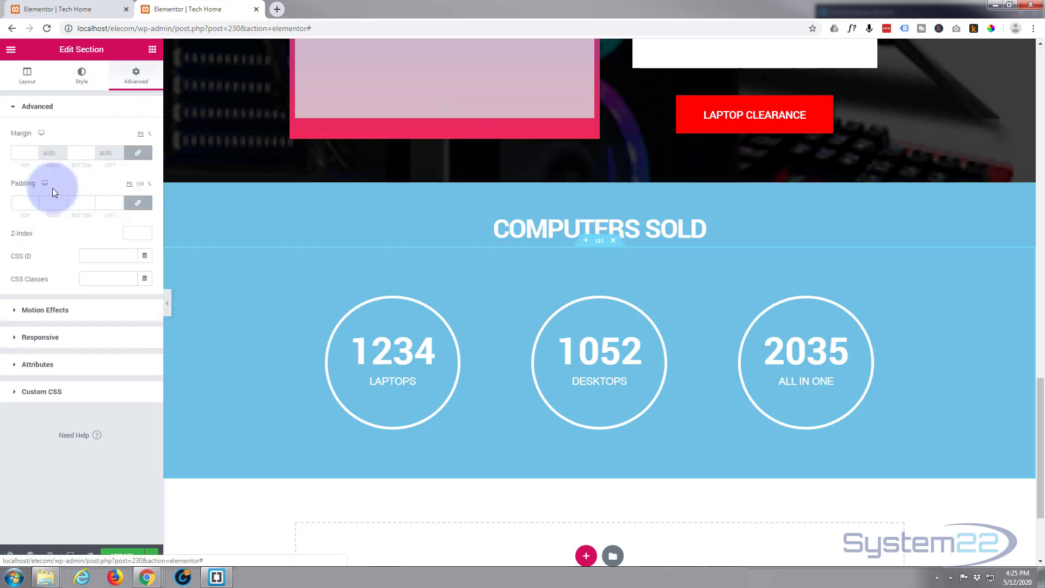
left_click(138, 204)
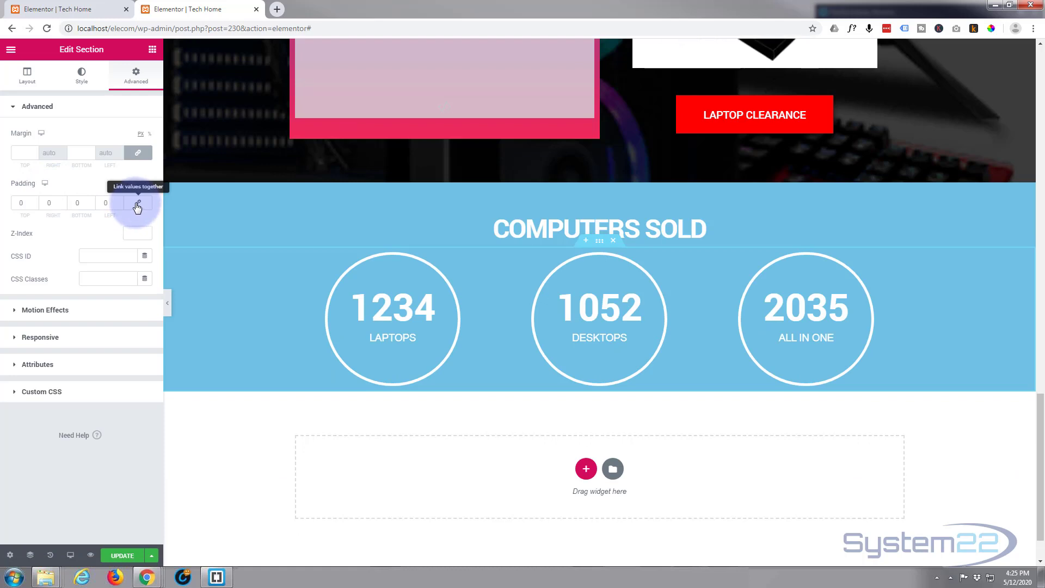
left_click(69, 211)
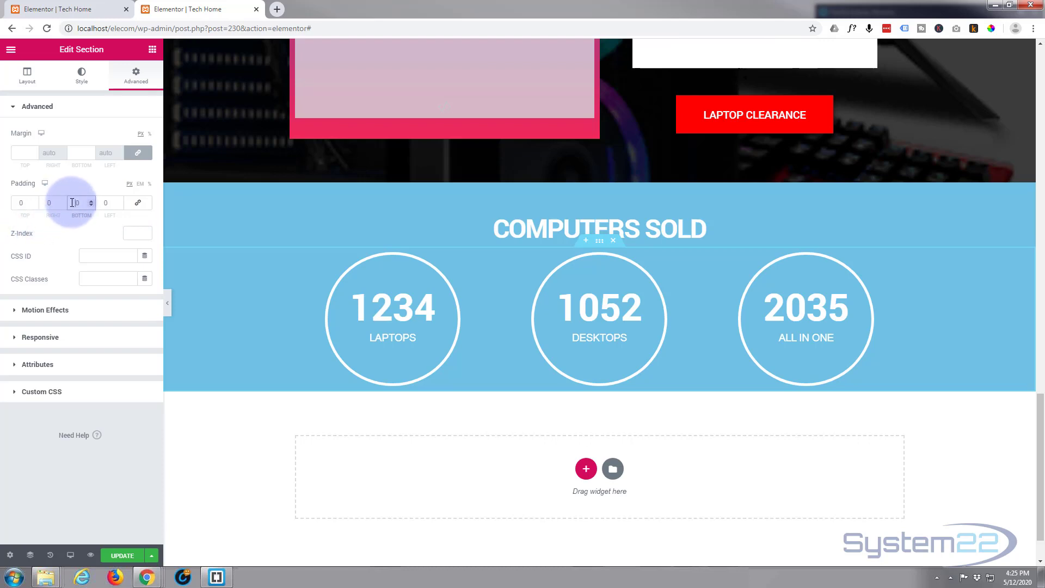
left_click(72, 205)
type("5")
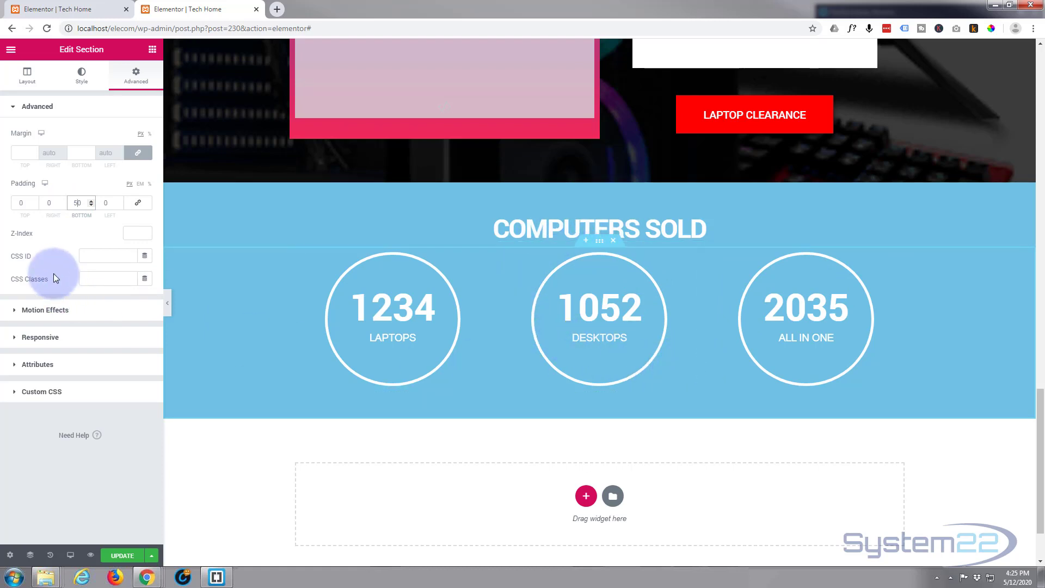
- Give the section a bottom Waves Brush shape divider in the preset blue colour
left_click(80, 74)
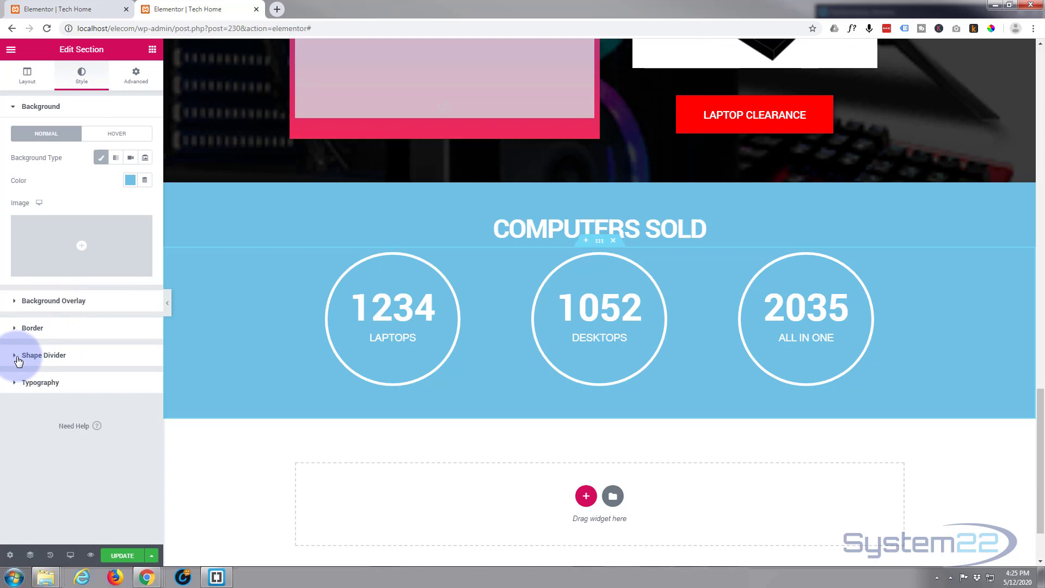
left_click(15, 358)
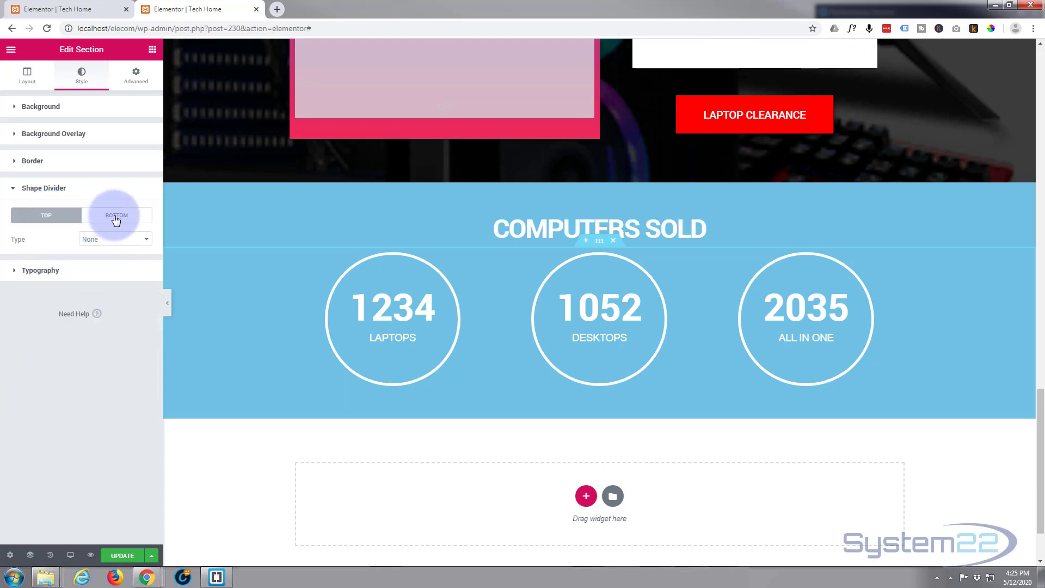
left_click(116, 219)
left_click(120, 240)
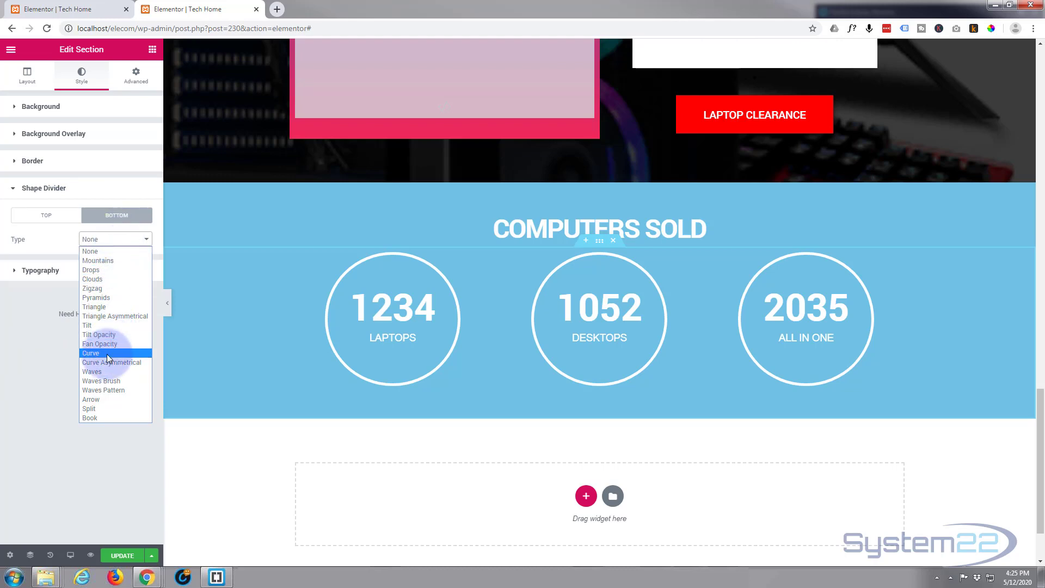
left_click(106, 381)
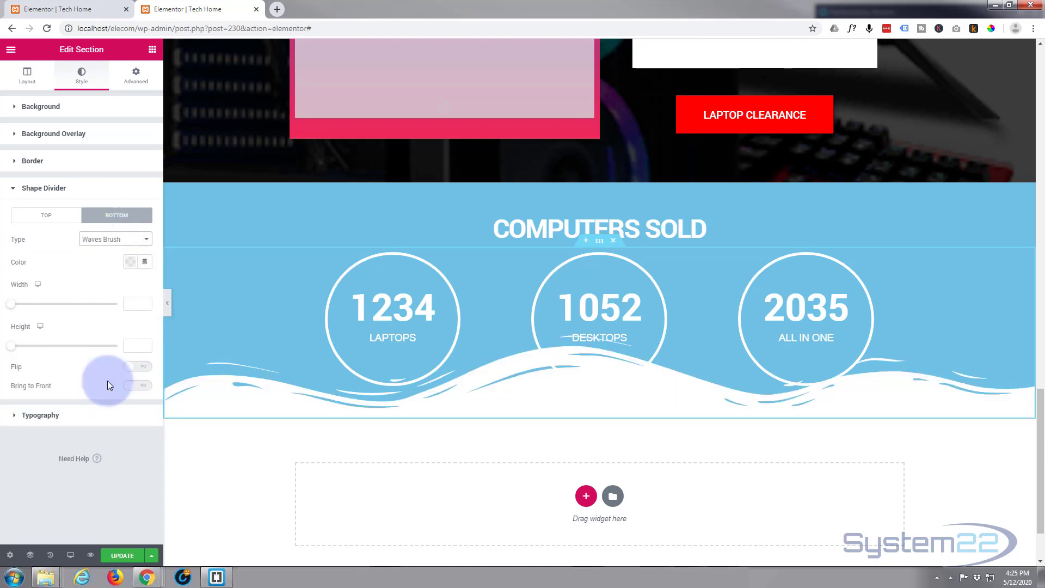
left_click(130, 262)
left_click(136, 288)
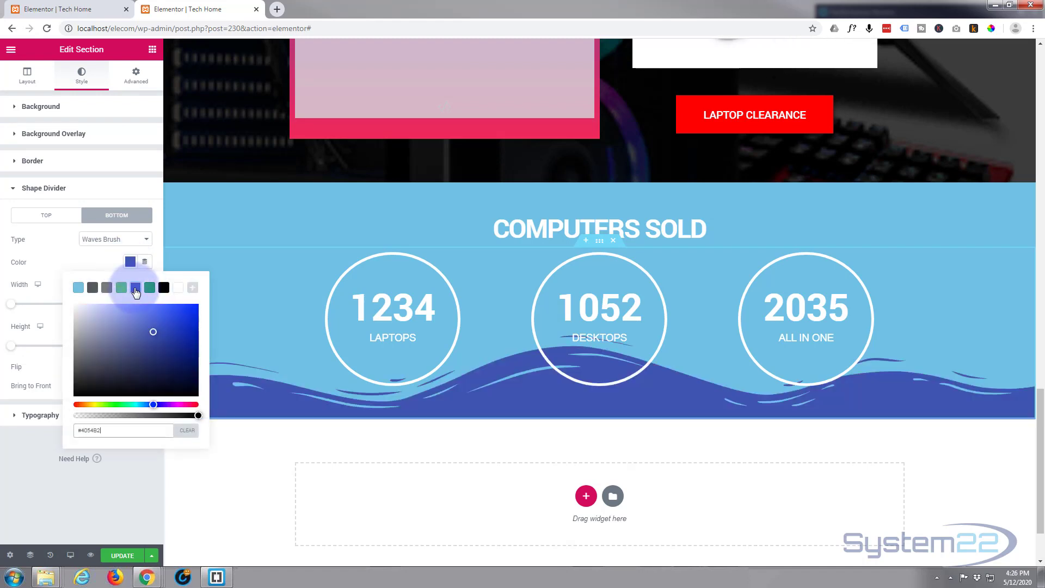
left_click(193, 416)
- Lower the wave divider colour's opacity to make it semi-transparent
left_click(196, 416)
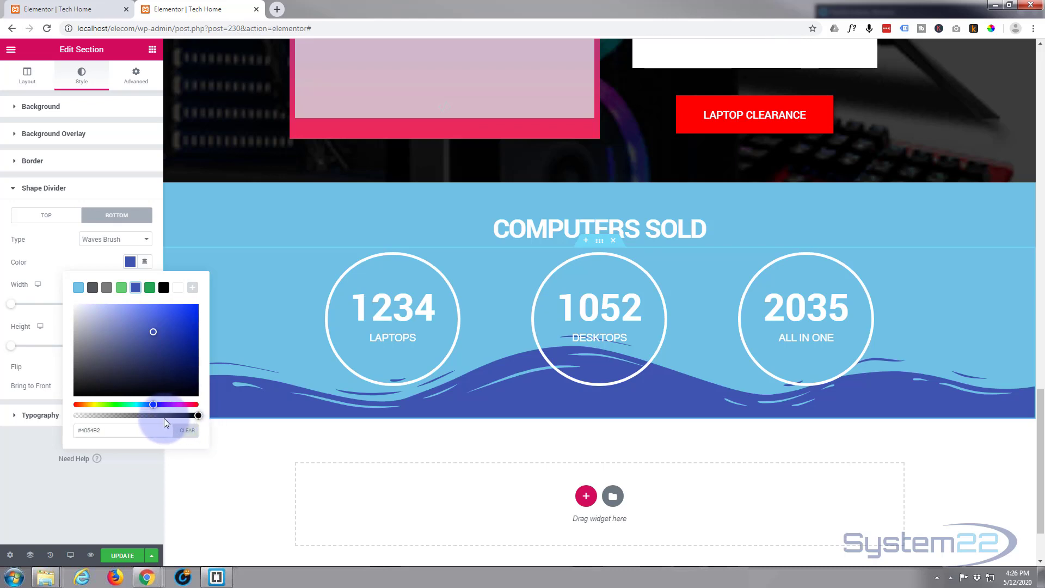
left_click_drag(198, 416, 120, 416)
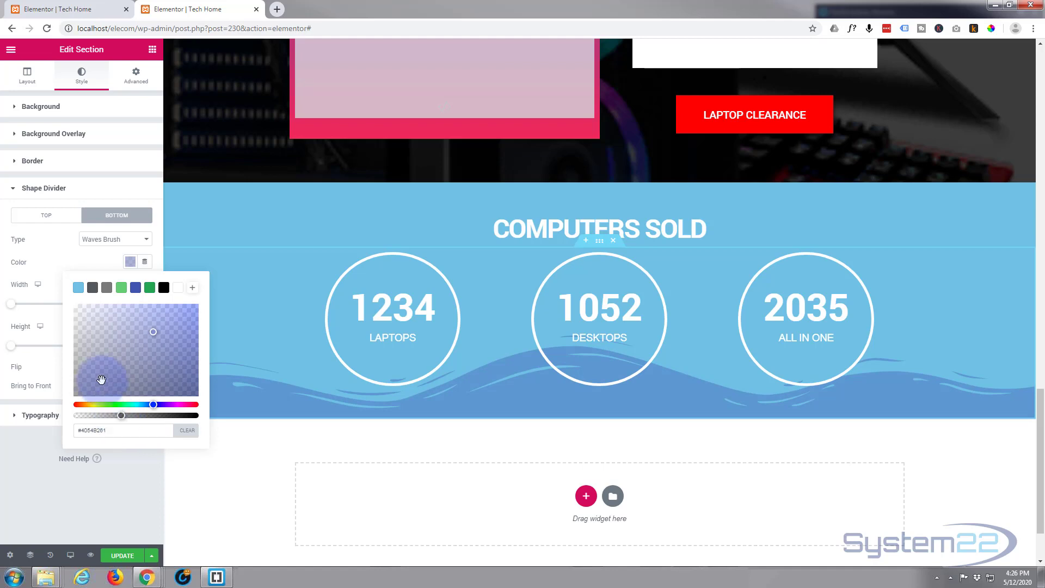
left_click(67, 259)
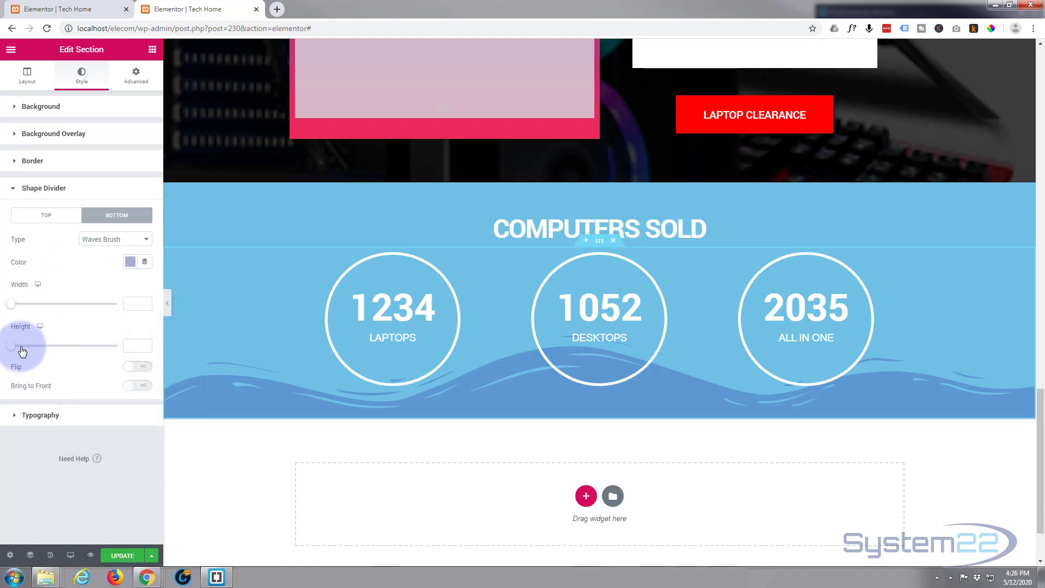
- Set the wave divider height to 349 px and update the page
left_click_drag(11, 345, 97, 349)
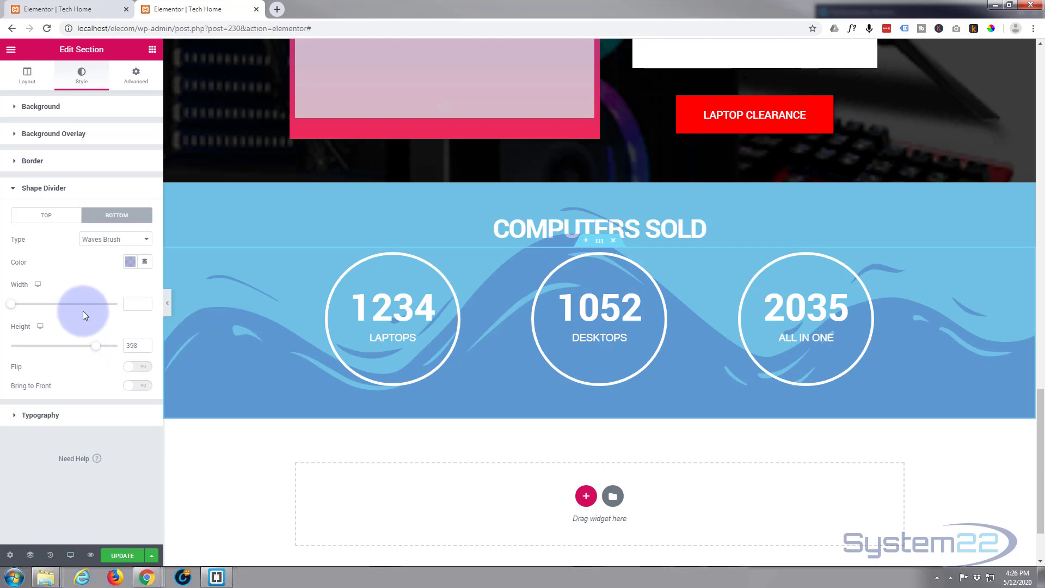
left_click_drag(83, 348, 87, 349)
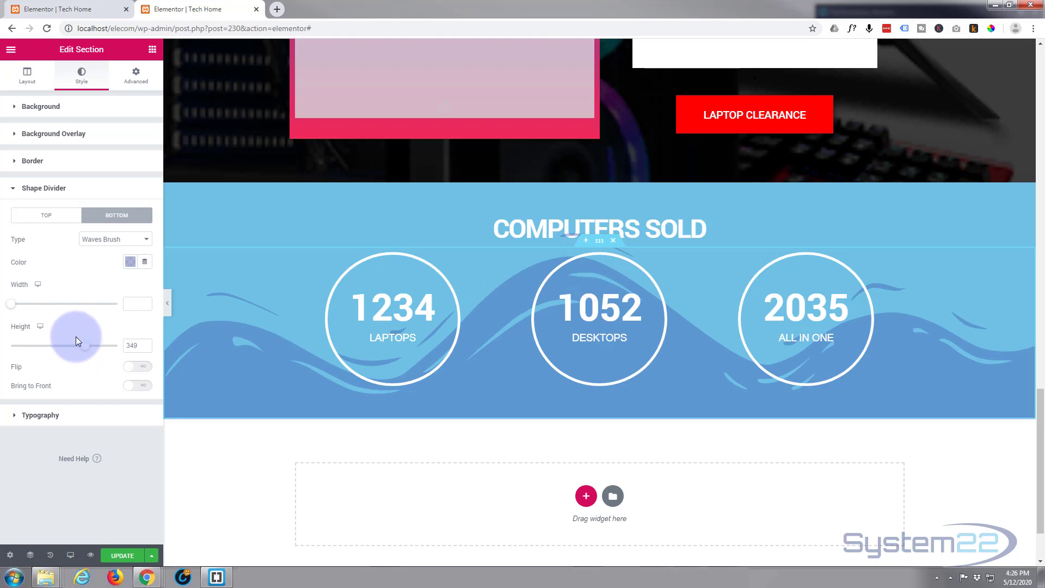
left_click(121, 555)
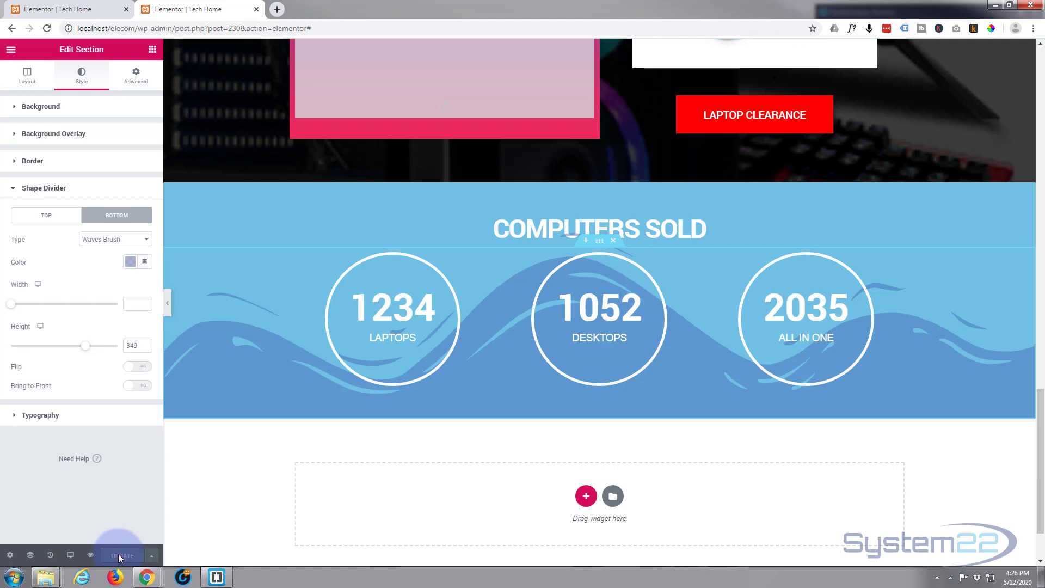
- Preview the page in a new tab and scroll to the Computers Sold counters (1234, 1052, 2035)
left_click(91, 556)
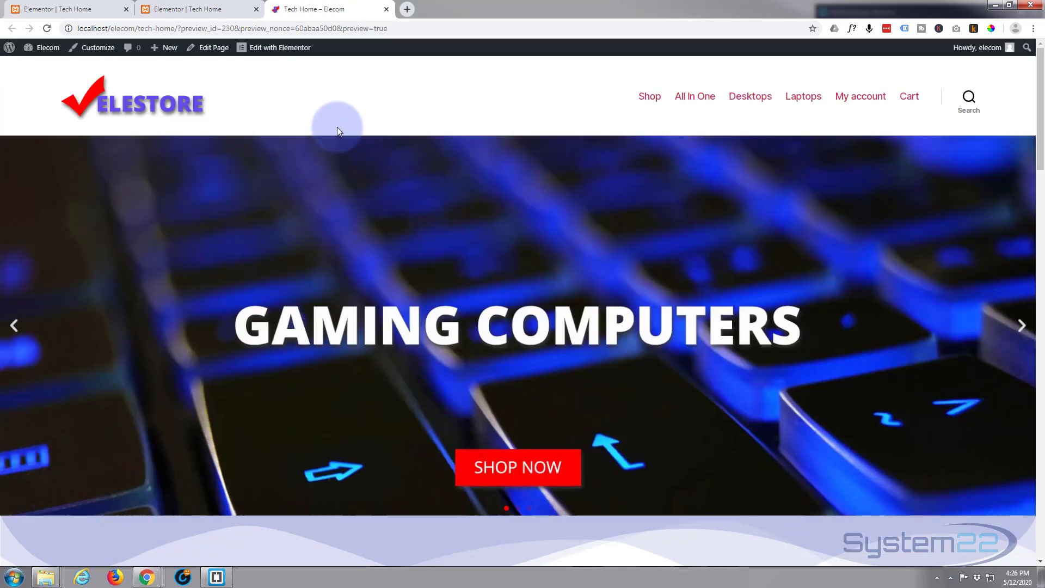
scroll(339, 131, "down", 6)
scroll(338, 135, "down", 15)
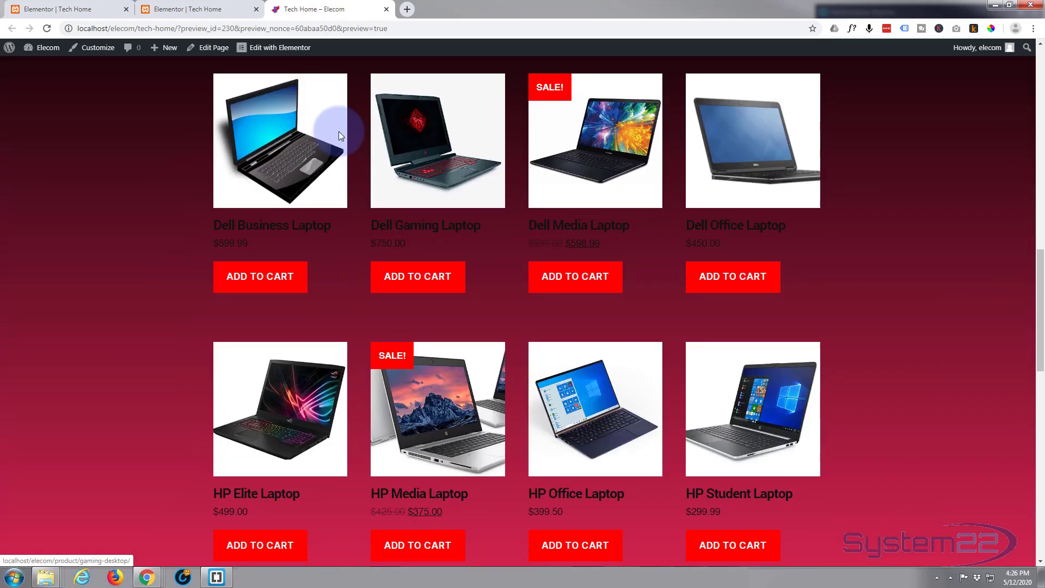
scroll(341, 138, "down", 8)
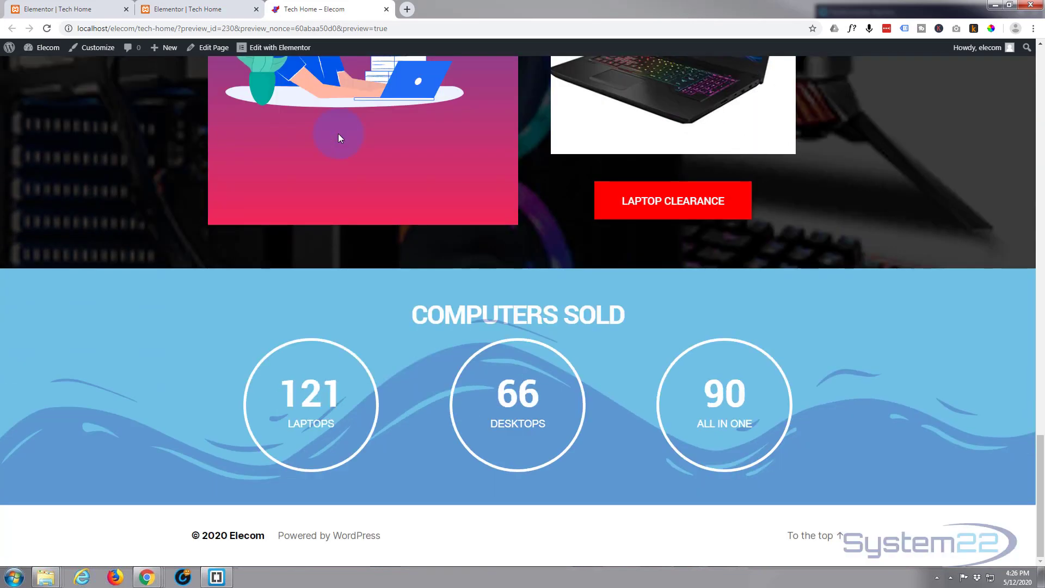